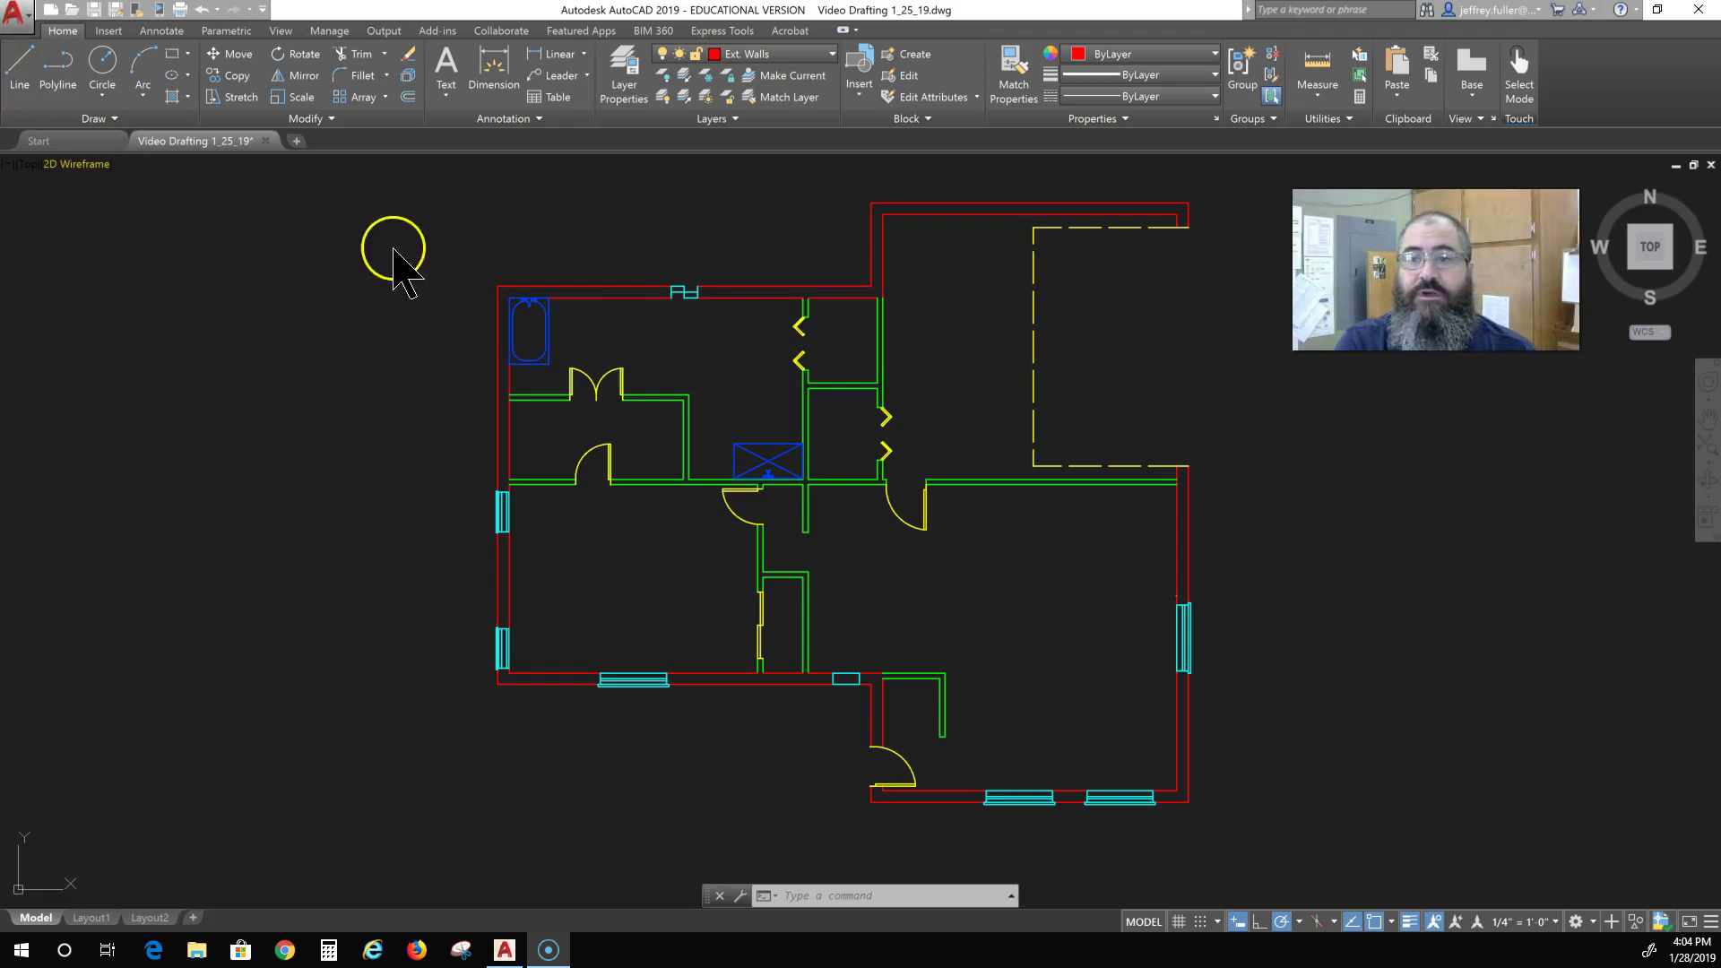
# Make Casework the current layer and draw a counter edge 2' out from the interior wall to the exterior wall.
pyautogui.click(828, 56)
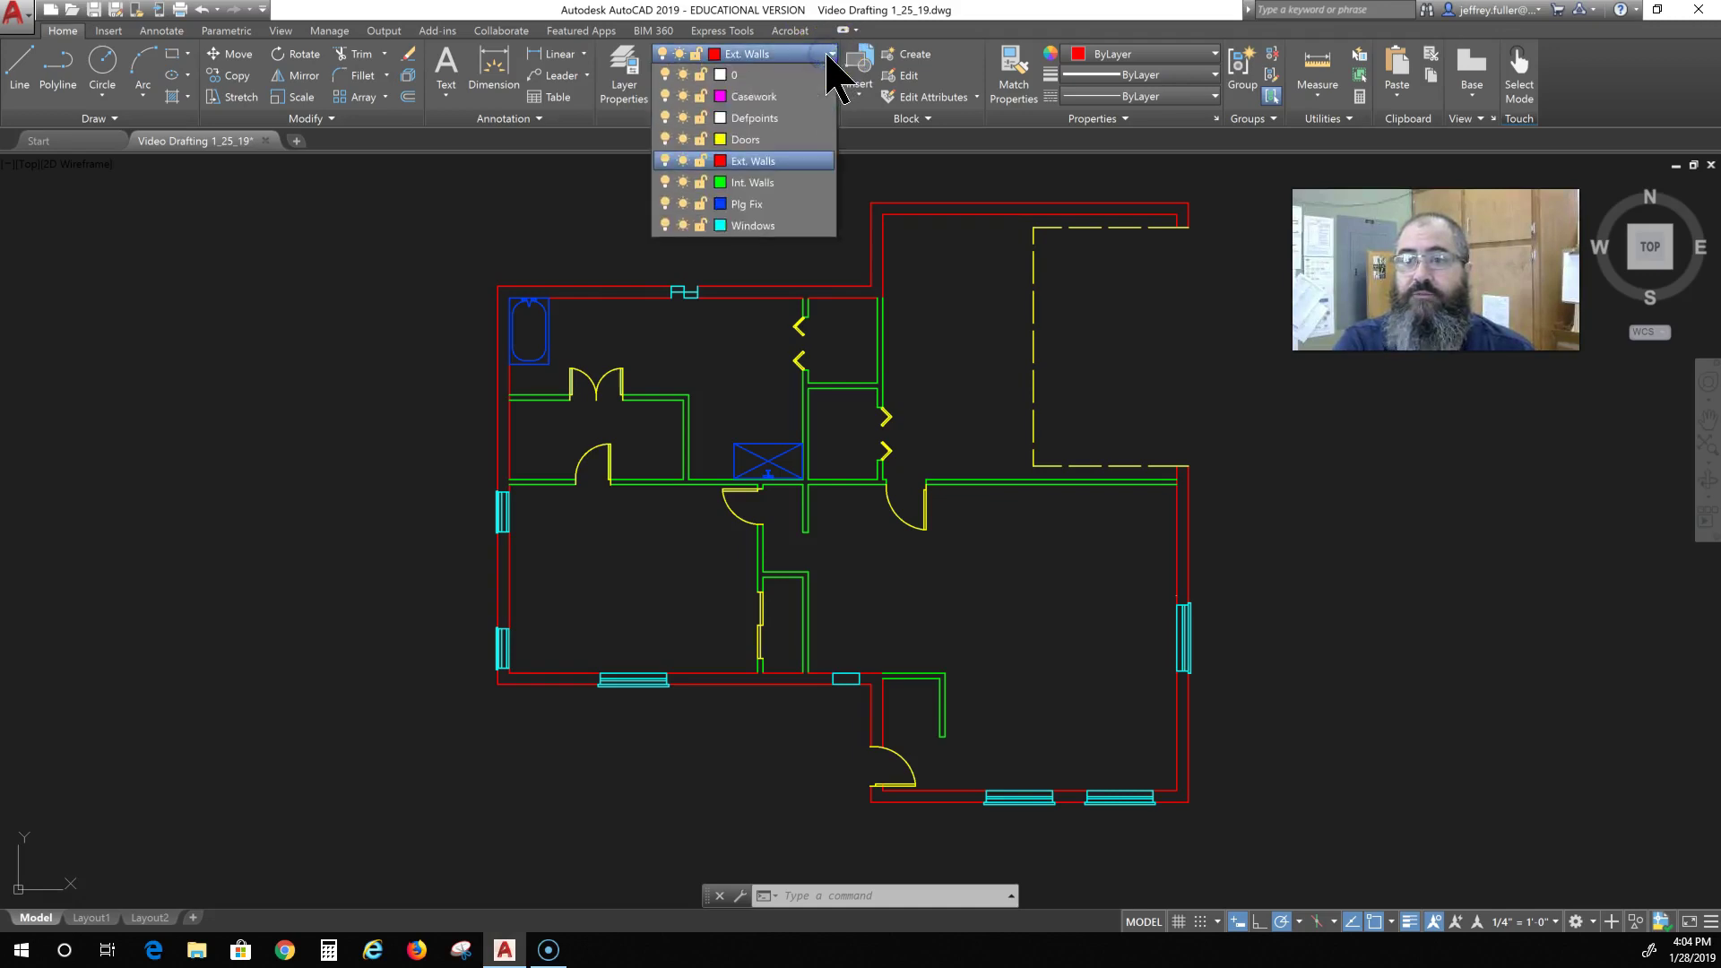
pyautogui.click(756, 97)
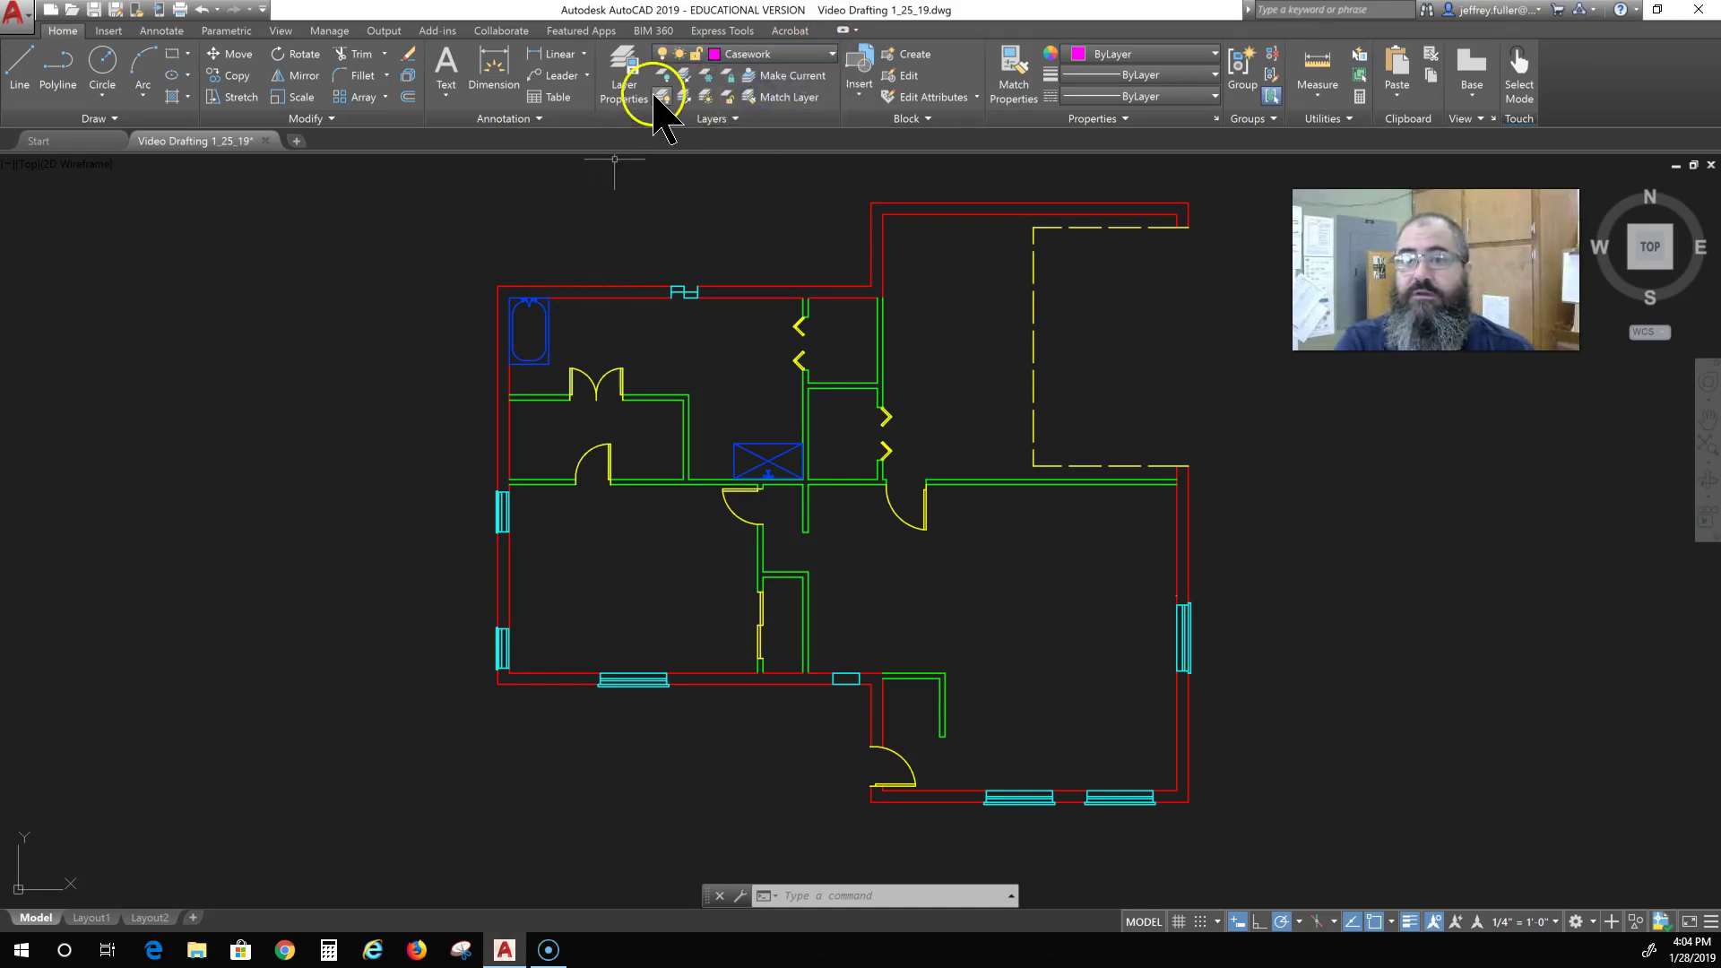
pyautogui.click(20, 65)
pyautogui.scroll(4, 1018, 535)
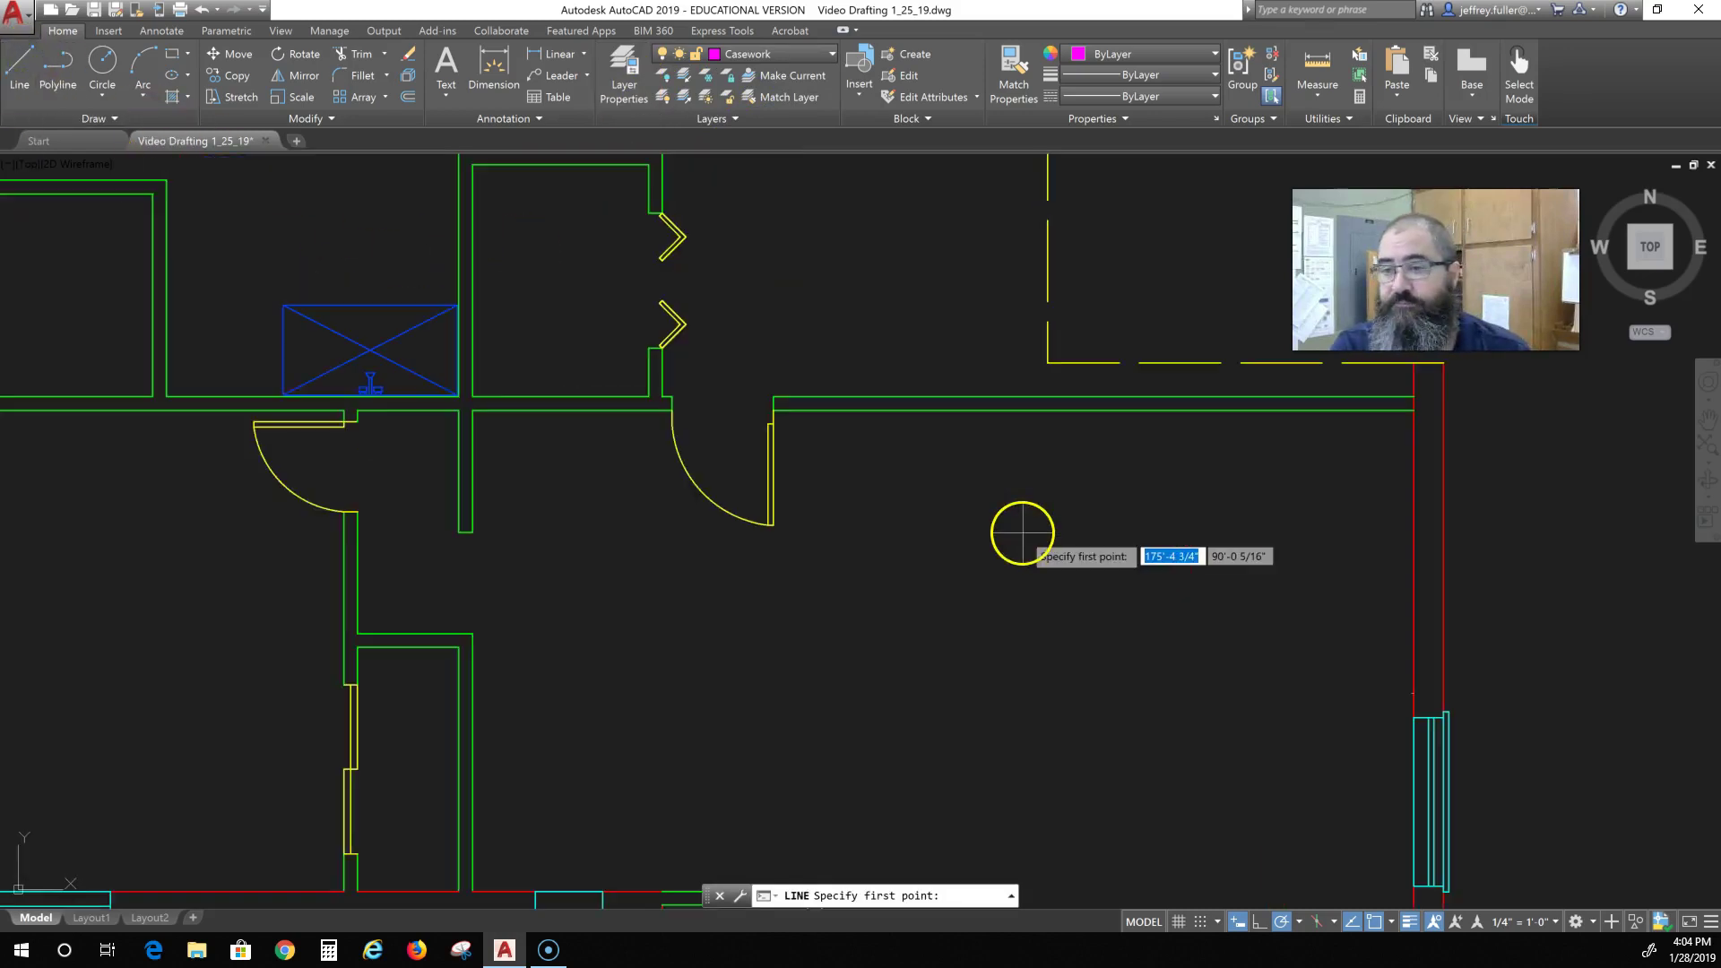
pyautogui.click(1094, 410)
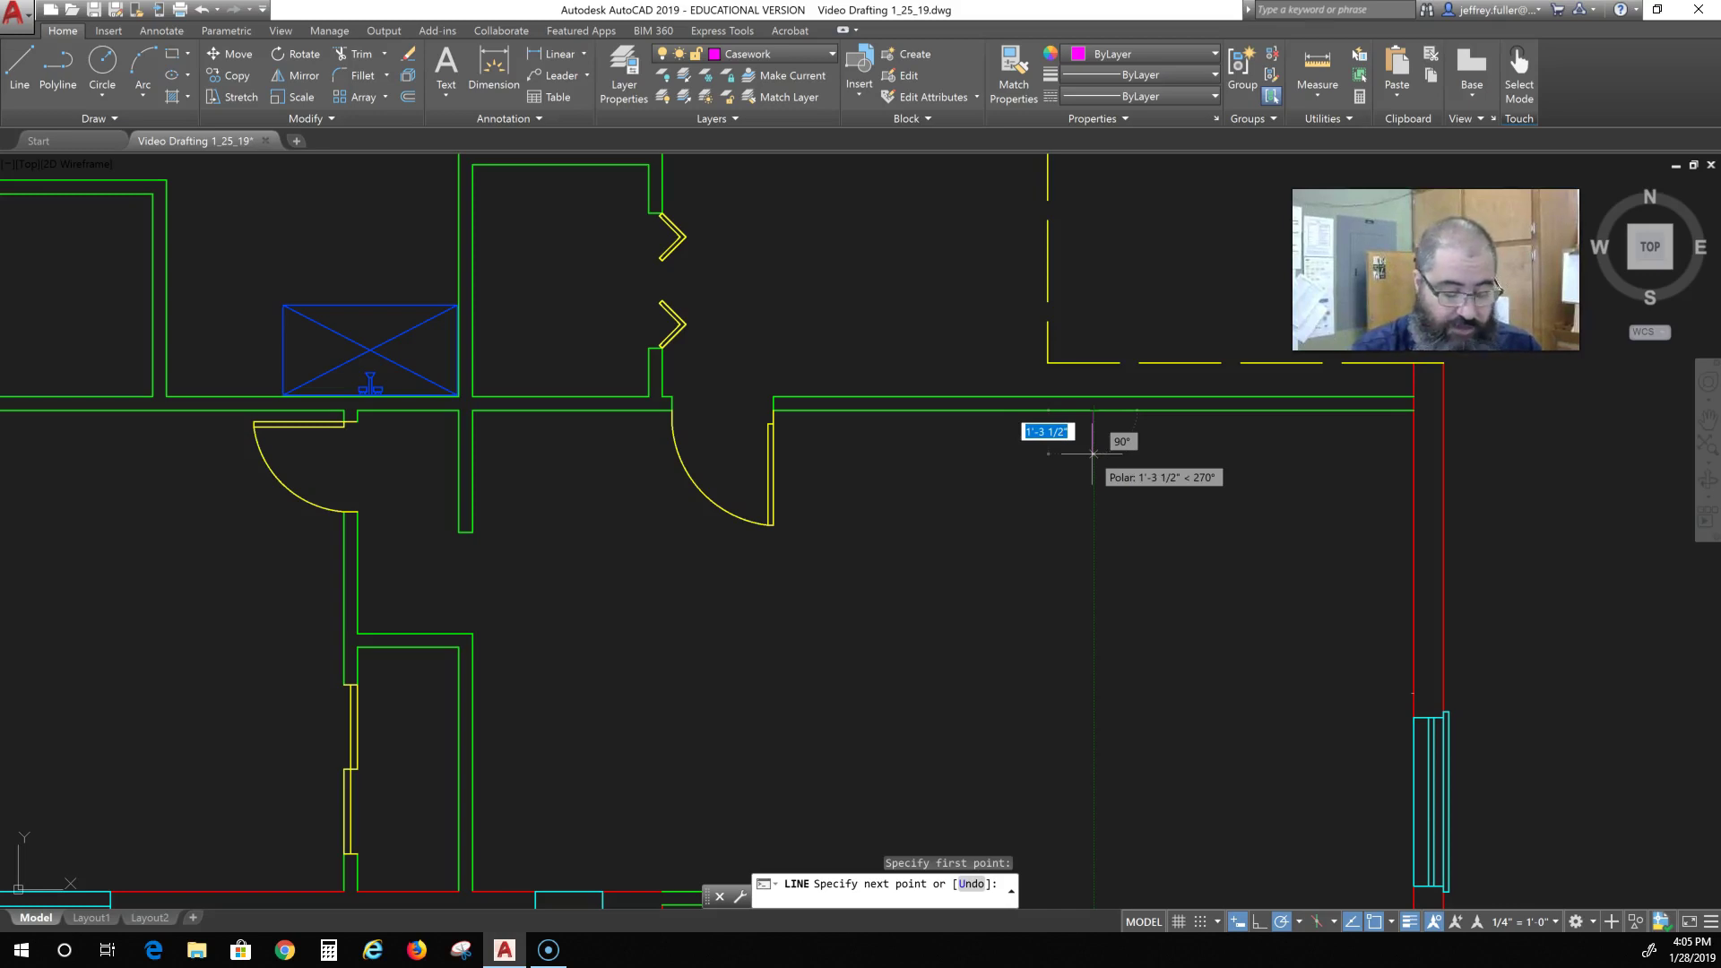
pyautogui.write('2')
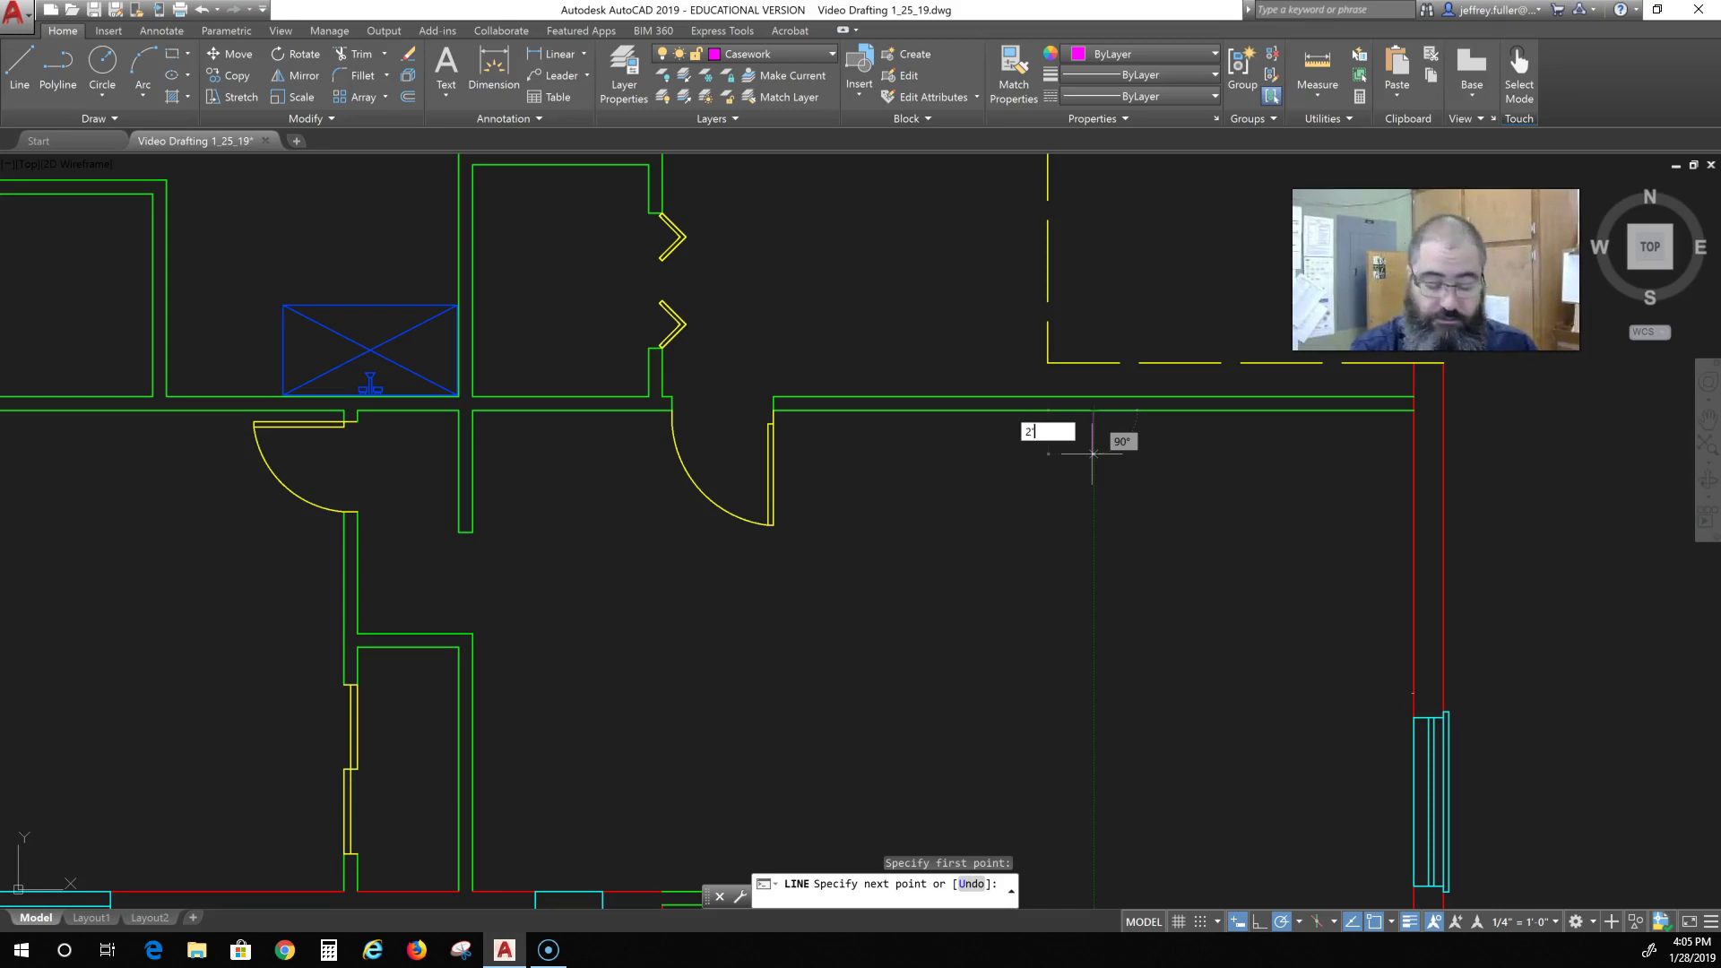
pyautogui.write("'")
pyautogui.press('Return')
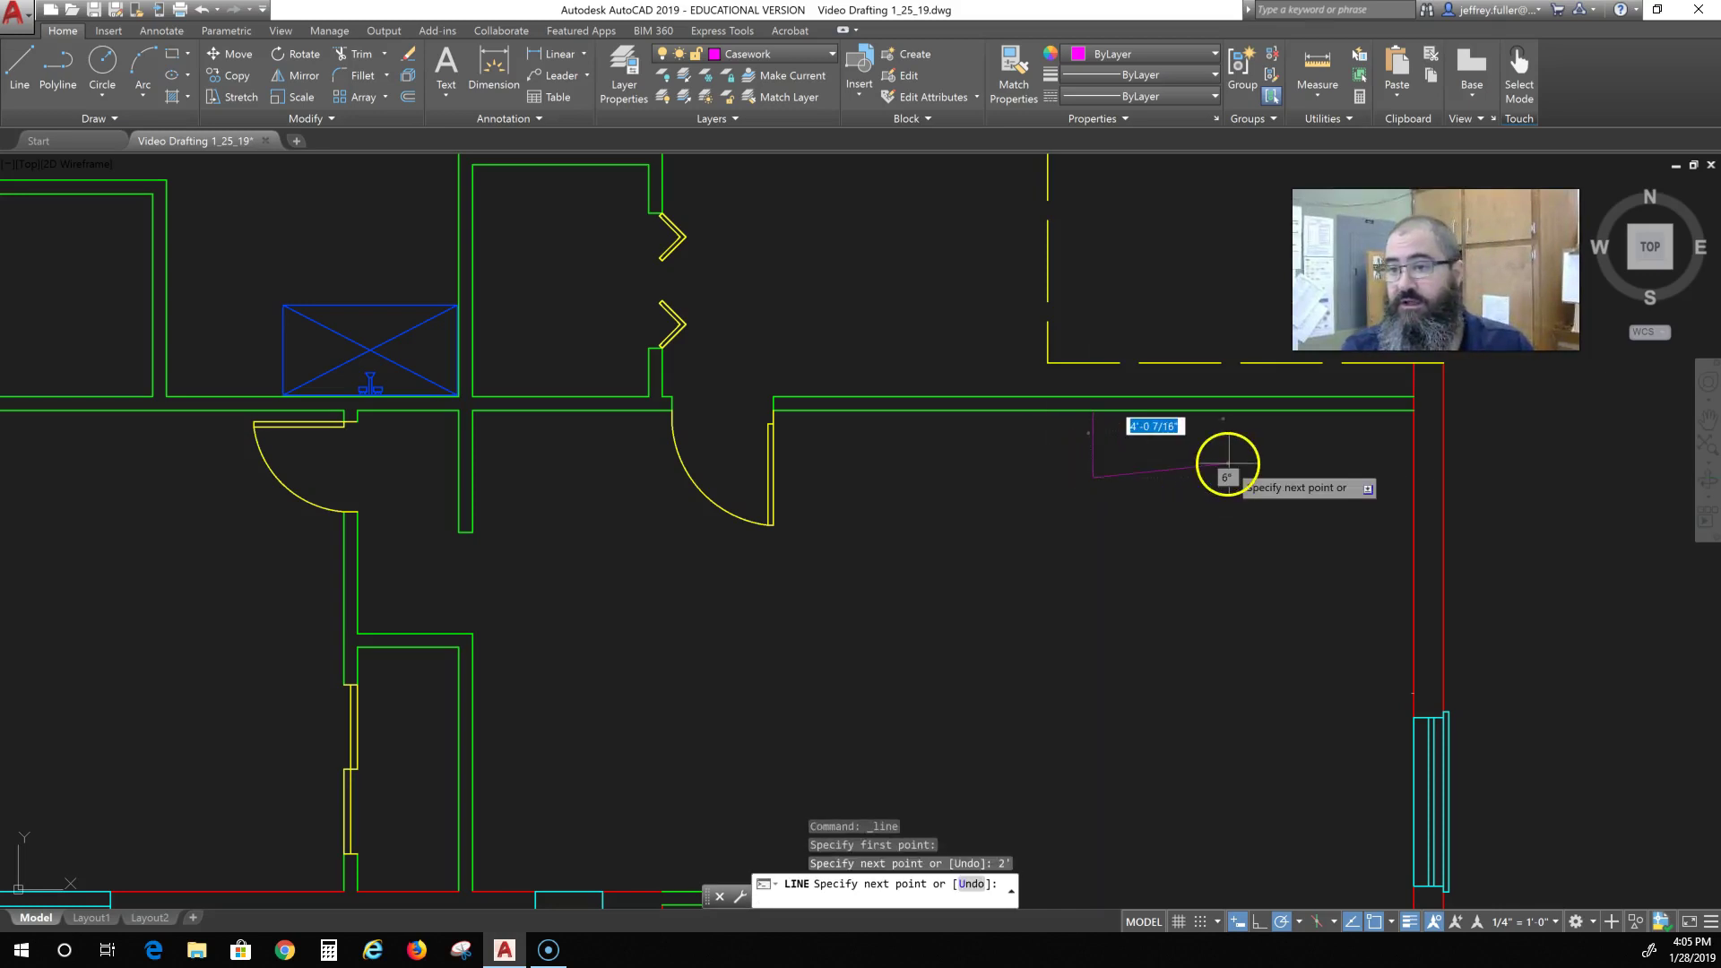
pyautogui.click(1413, 476)
pyautogui.press('Escape')
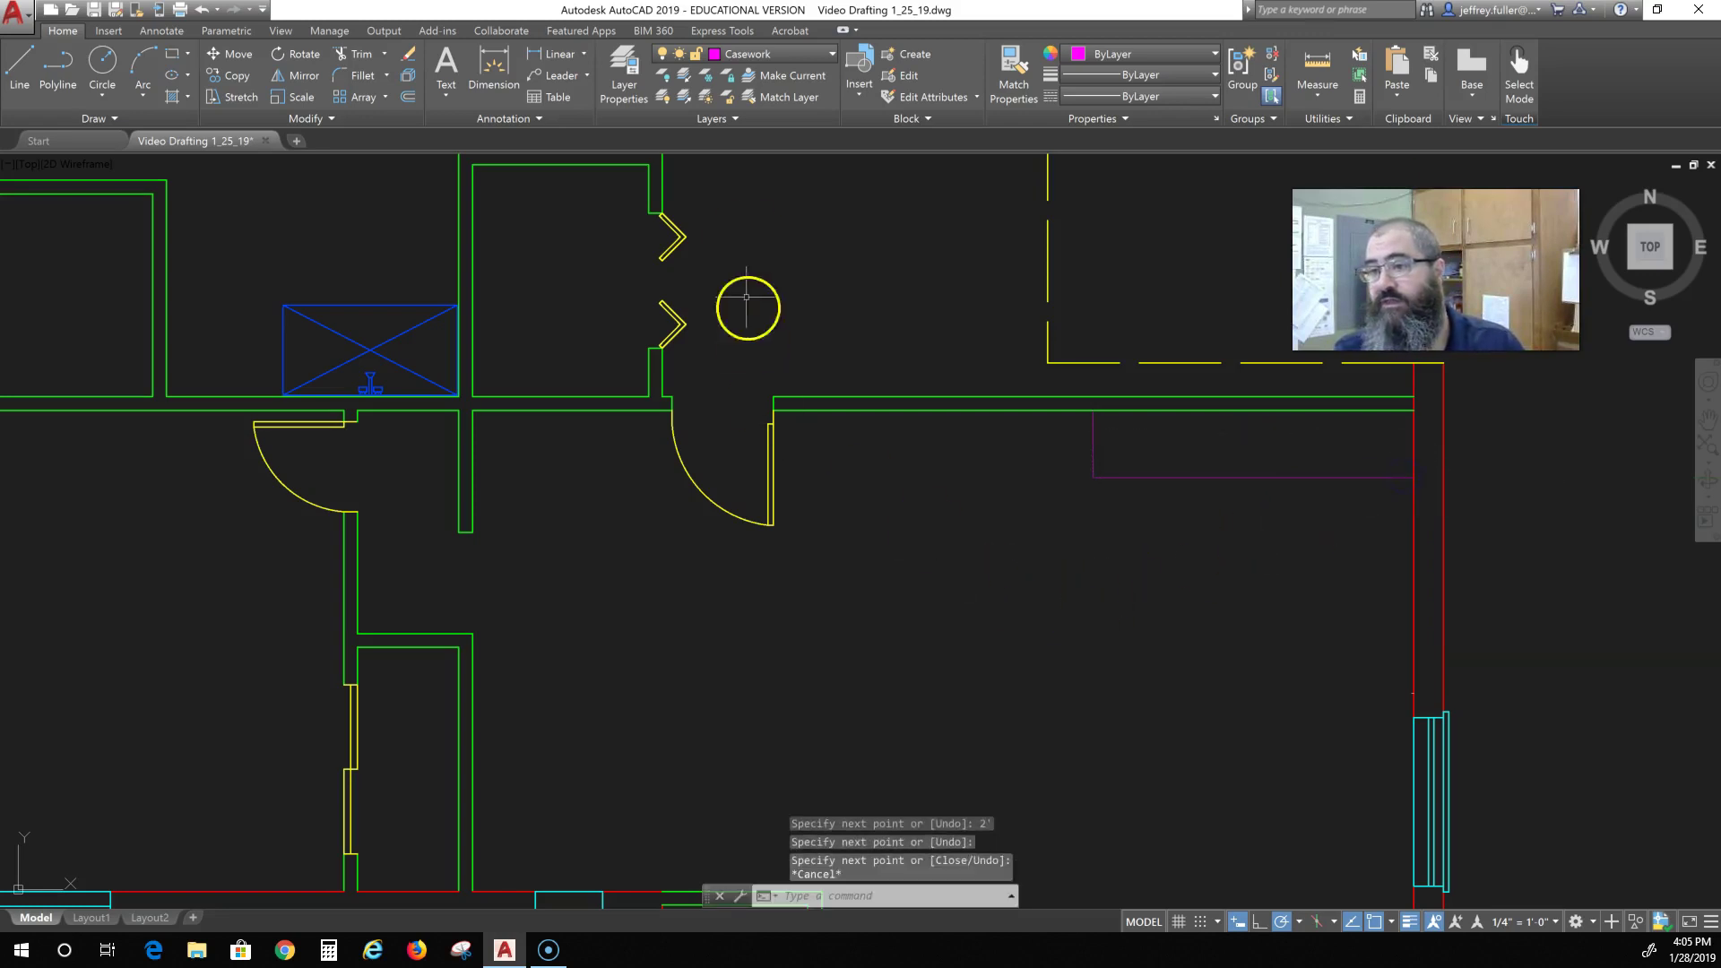
# Draw the counter's second leg 2' in from the exterior wall, running down and returning to the wall.
pyautogui.click(22, 61)
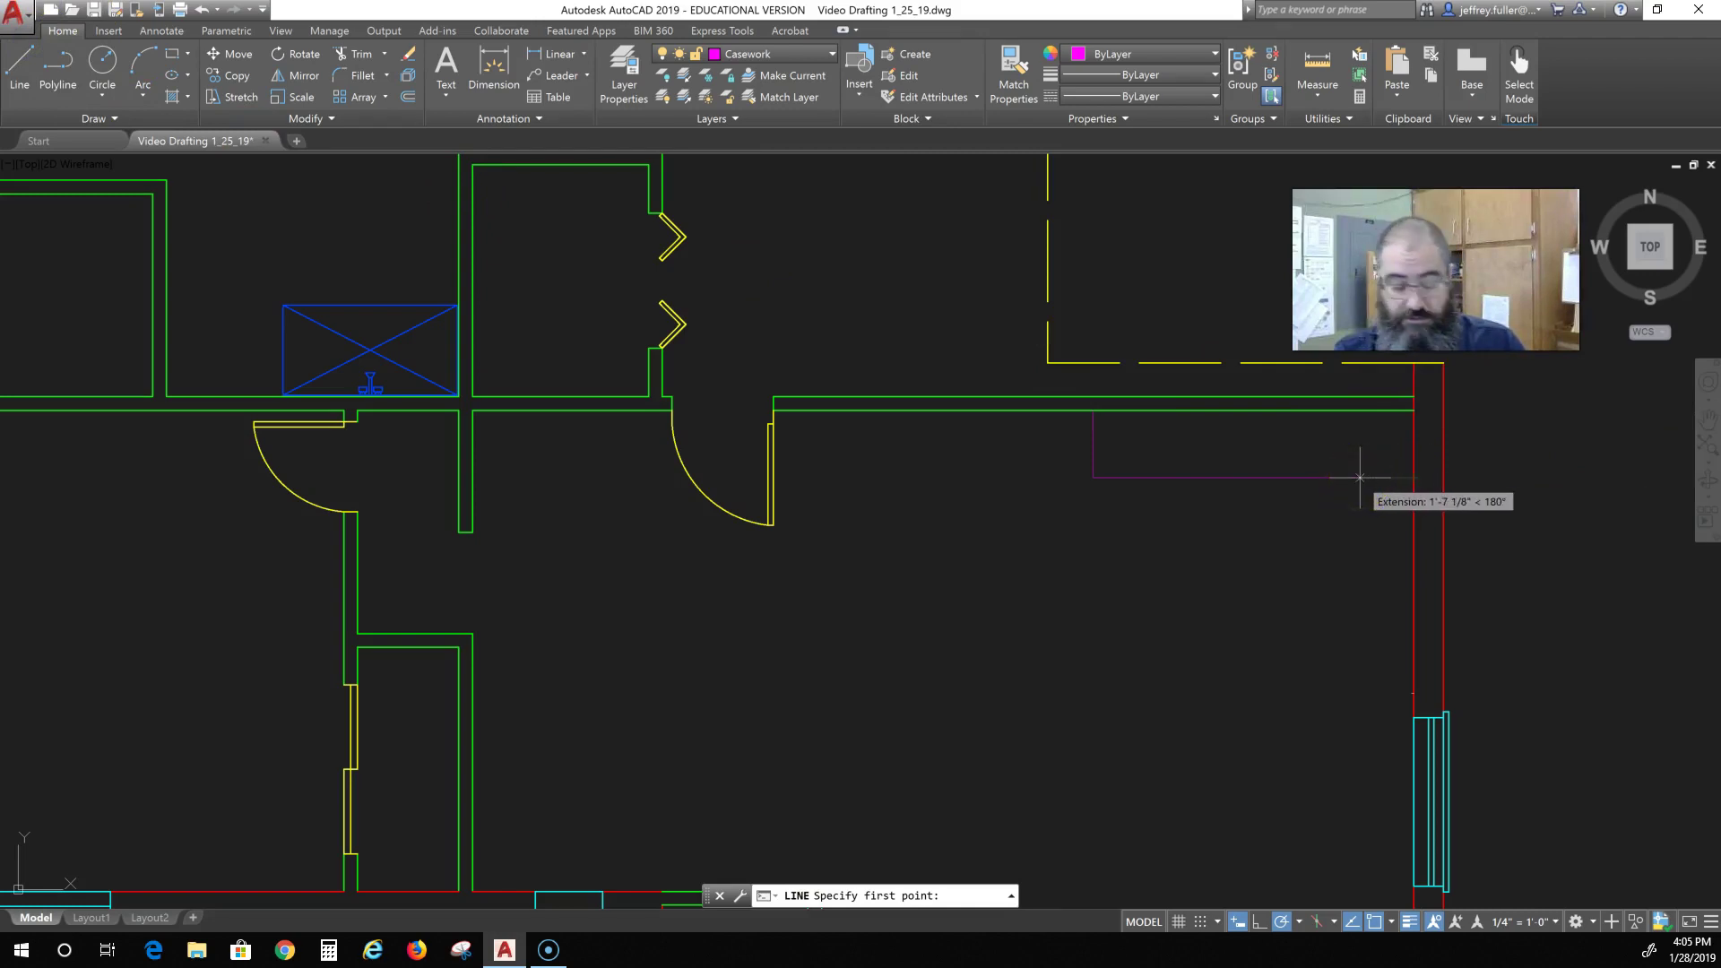
pyautogui.press('Escape')
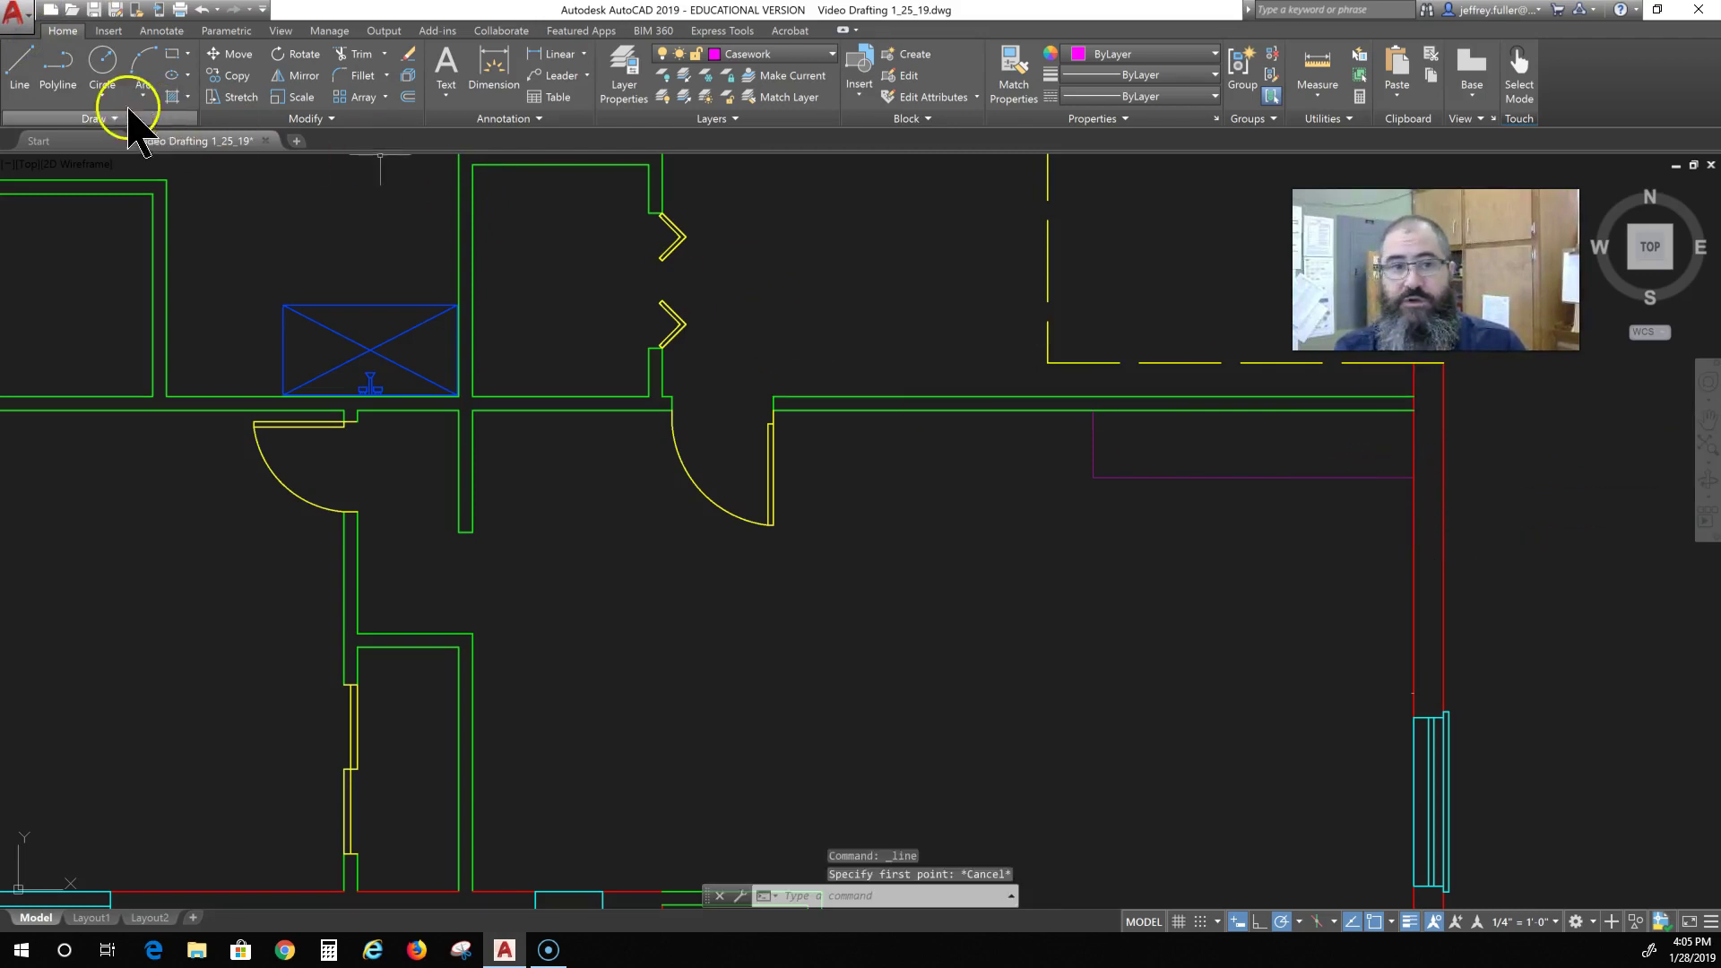
pyautogui.click(35, 65)
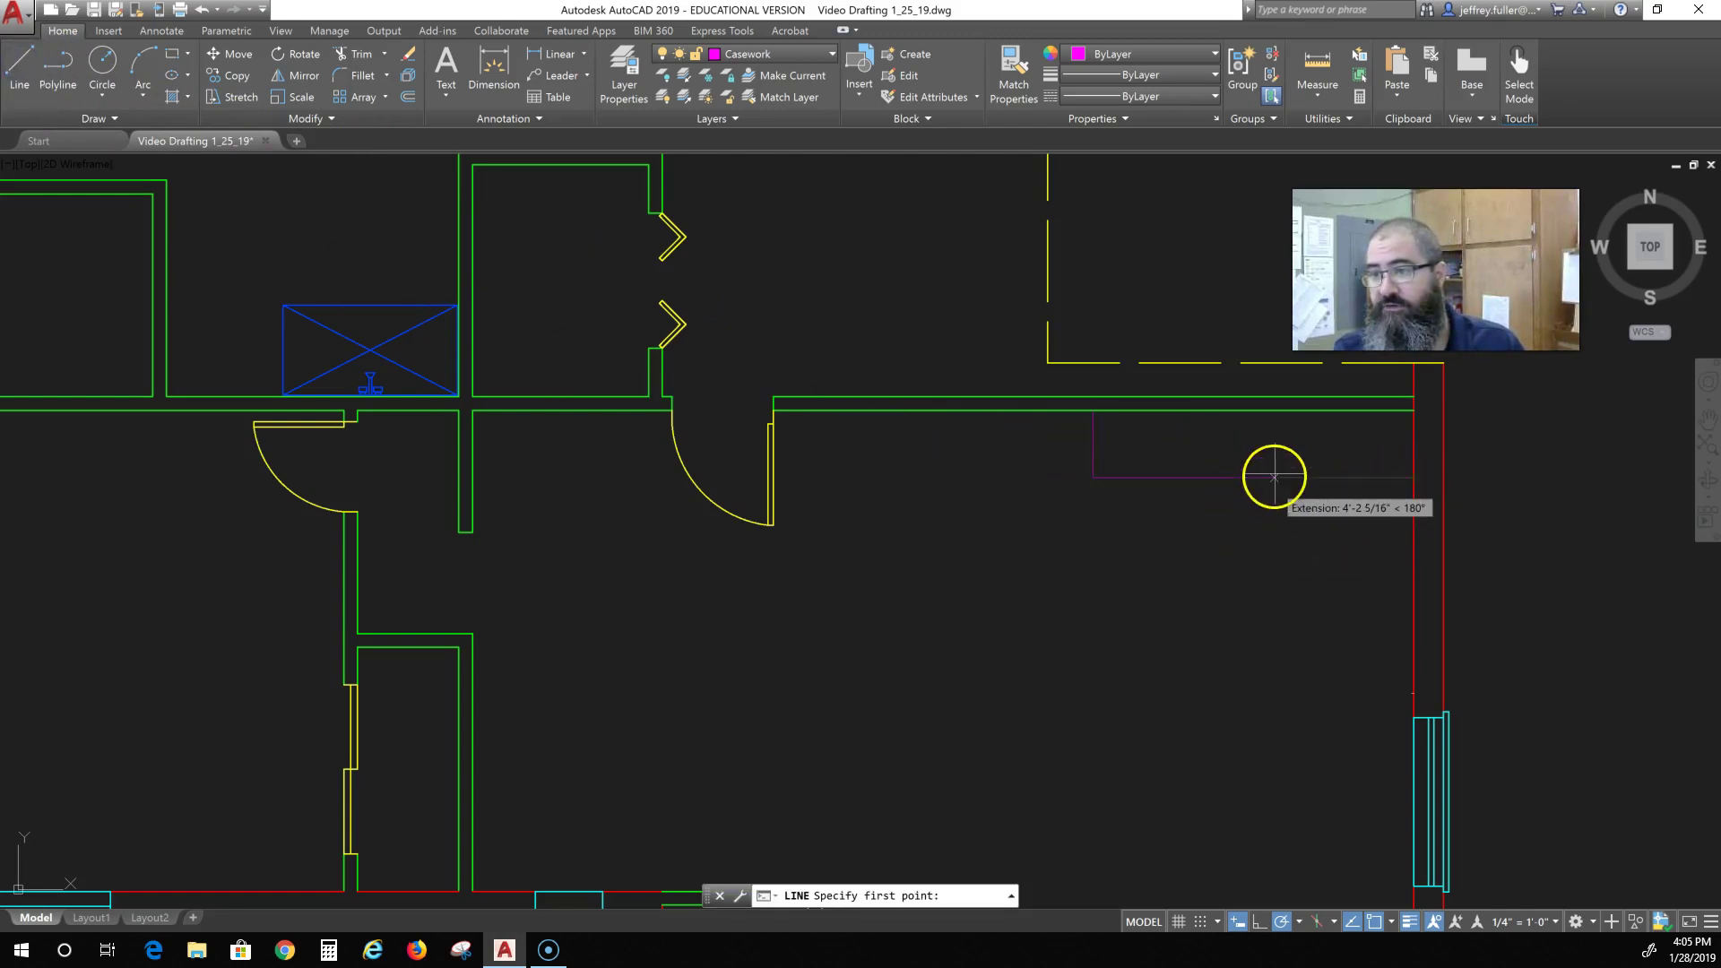
pyautogui.press('Escape')
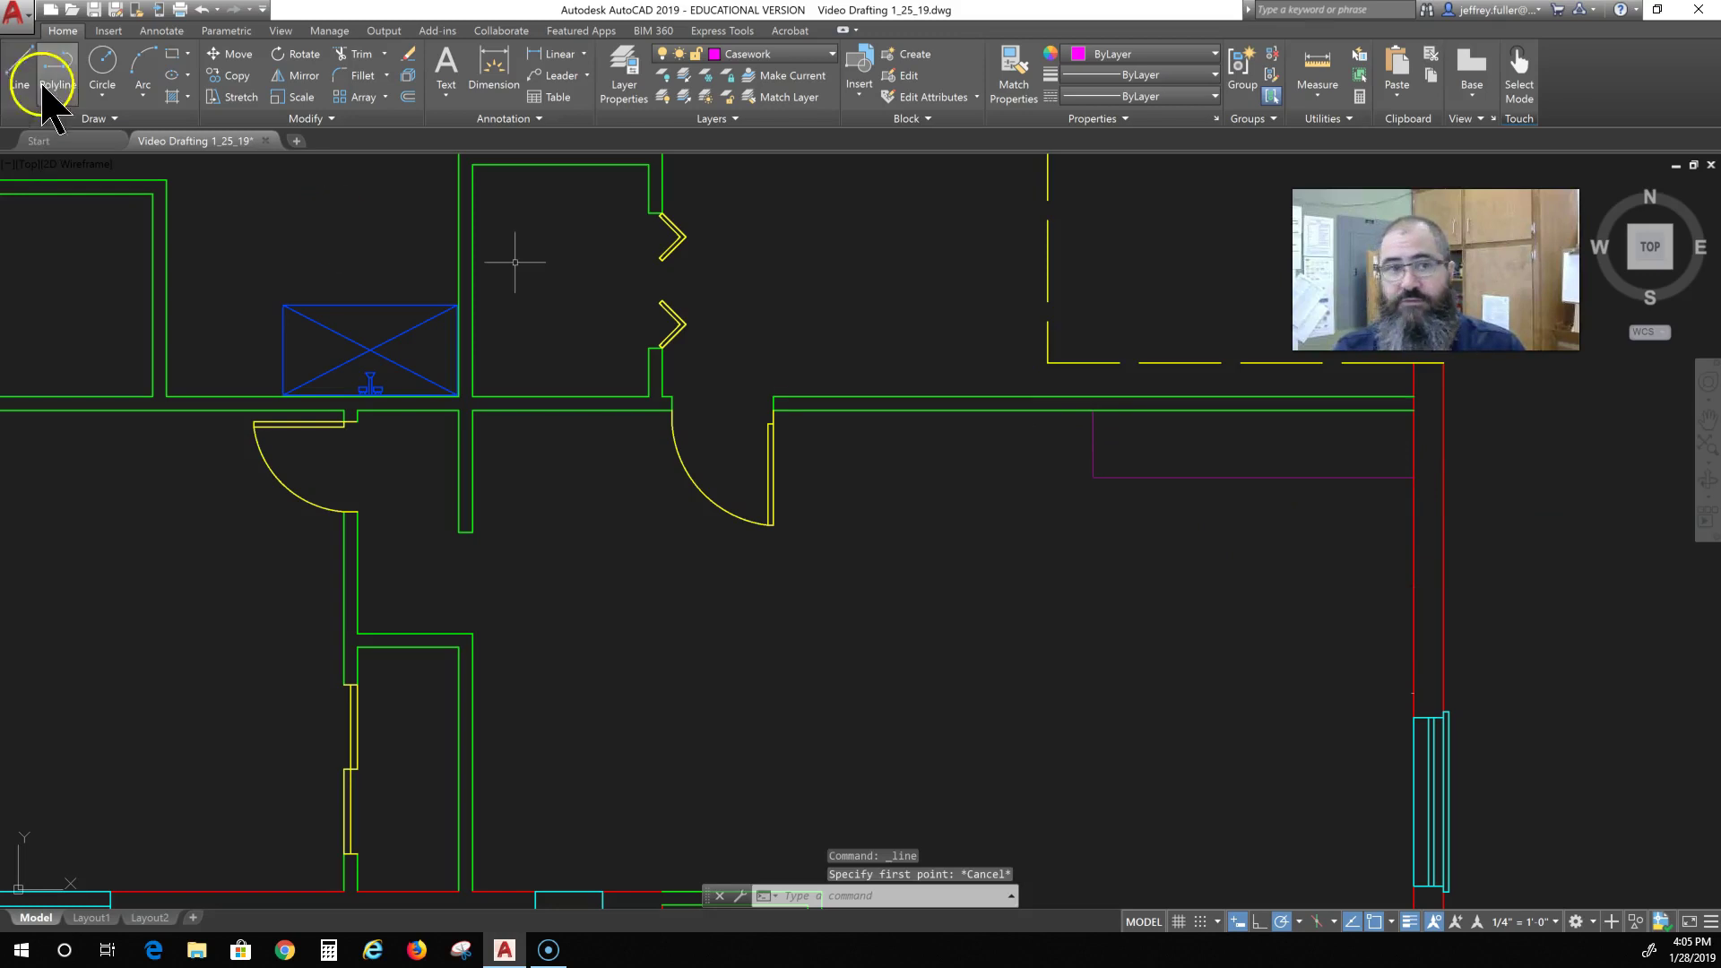
pyautogui.click(25, 64)
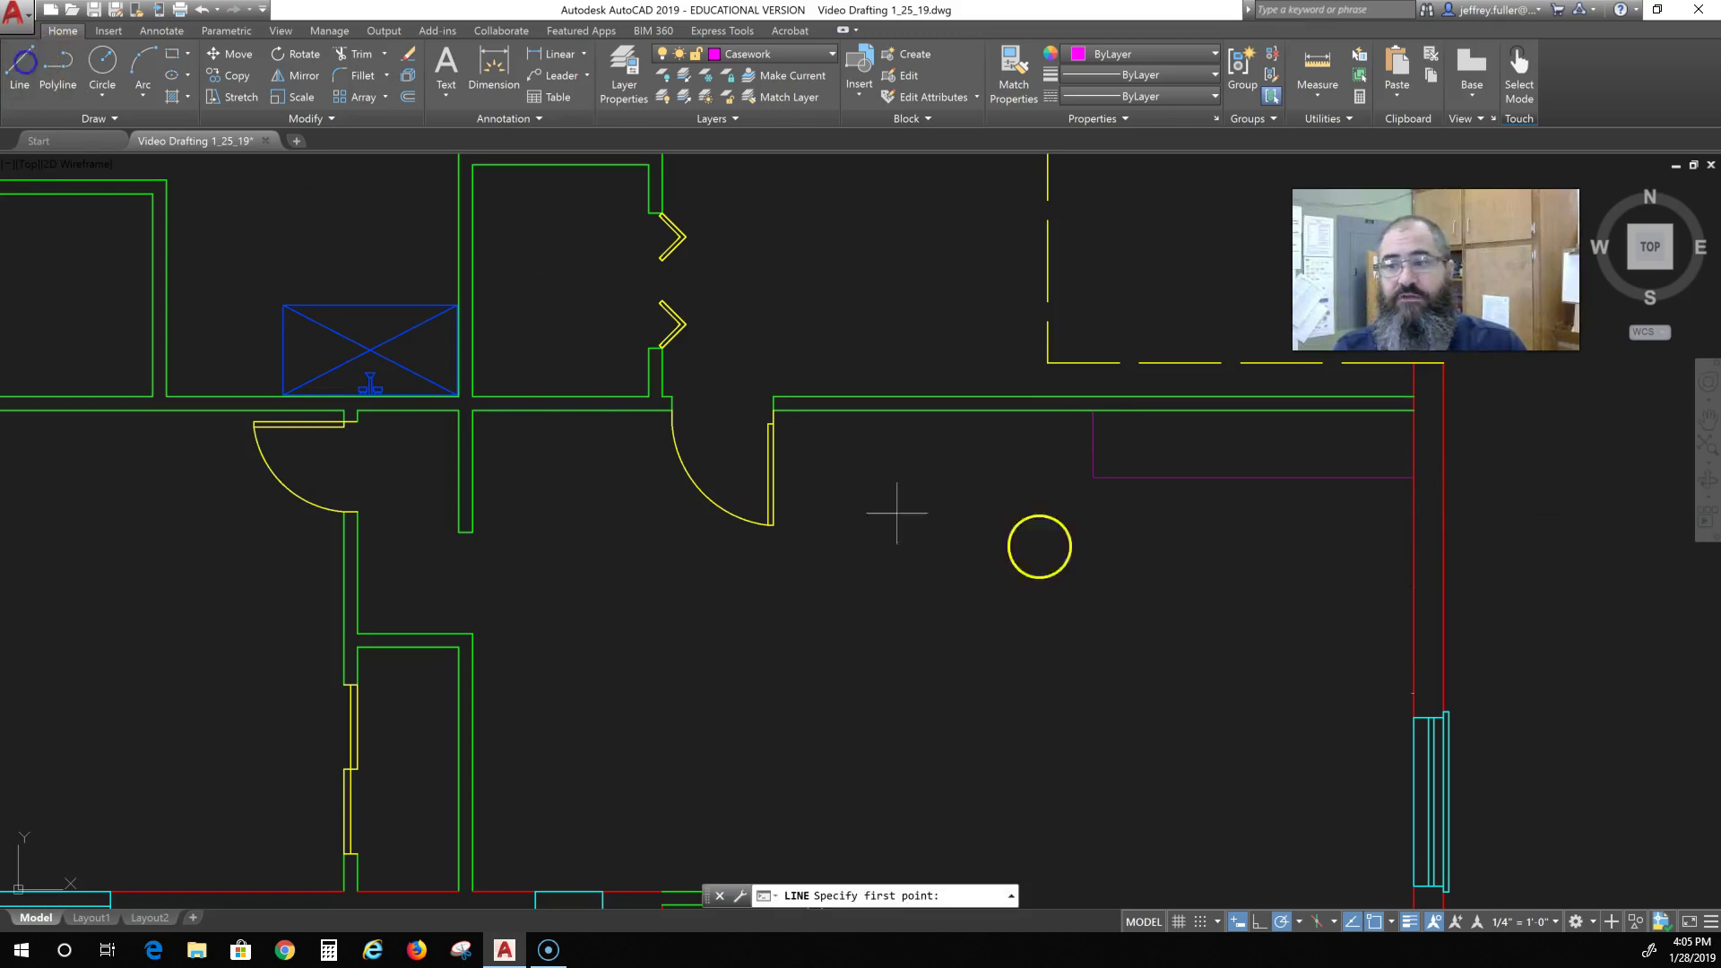
pyautogui.click(1347, 479)
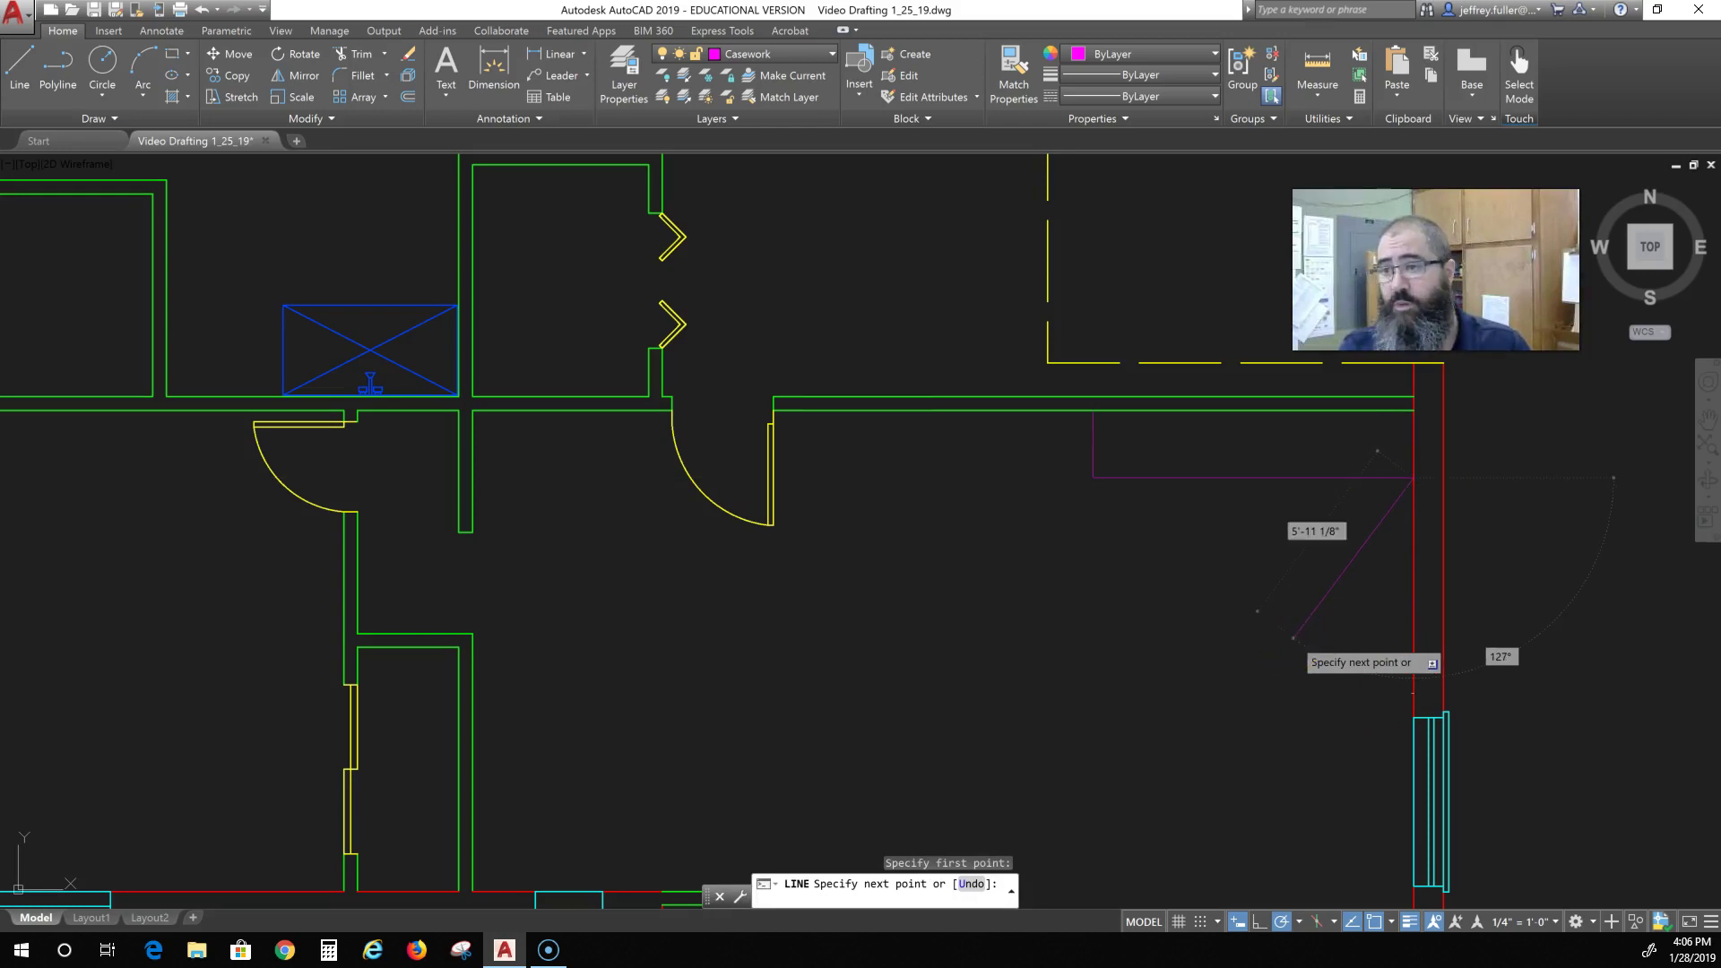
pyautogui.press('Escape')
pyautogui.click(19, 67)
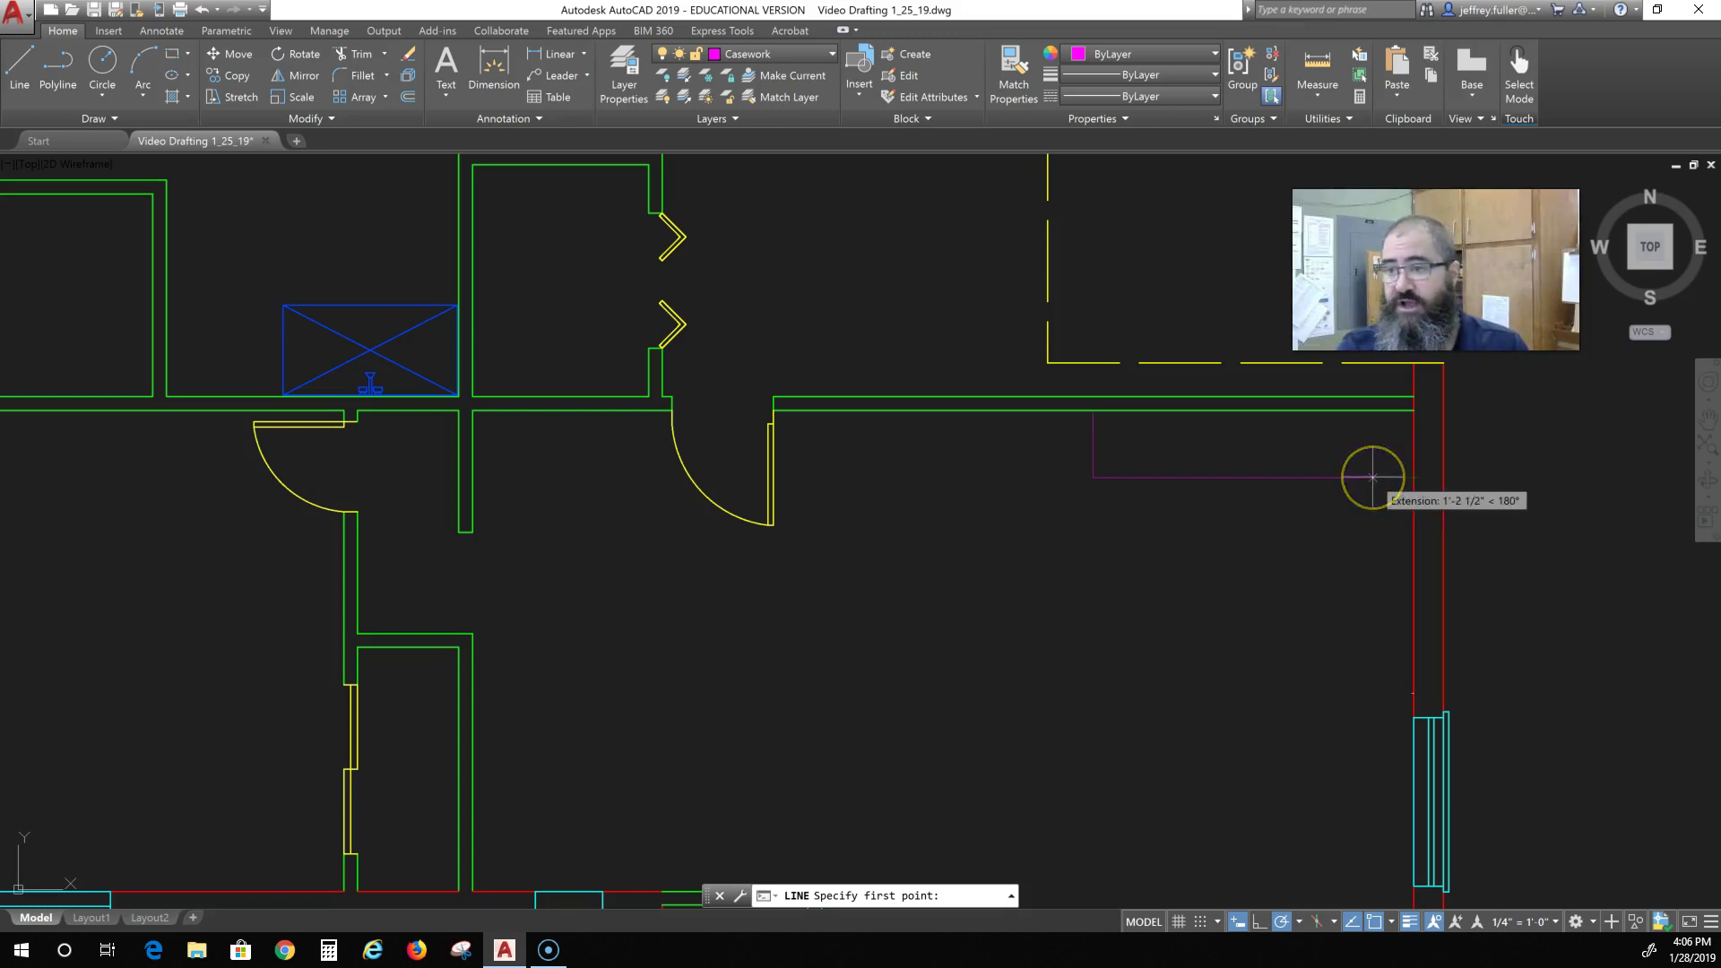
pyautogui.write('2')
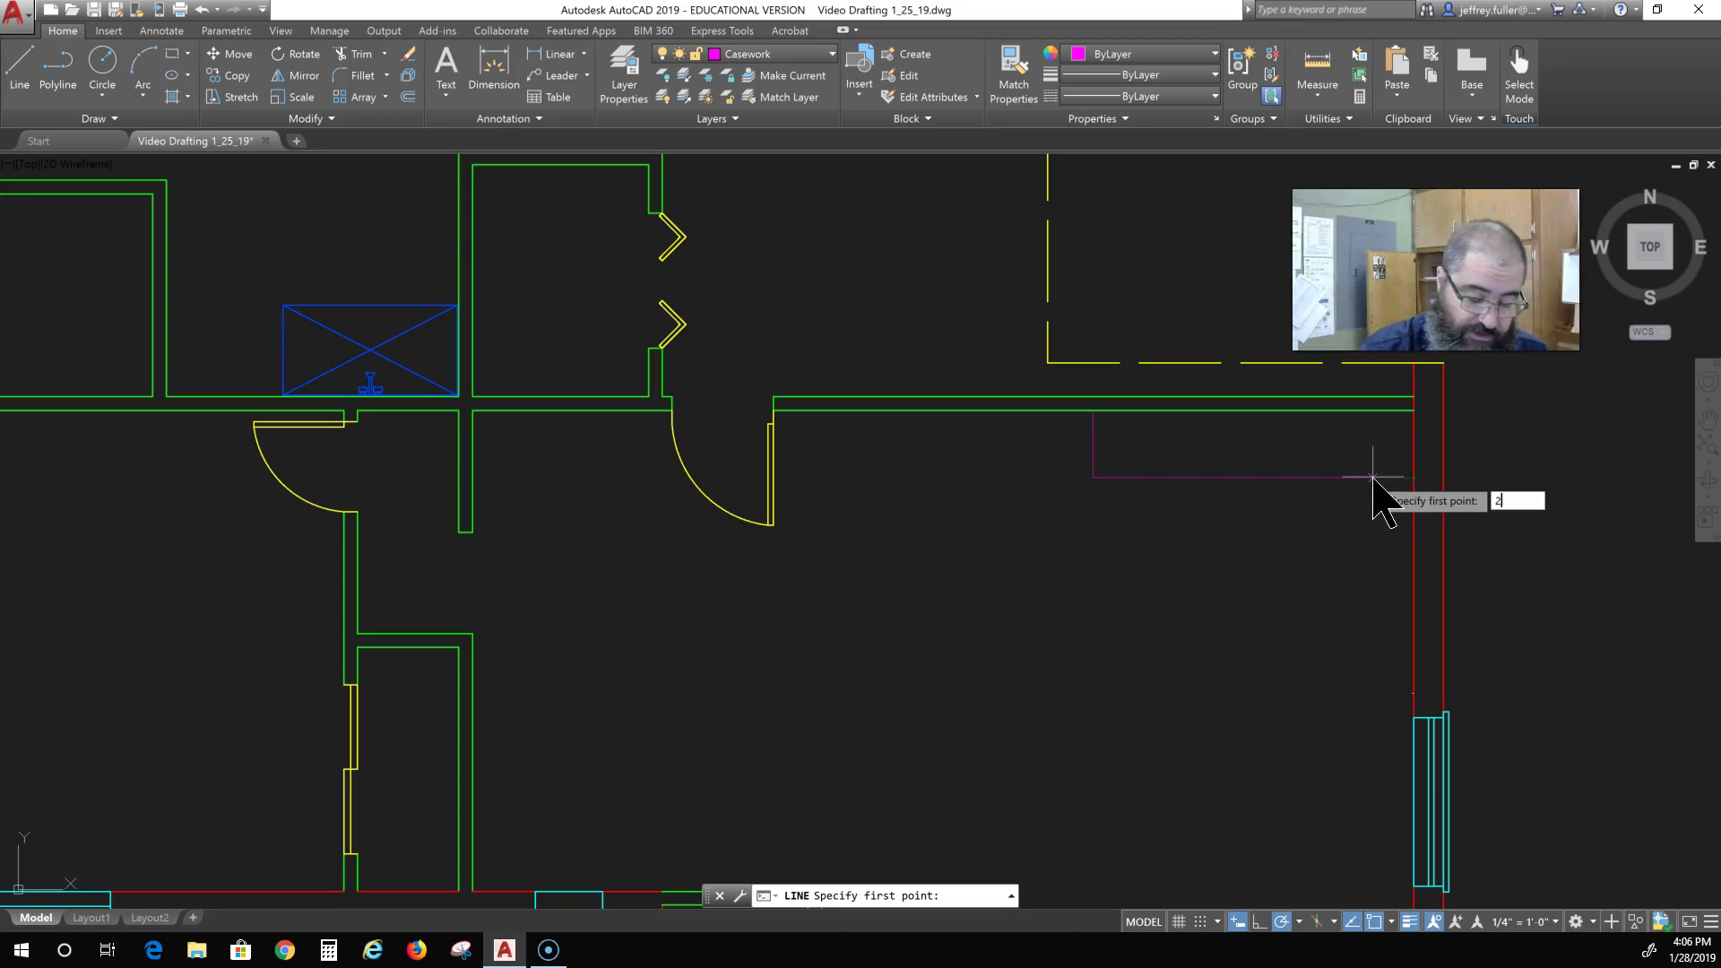
pyautogui.write("'")
pyautogui.press('Return')
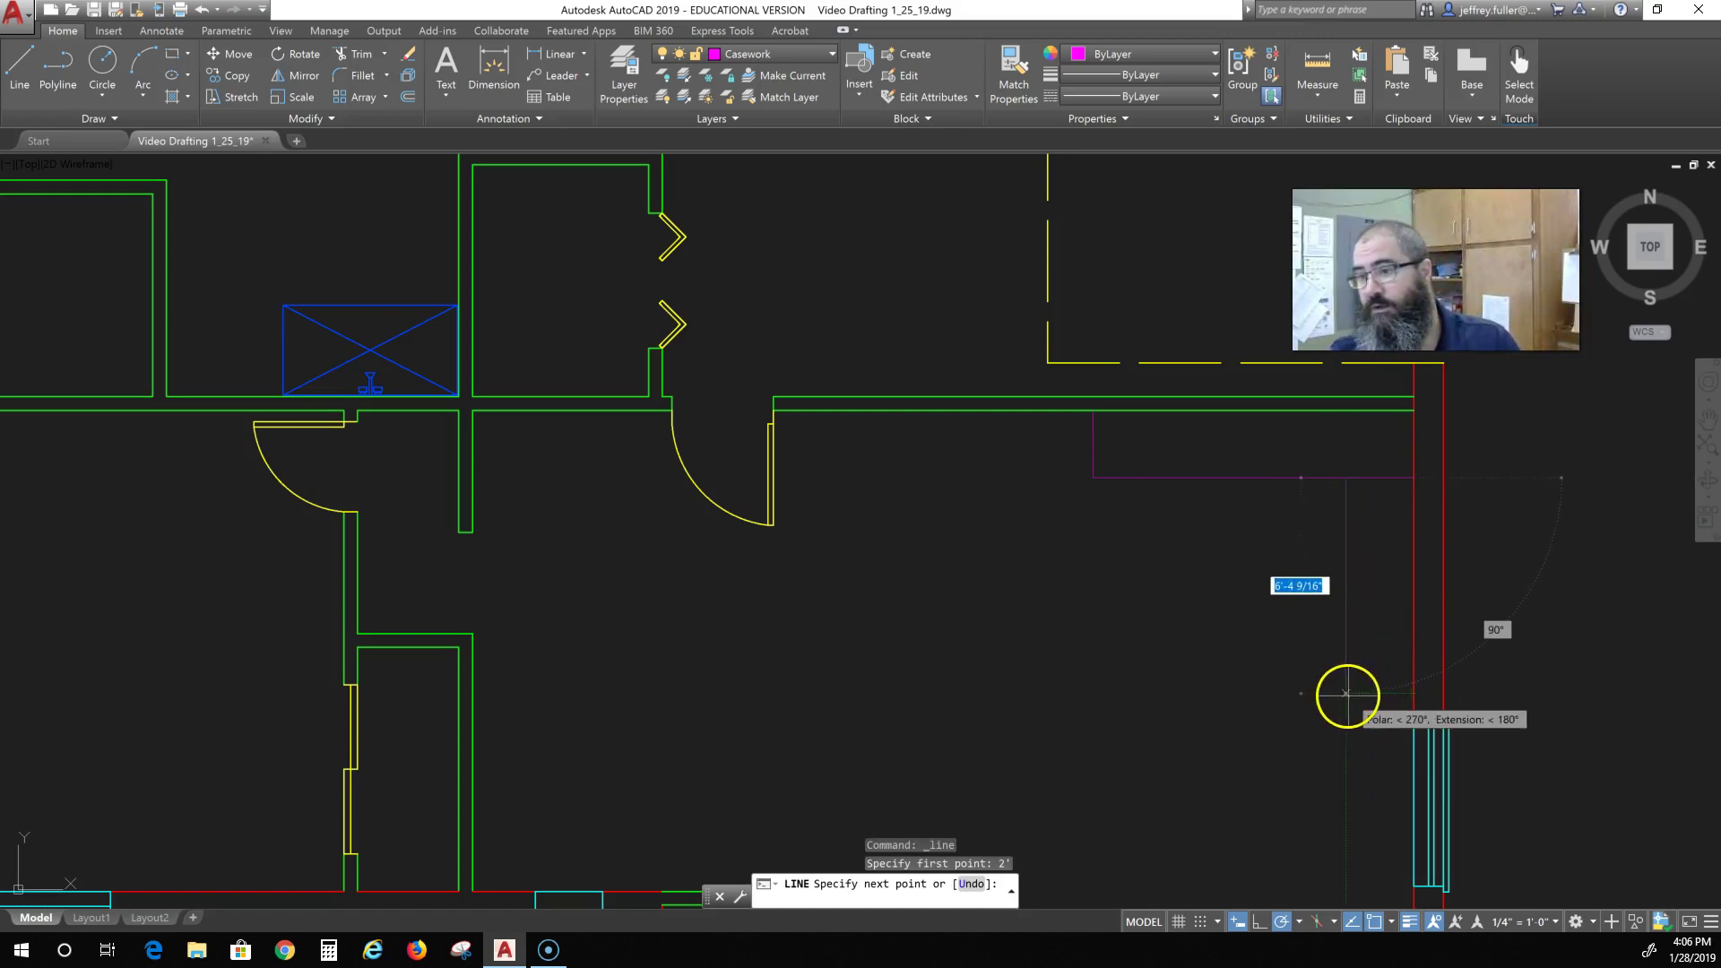
pyautogui.click(1346, 693)
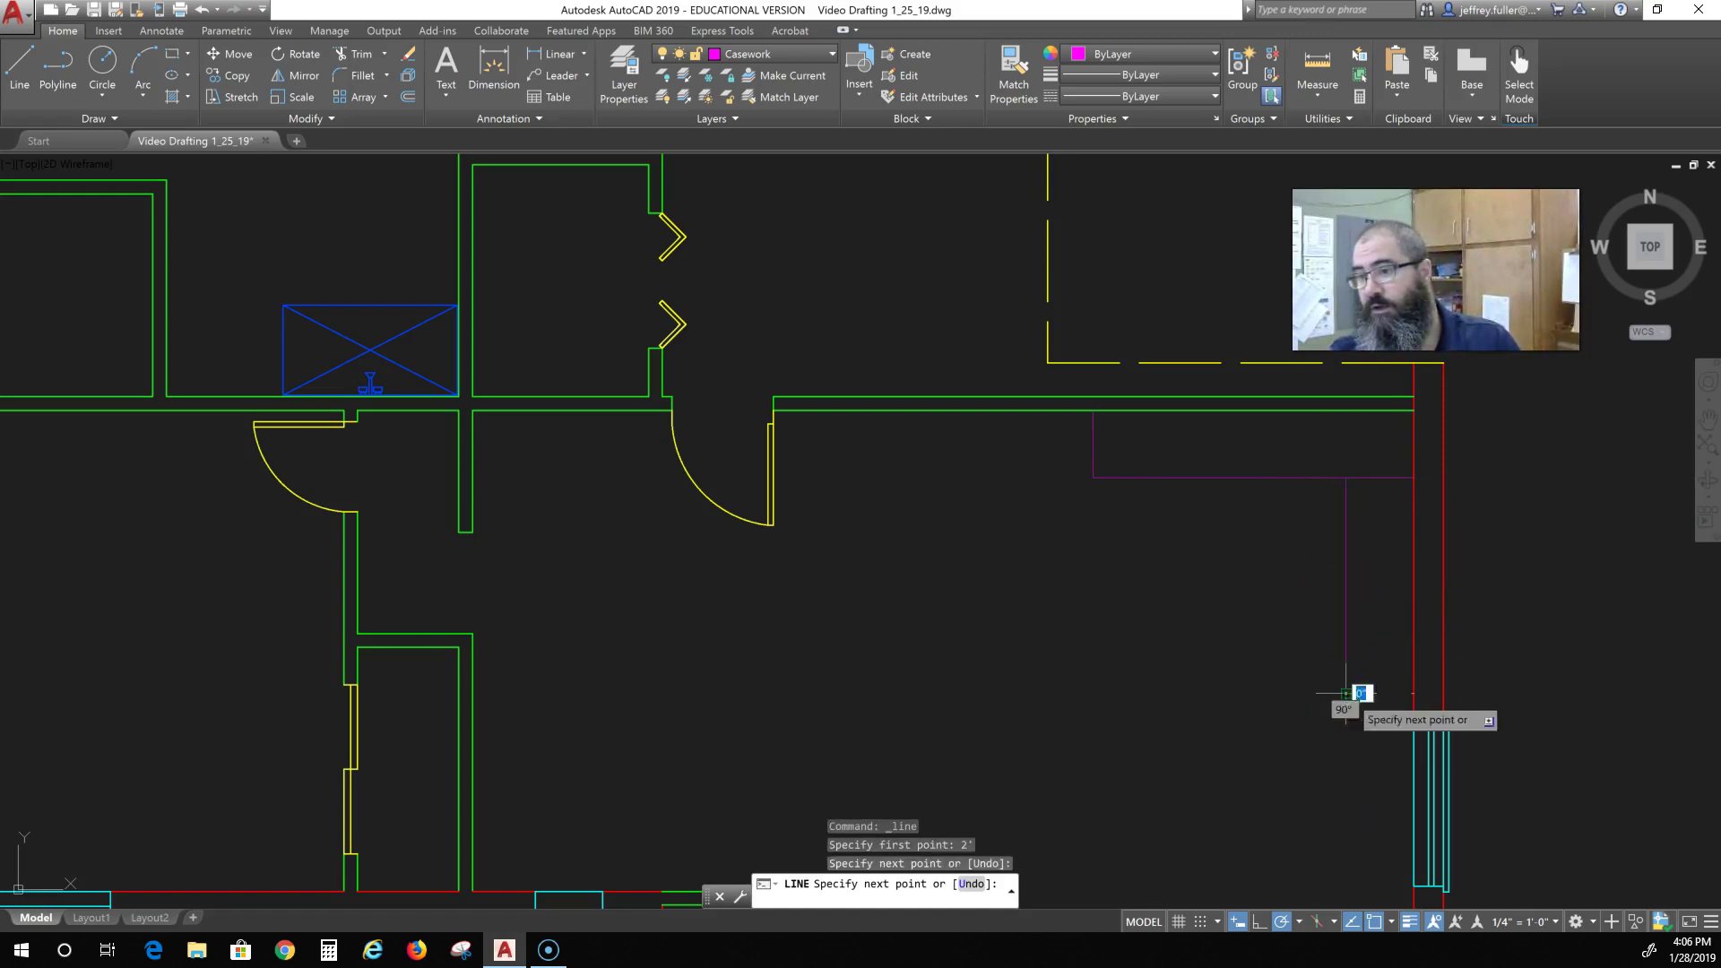
pyautogui.click(1412, 693)
pyautogui.press('Escape')
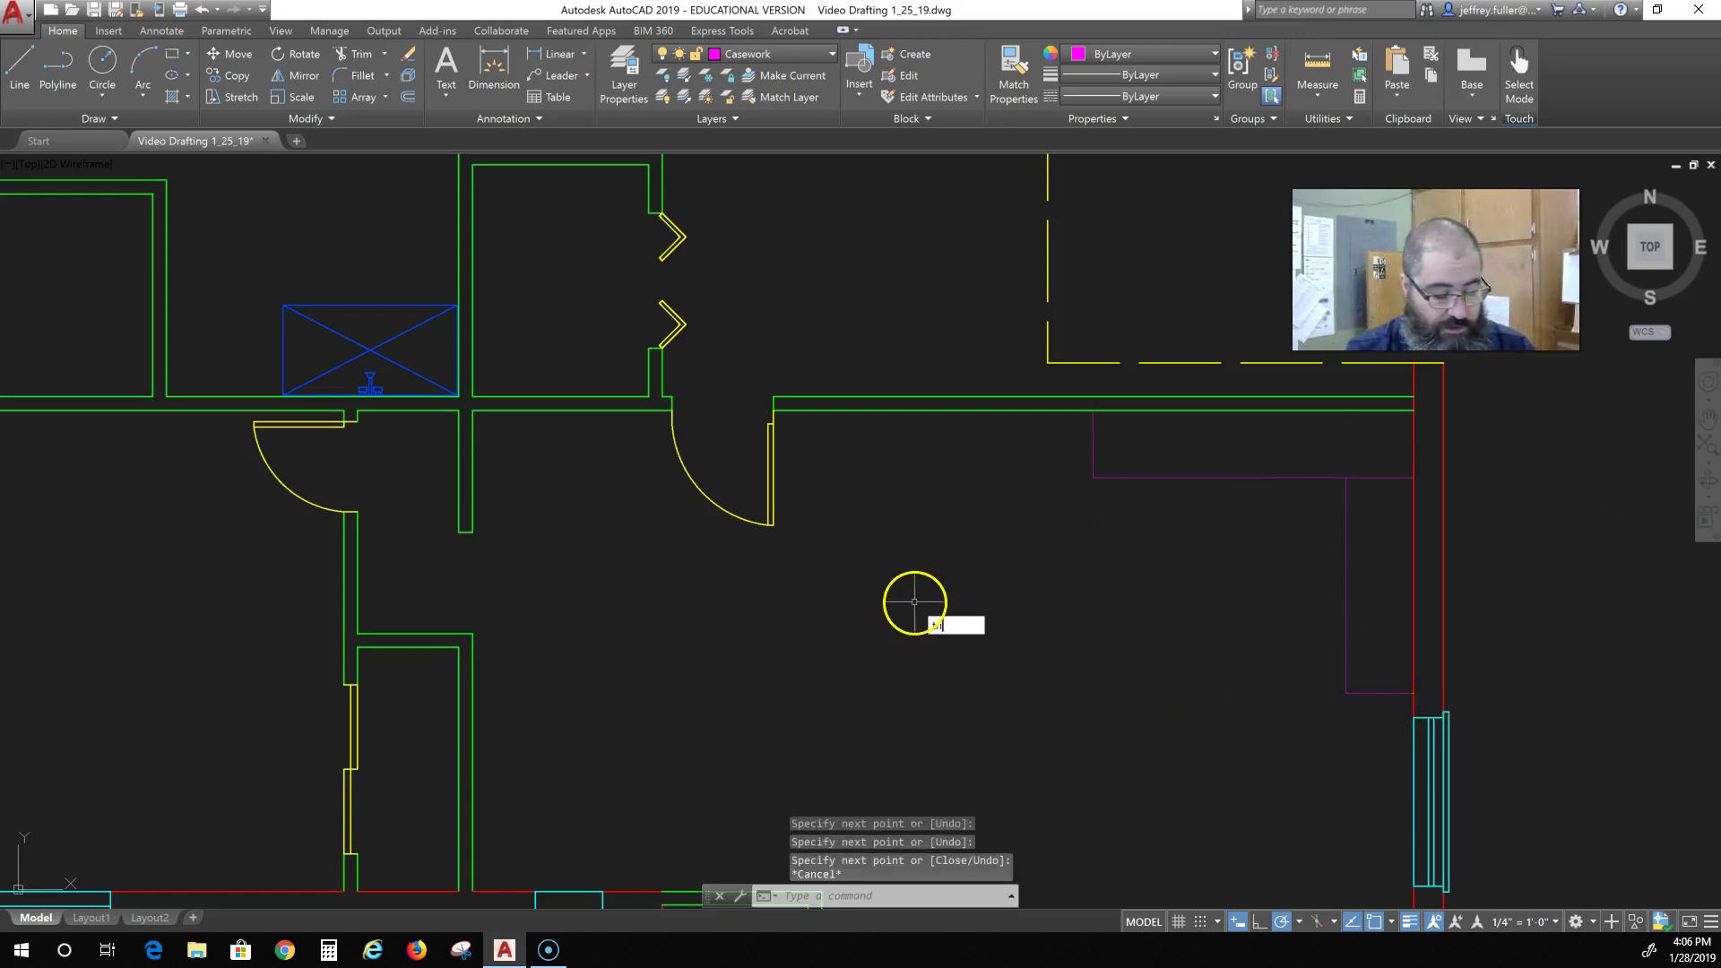
# Trim the overhanging magenta counter line back to the corner.
pyautogui.write('trim')
pyautogui.press('Return')
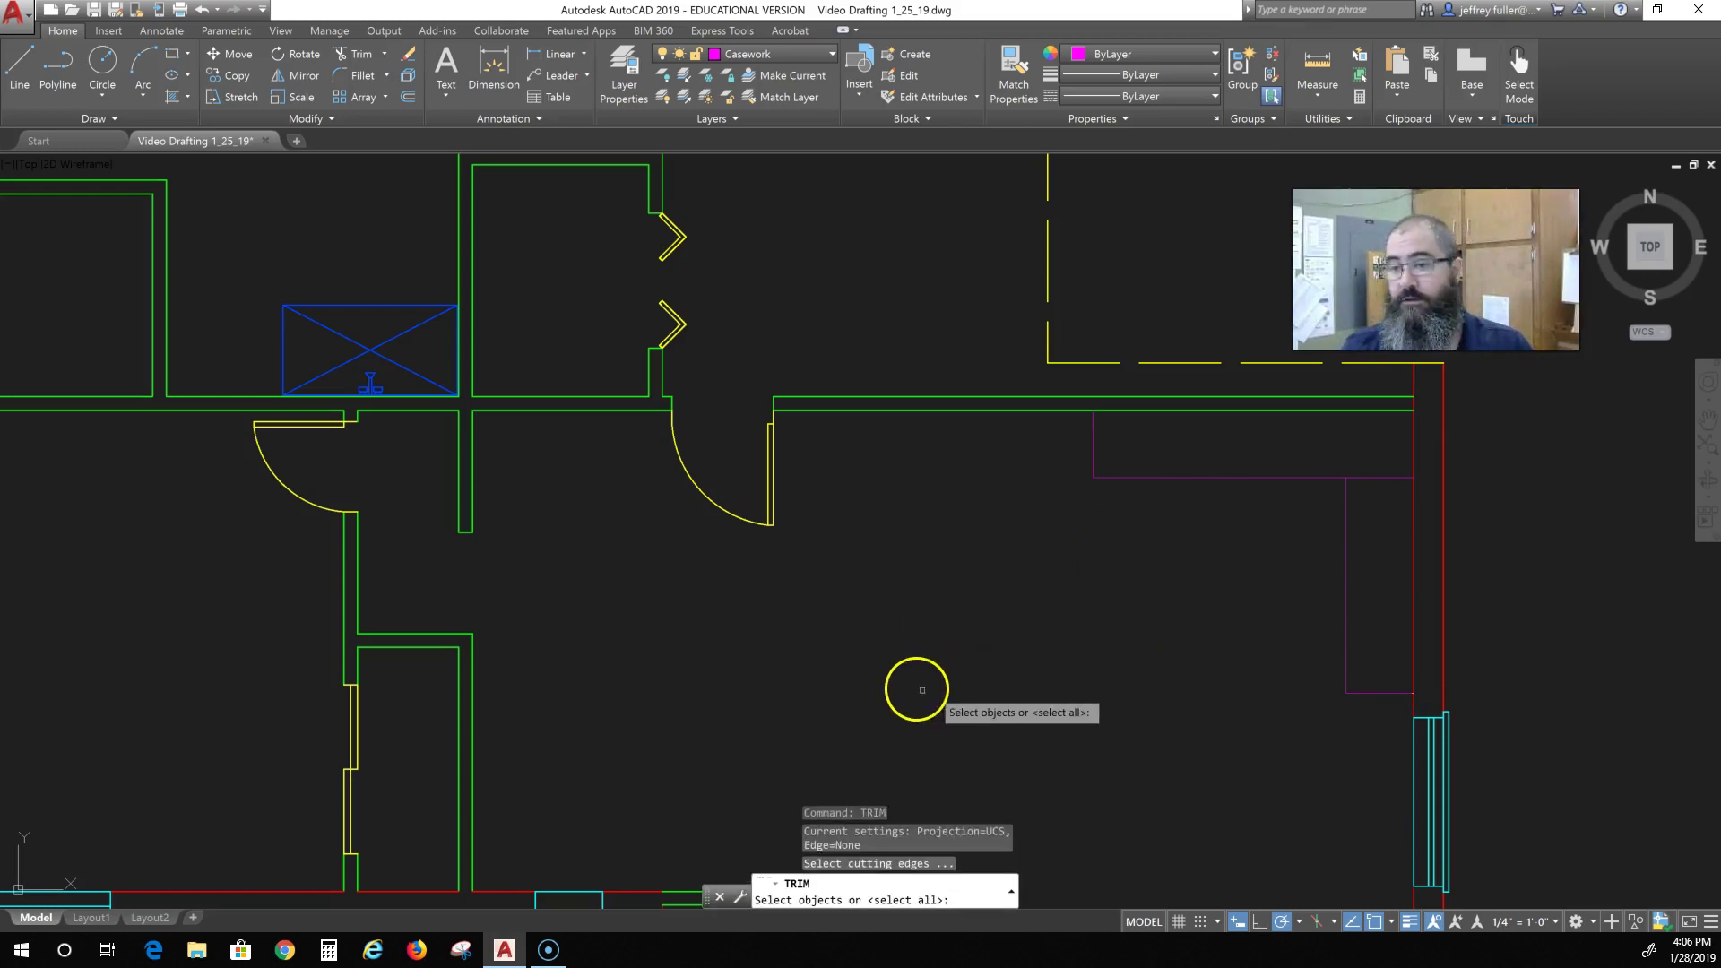
pyautogui.press('Return')
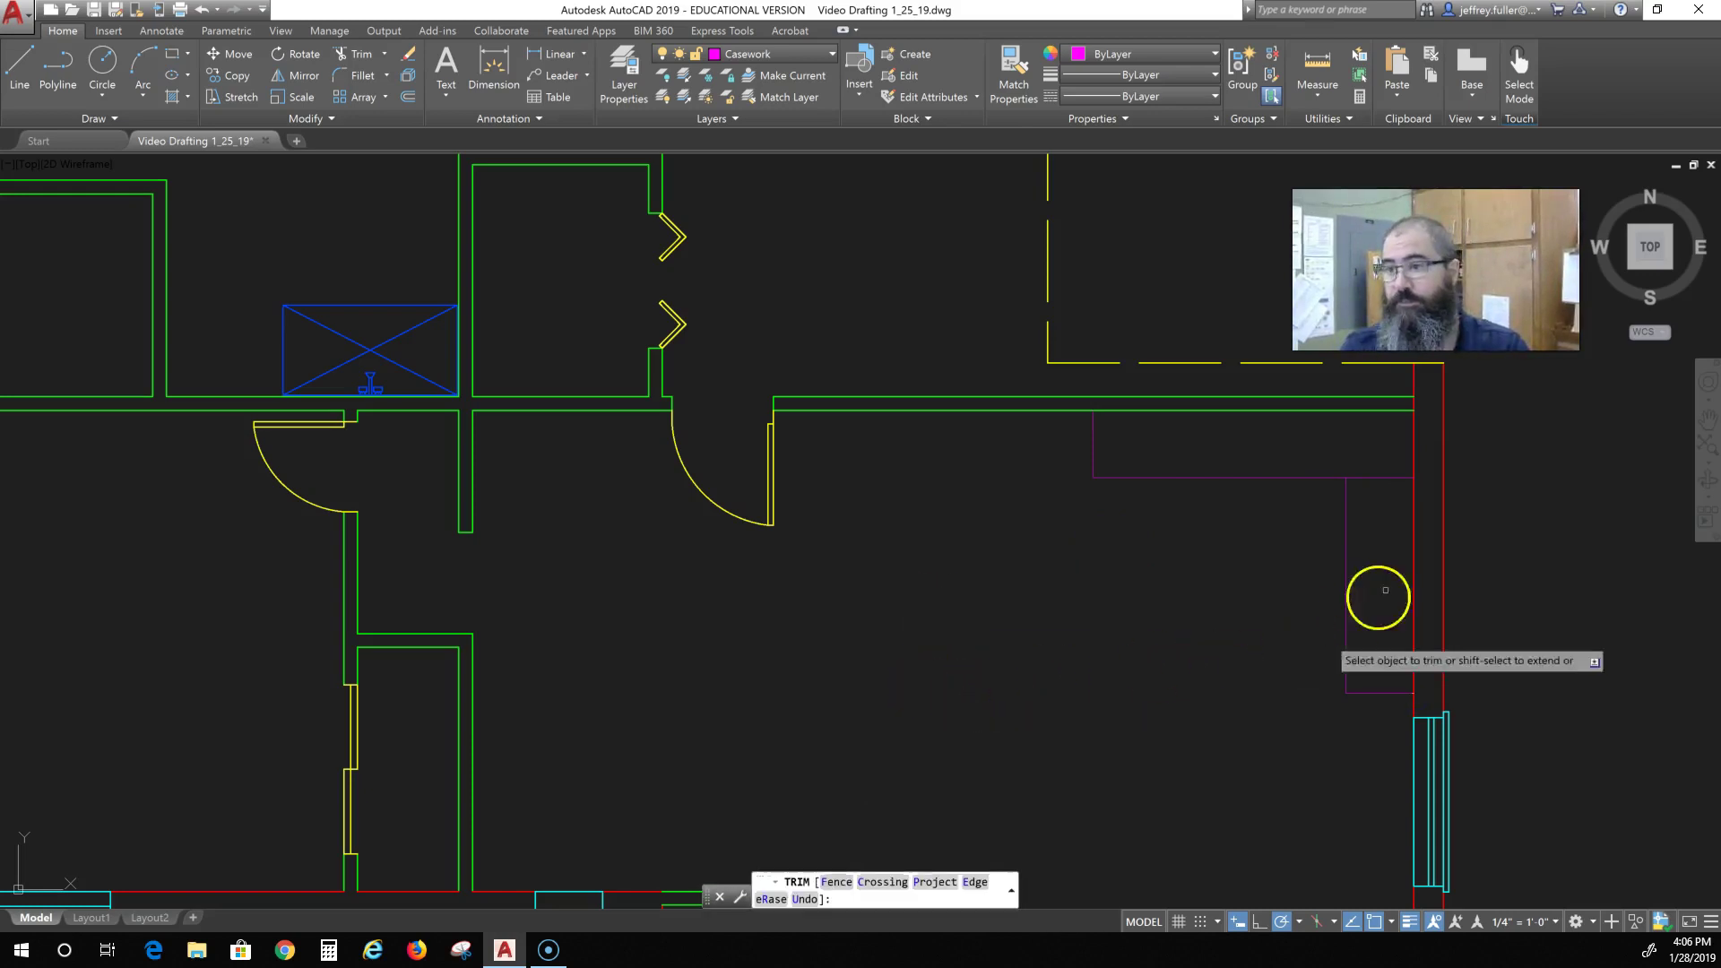
pyautogui.click(1375, 478)
pyautogui.press('Escape')
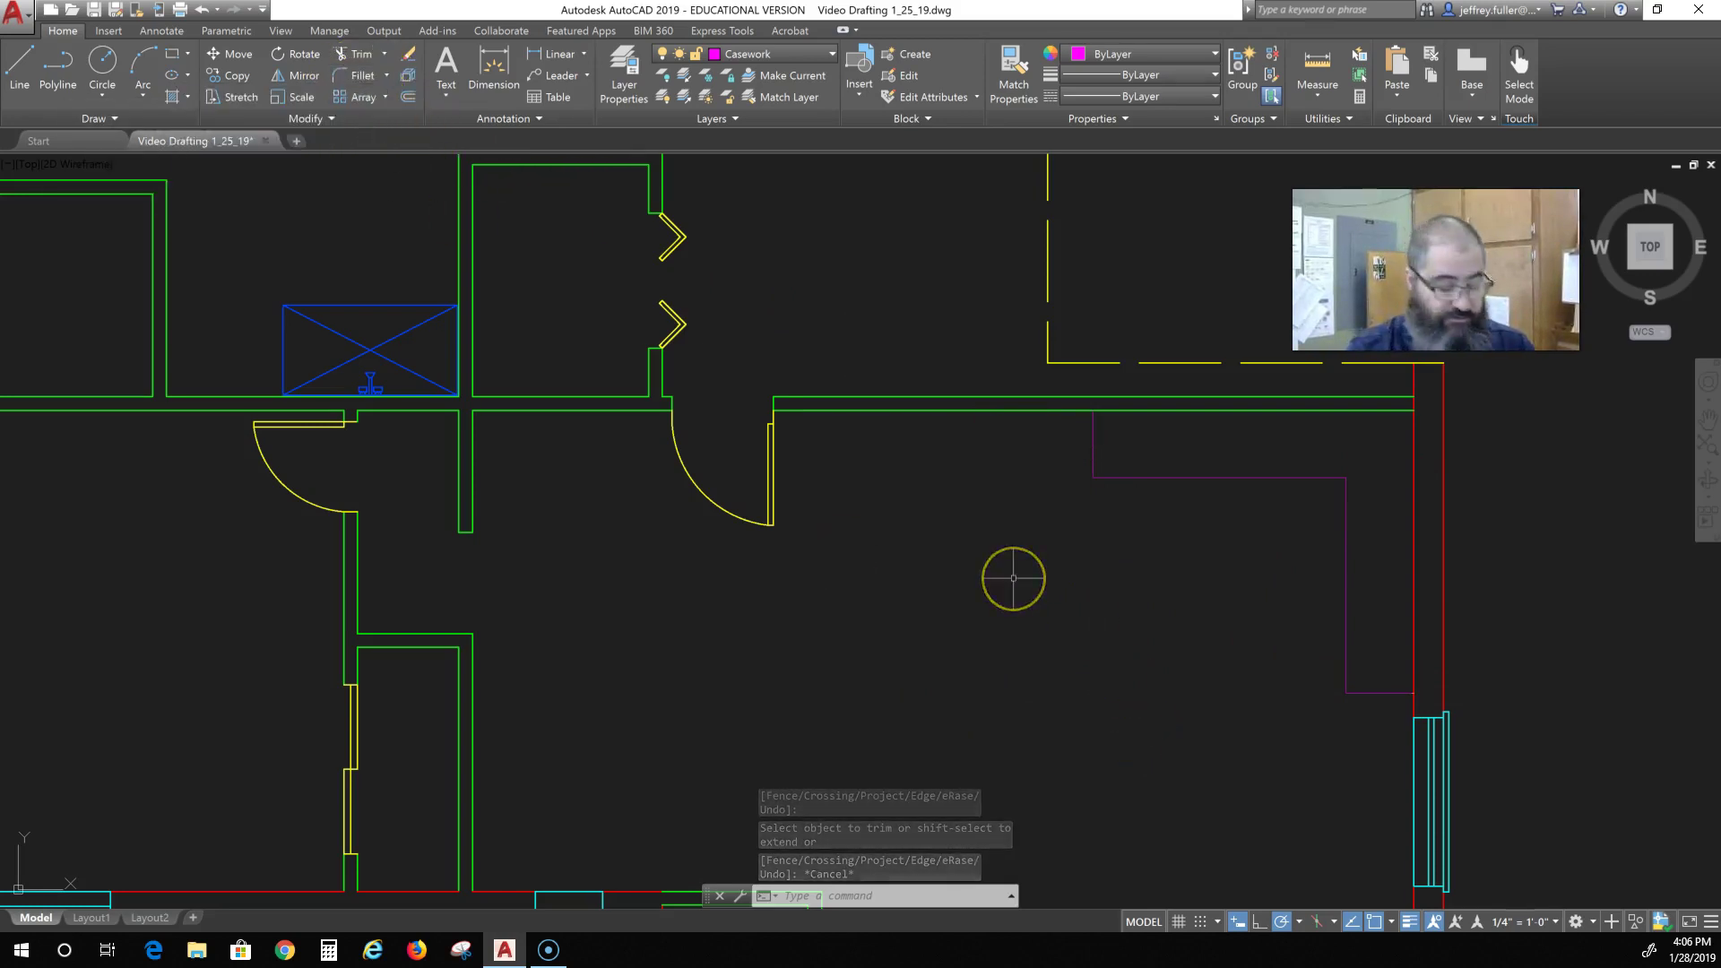
# Fillet the counter's outer corner with a 0'-6" radius.
pyautogui.write('fil')
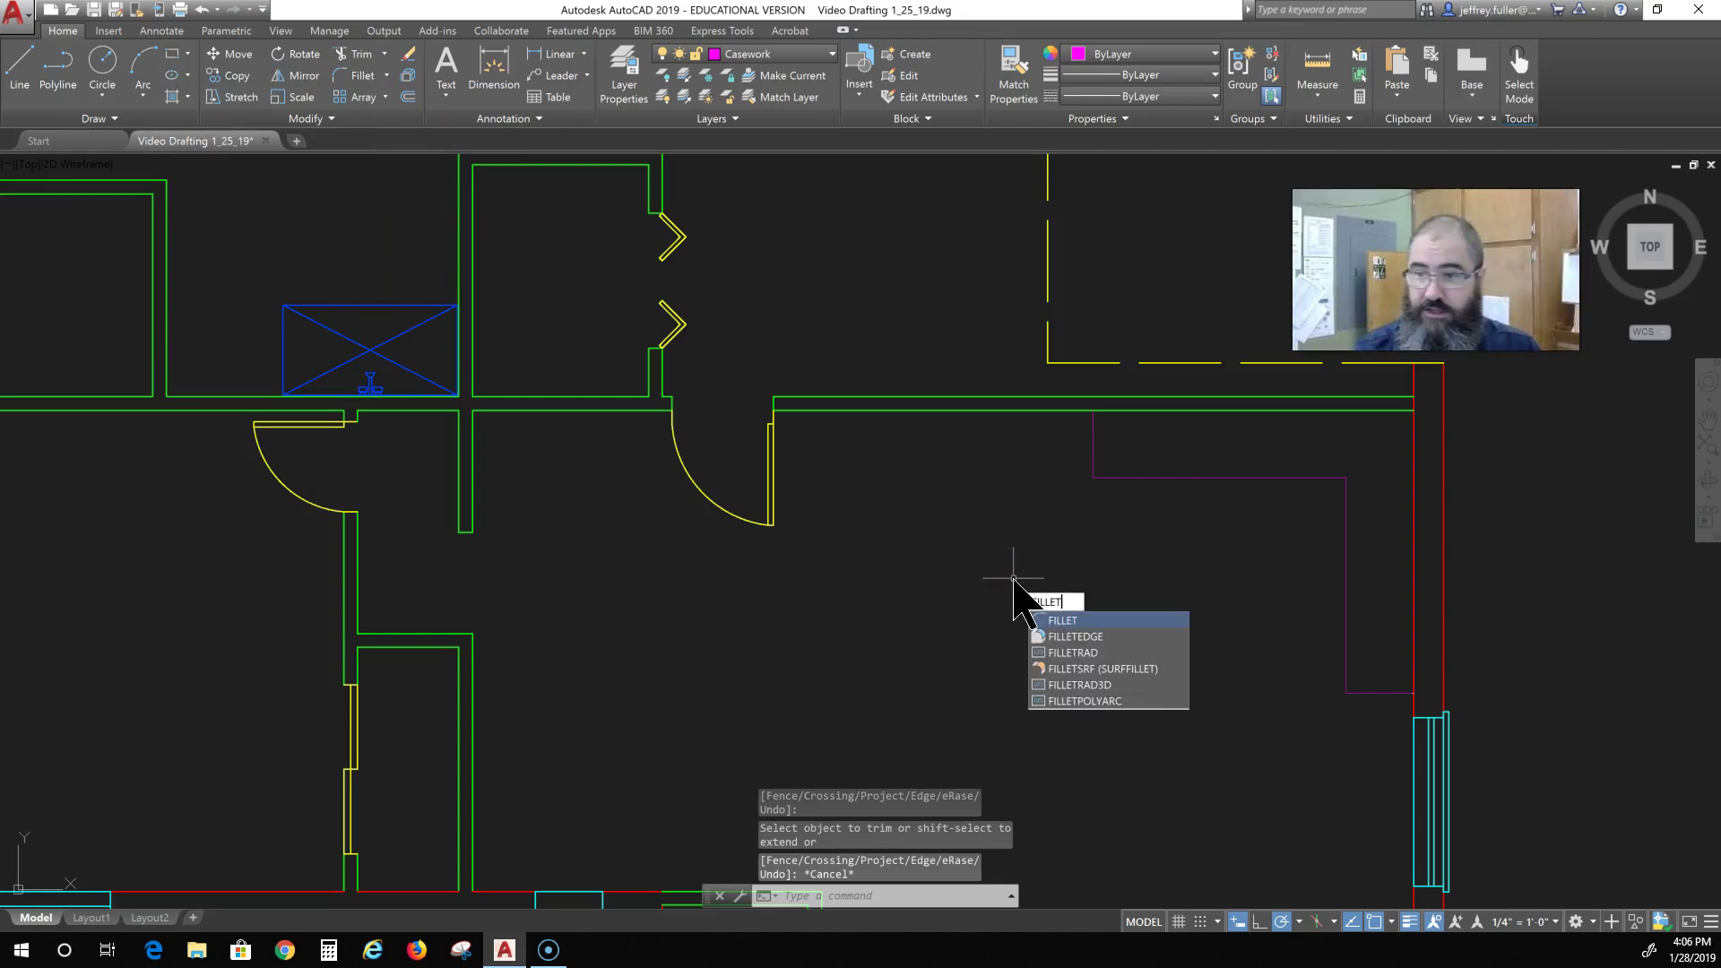
pyautogui.press('Return')
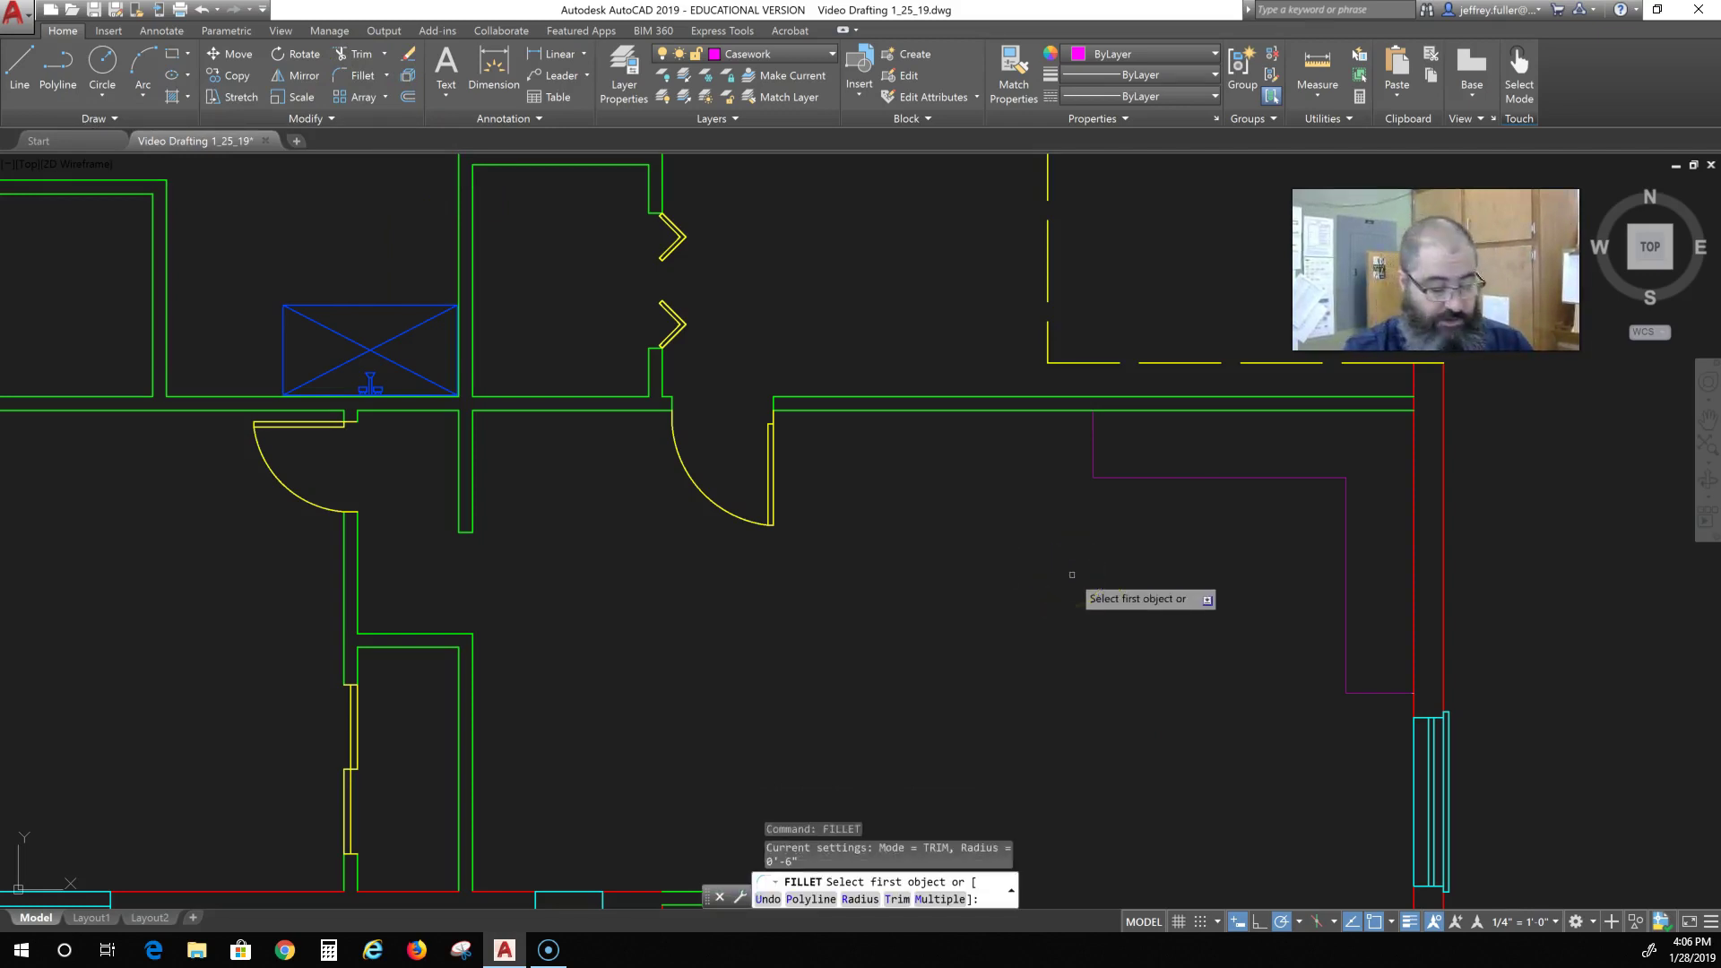
pyautogui.write('r')
pyautogui.press('Return')
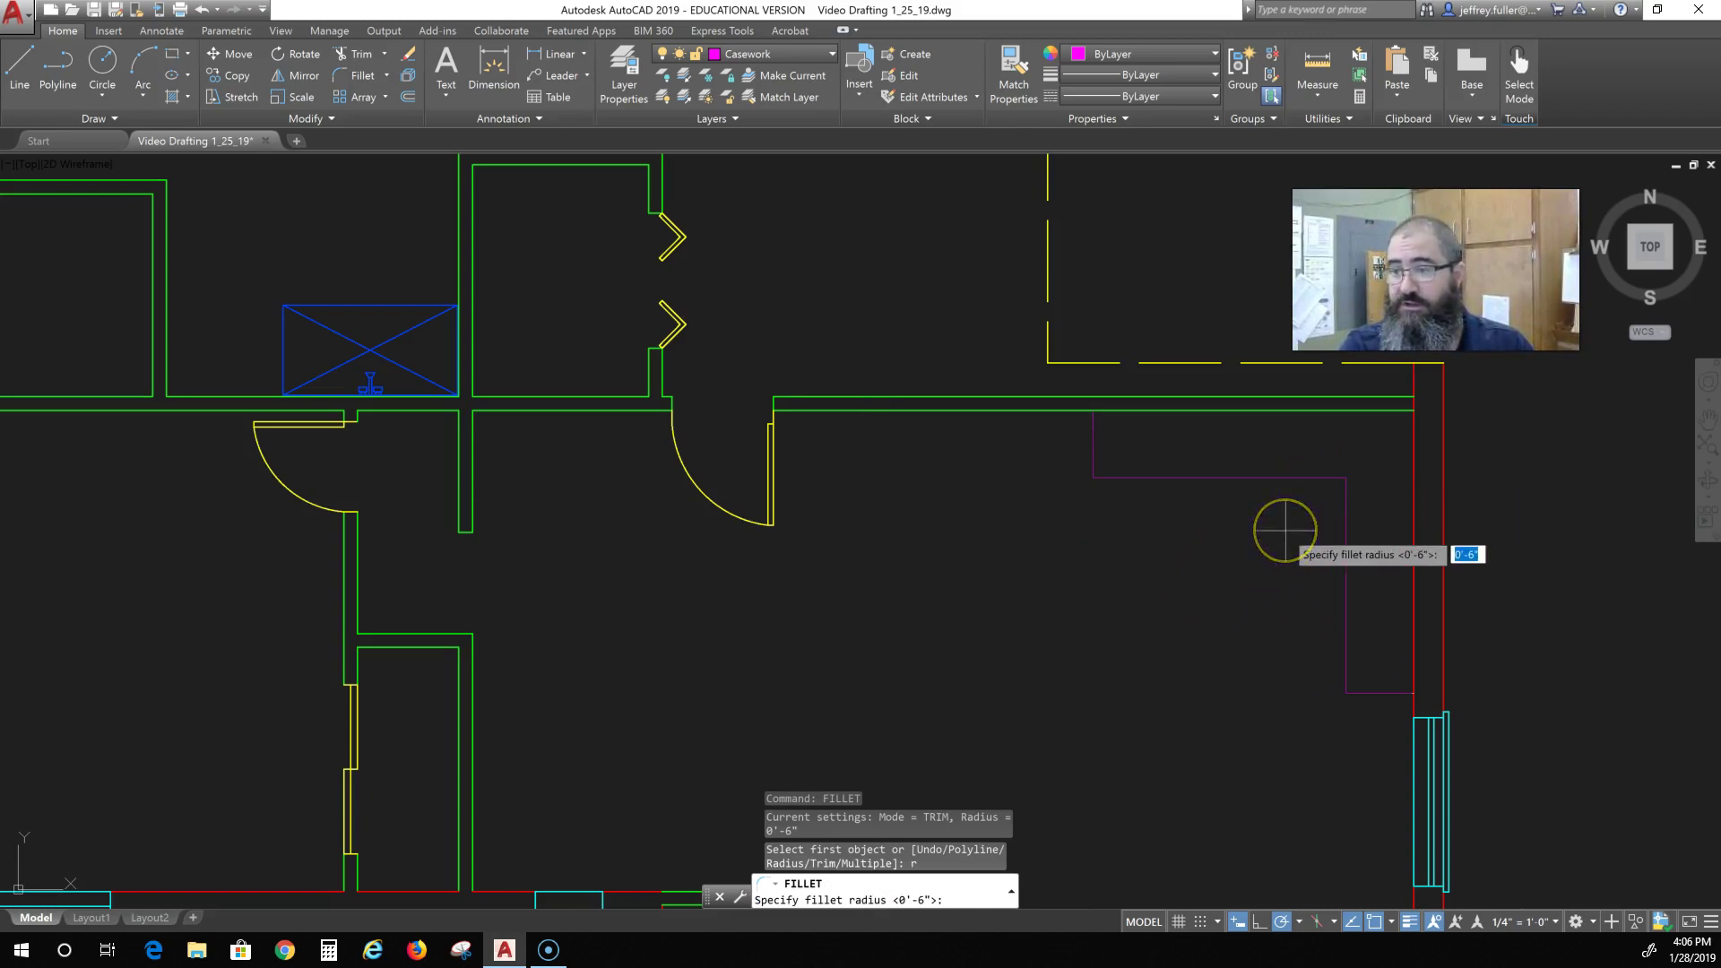
pyautogui.press('Return')
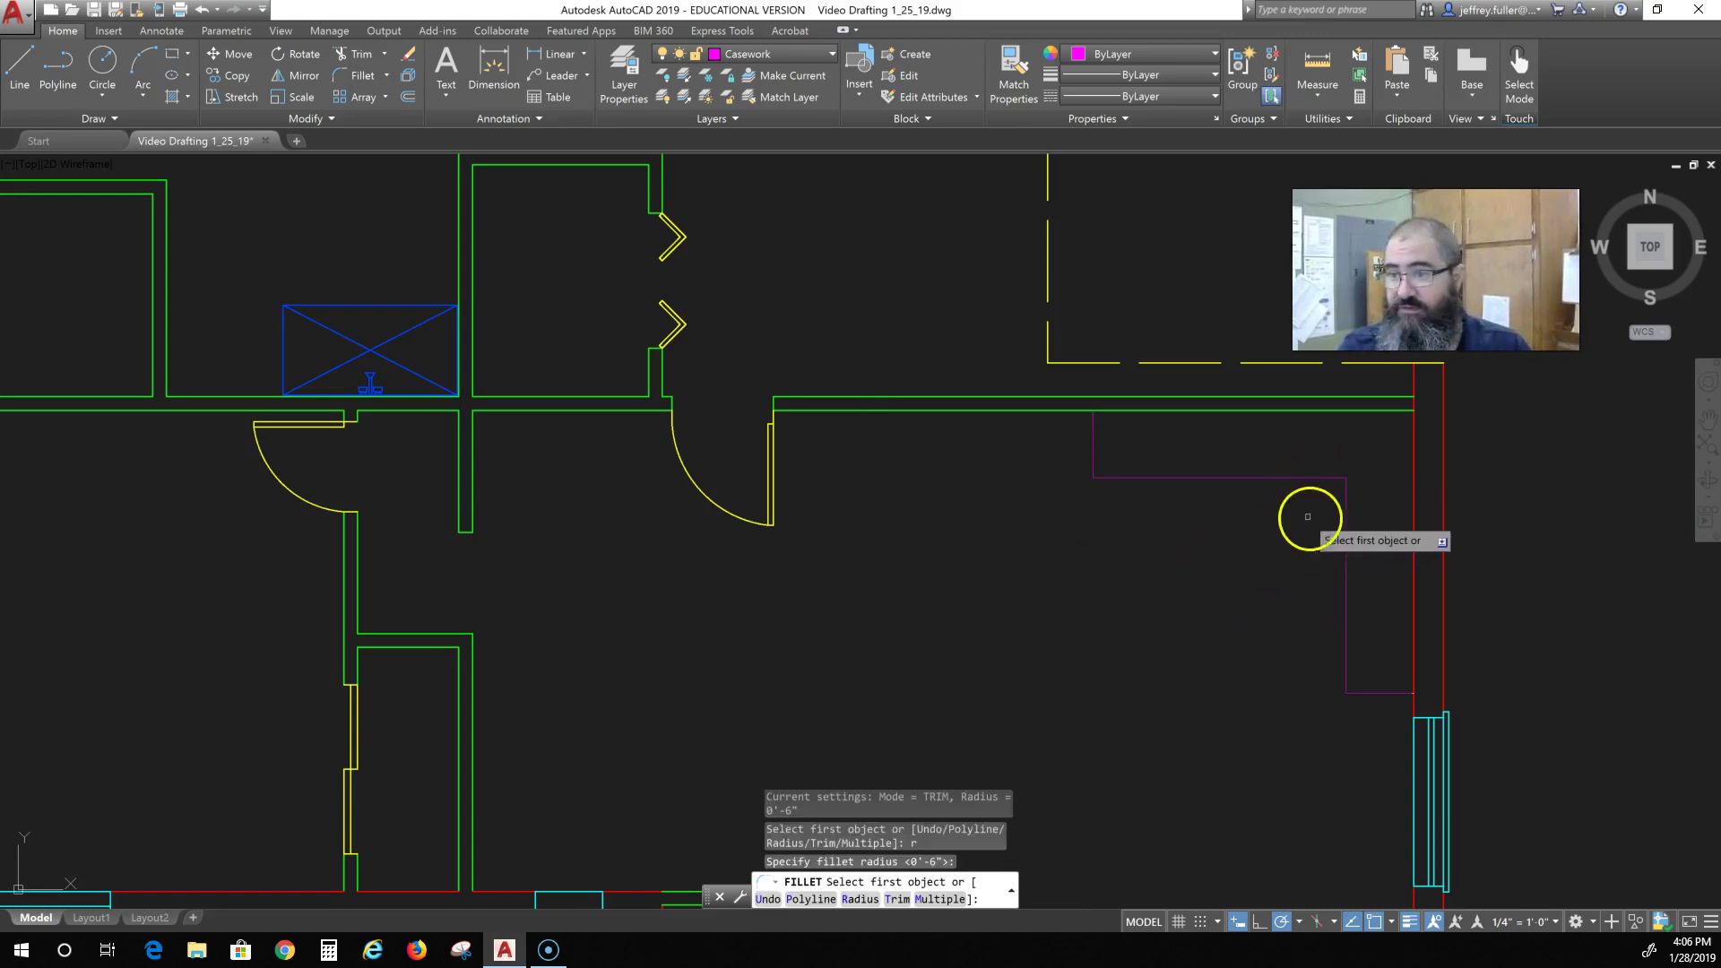
pyautogui.click(1345, 523)
pyautogui.click(1305, 478)
pyautogui.press('Escape')
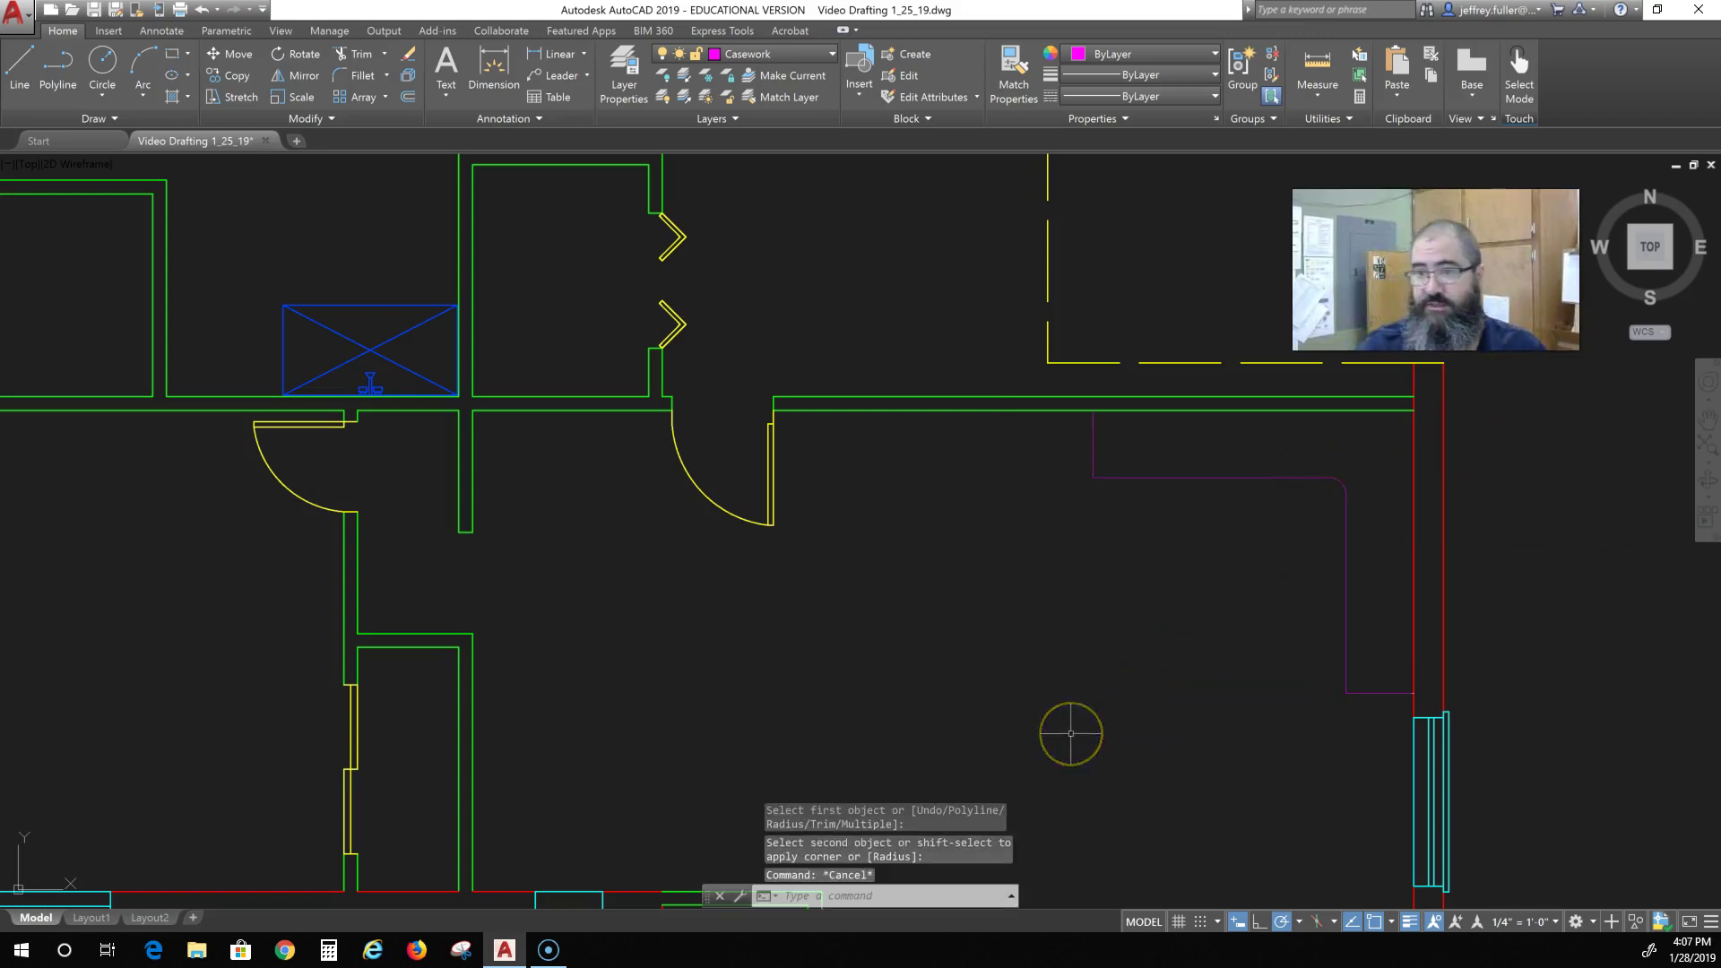
pyautogui.moveTo(1084, 732)
pyautogui.mouseDown(button='middle')
pyautogui.moveTo(929, 699)
pyautogui.moveTo(1082, 697)
pyautogui.mouseUp(button='middle')
# Begin the island line, tracking down from the end of the L-shaped counter.
pyautogui.scroll(-3, 892, 696)
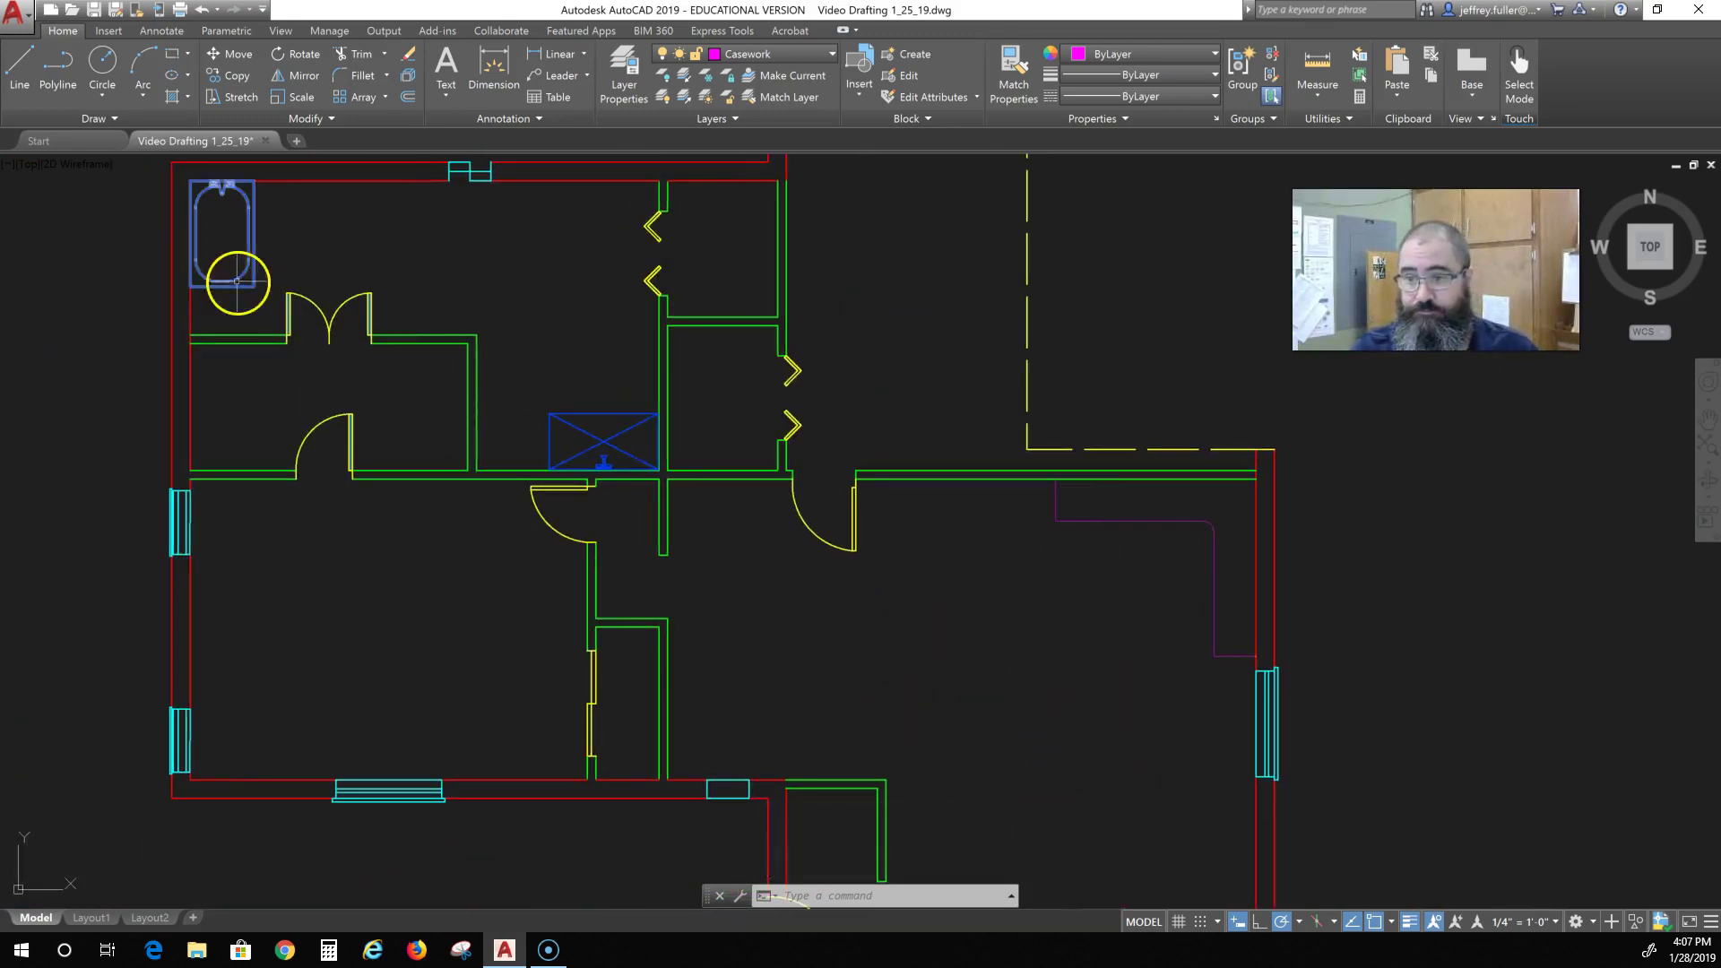
pyautogui.click(20, 77)
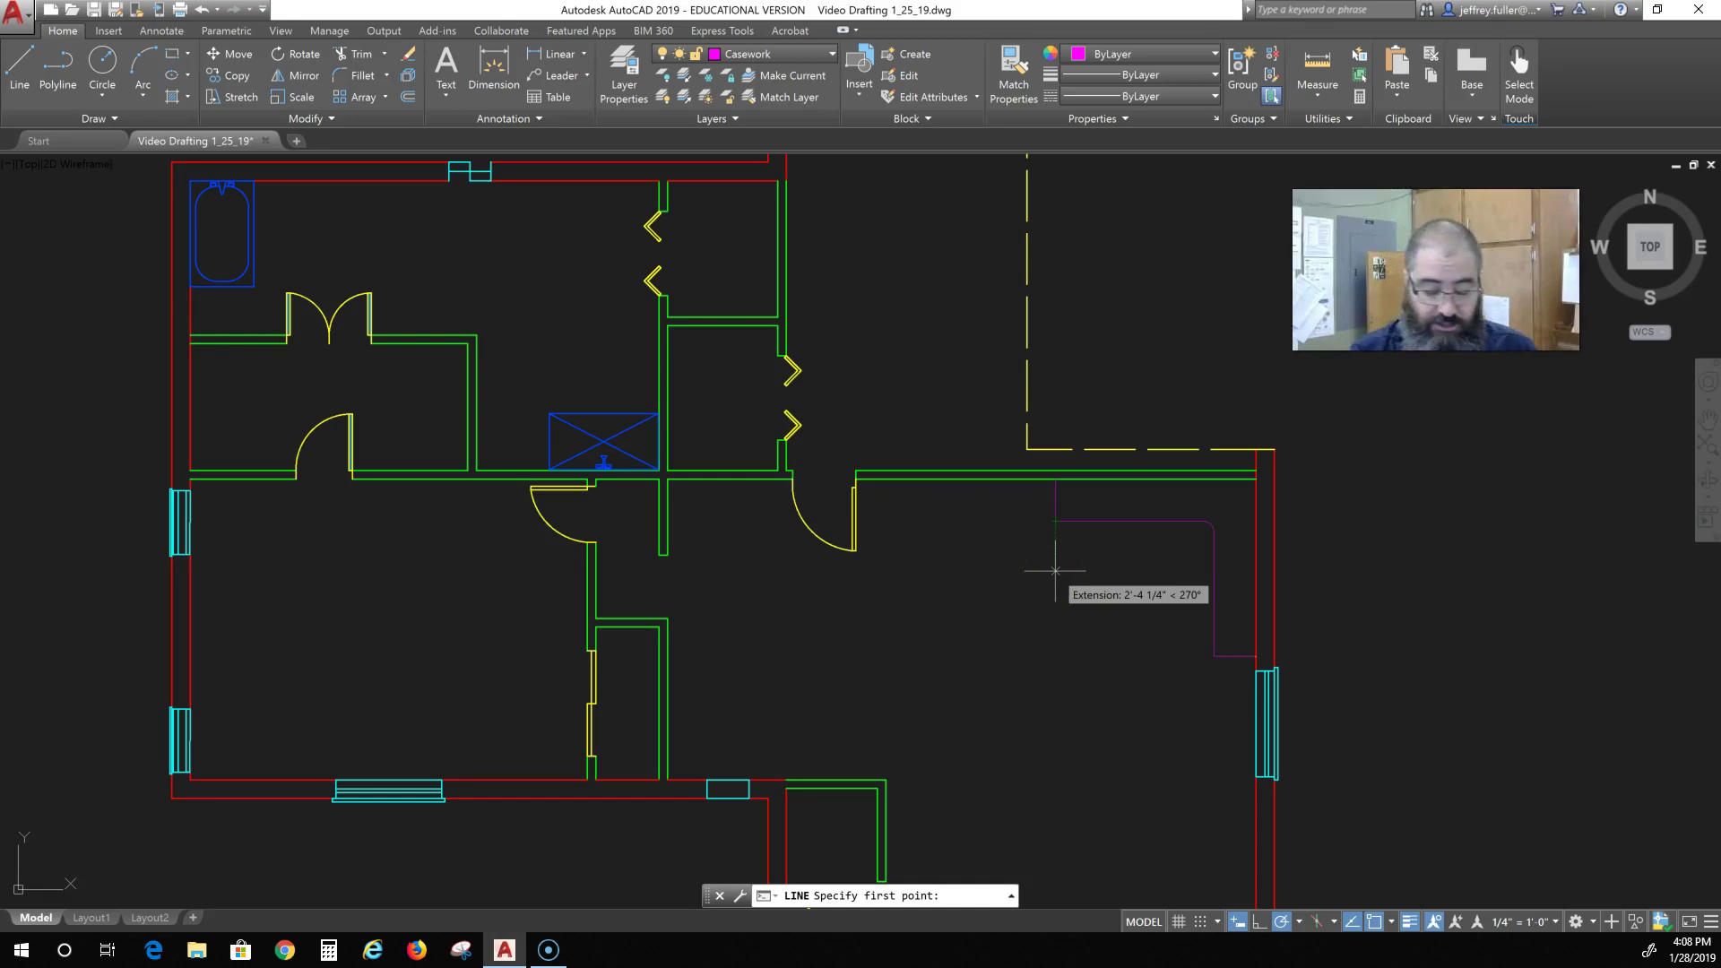
# Draw the closed island rectangle with a 42" top edge, starting 42" below the counter.
pyautogui.write('42')
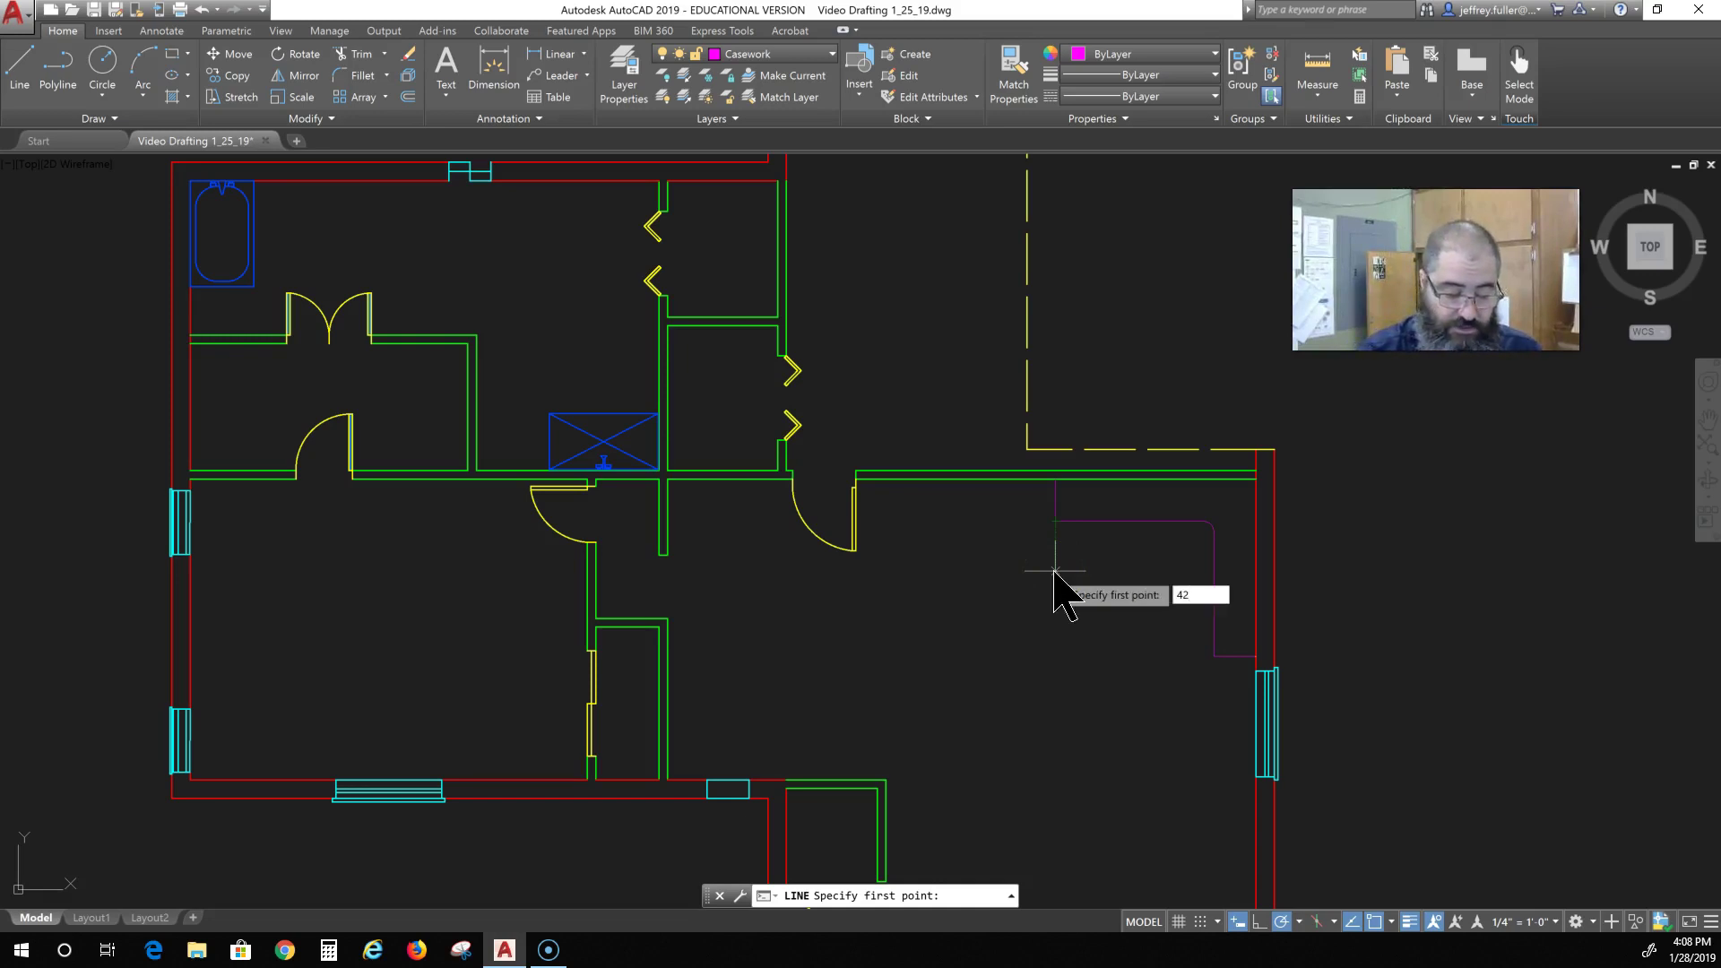
pyautogui.write('"')
pyautogui.press('Return')
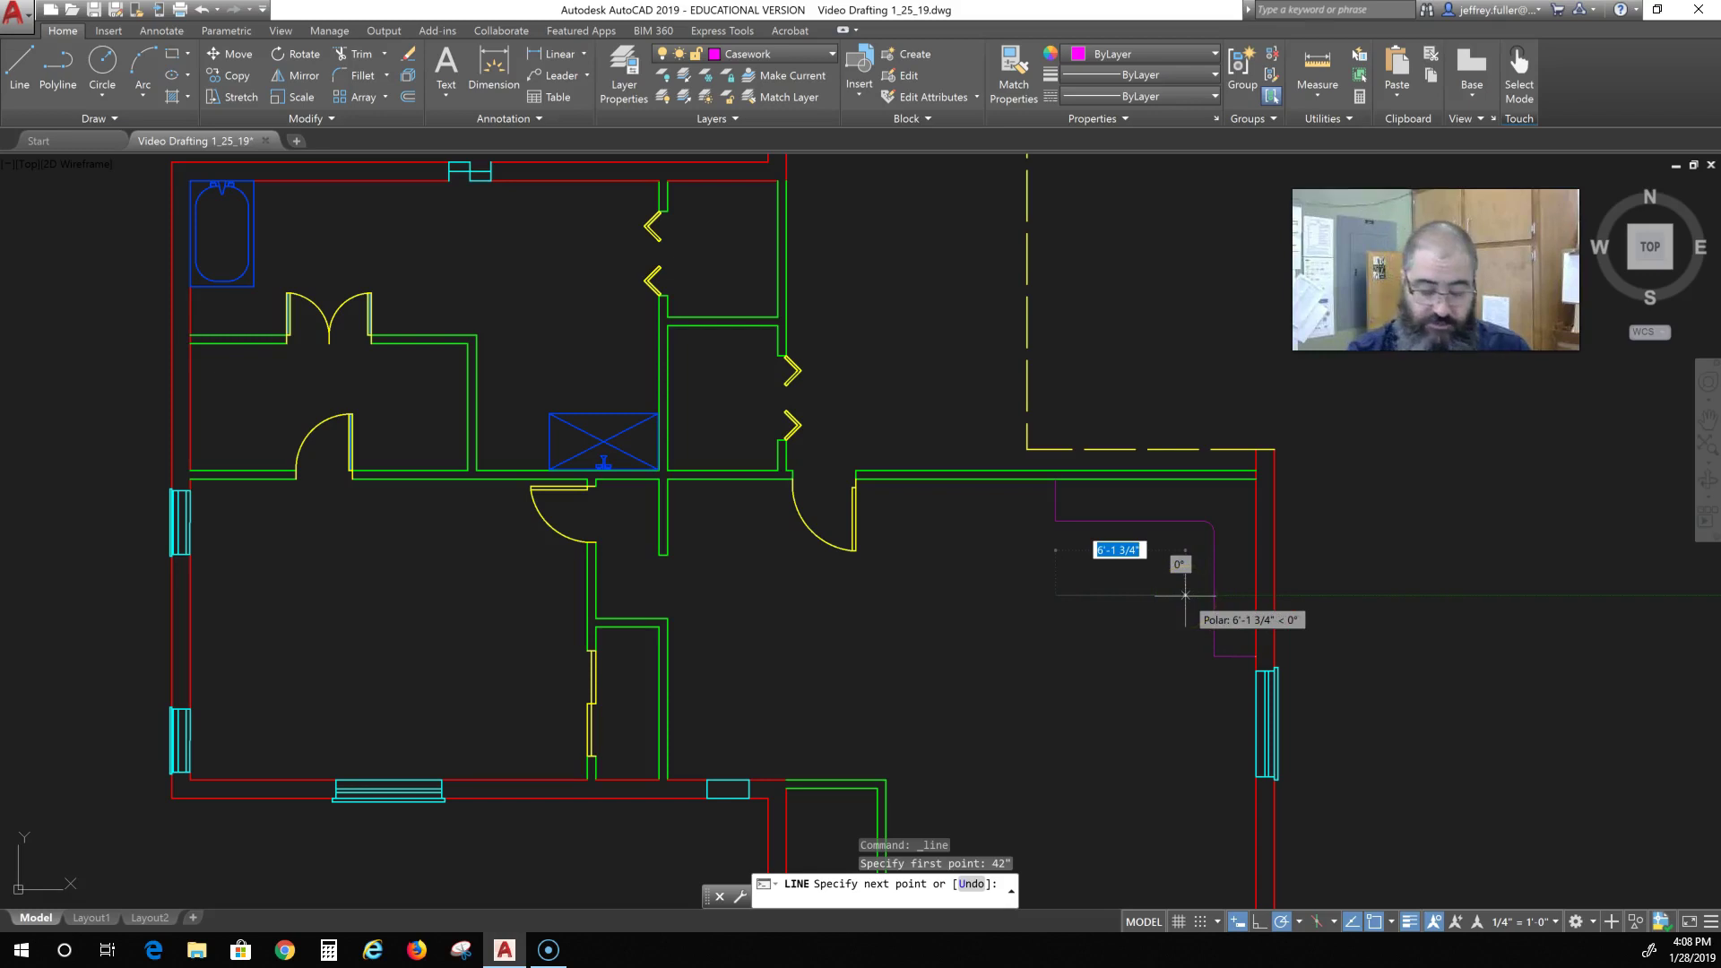
pyautogui.write('42')
pyautogui.press('Return')
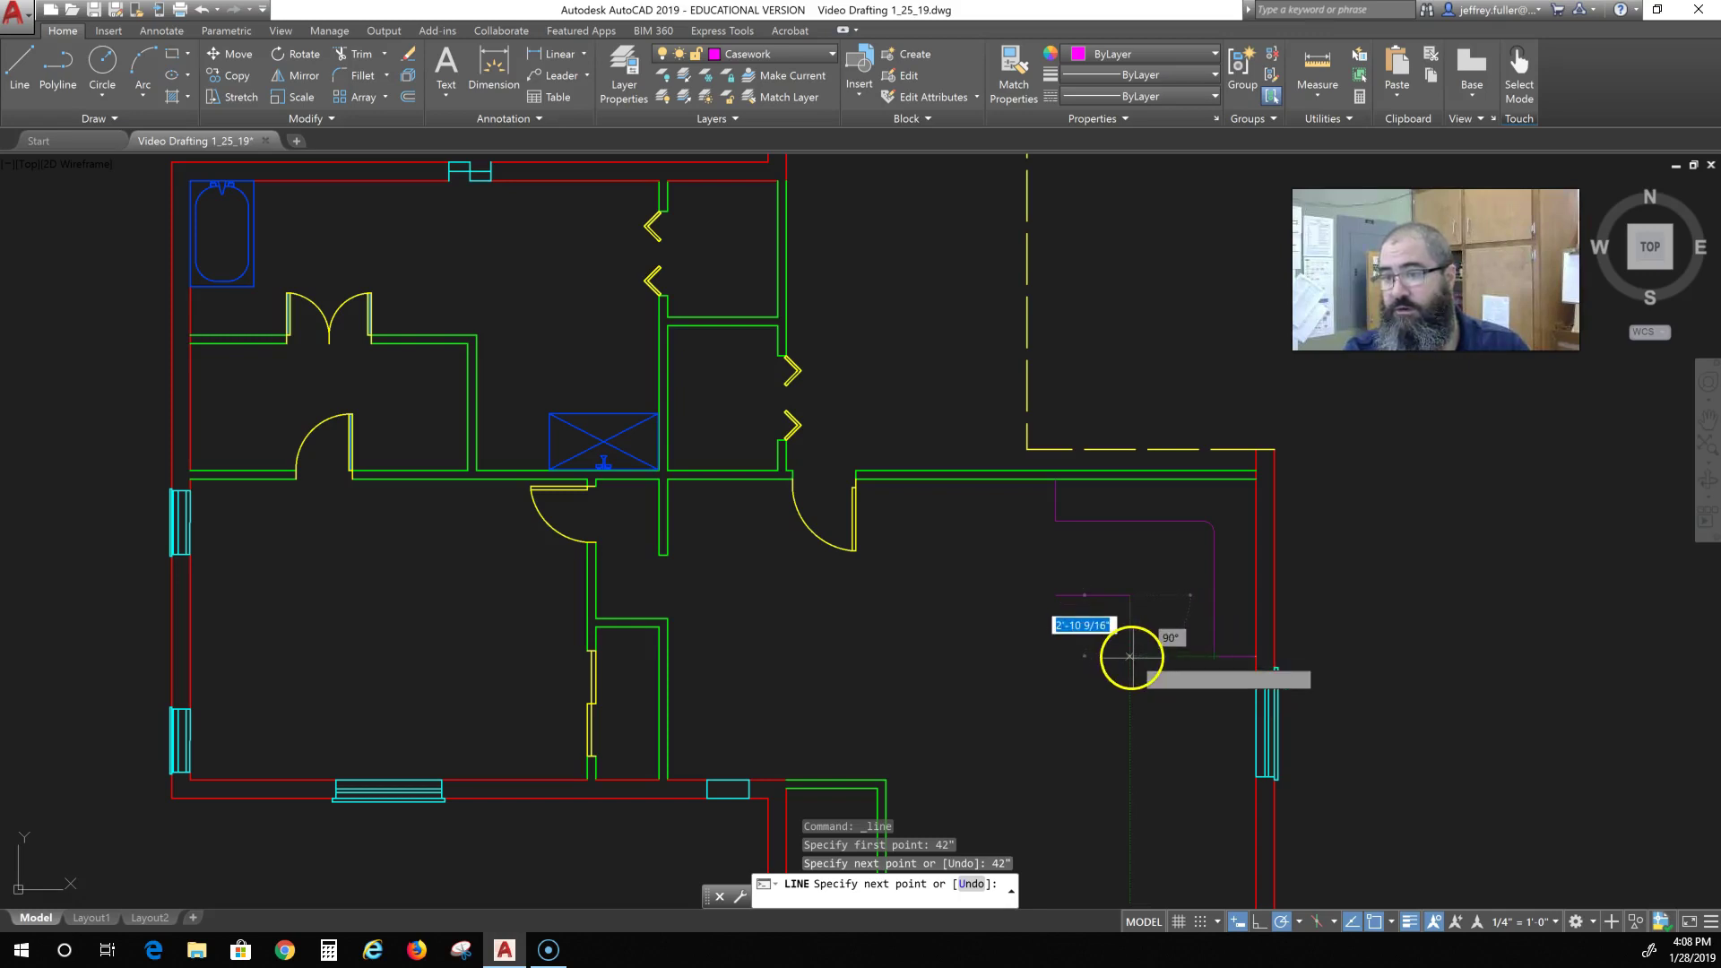
pyautogui.click(1129, 656)
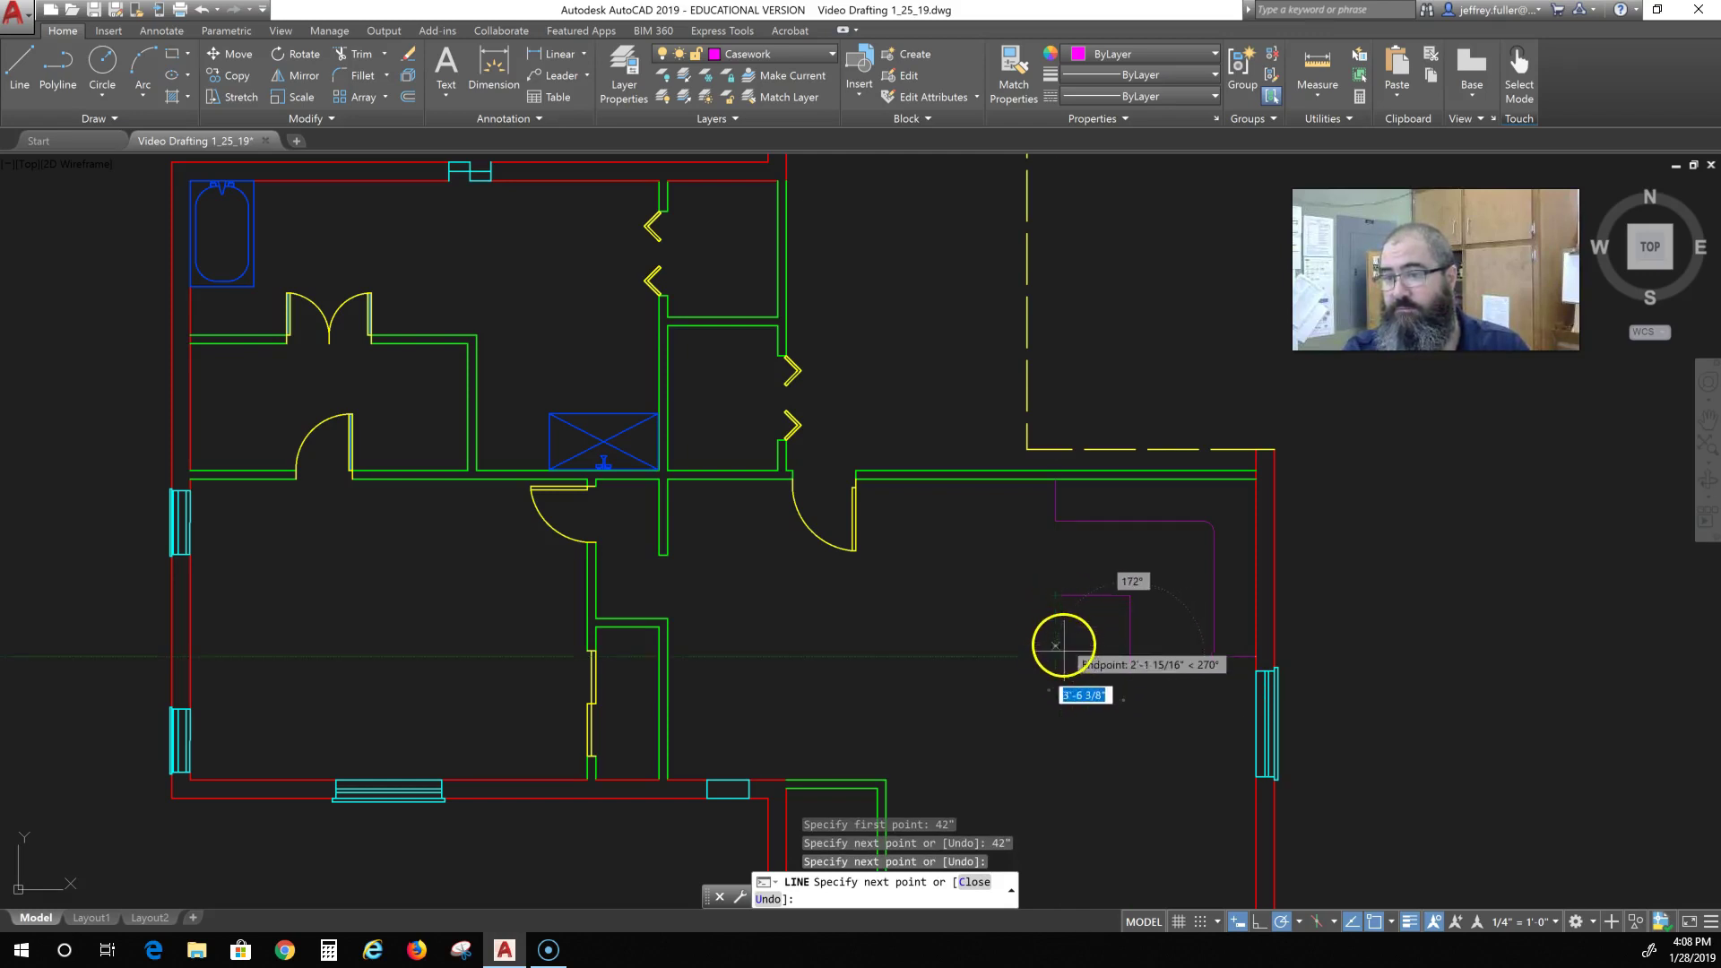
pyautogui.click(1055, 656)
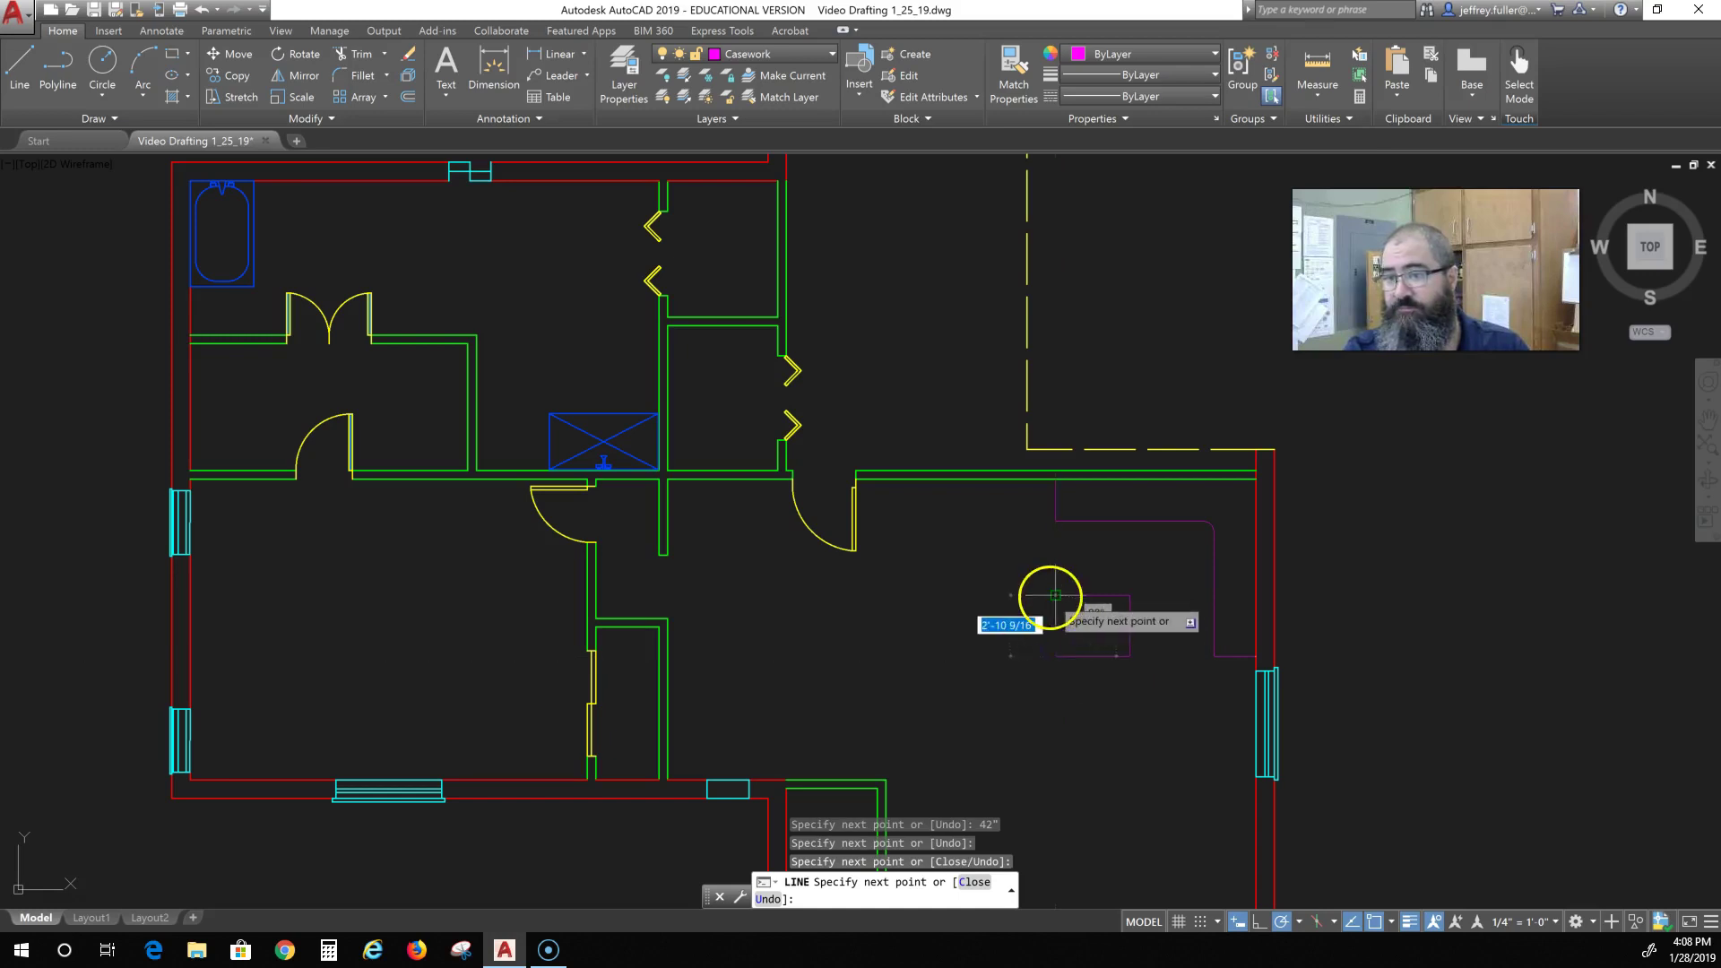
pyautogui.click(1049, 601)
pyautogui.press('Escape')
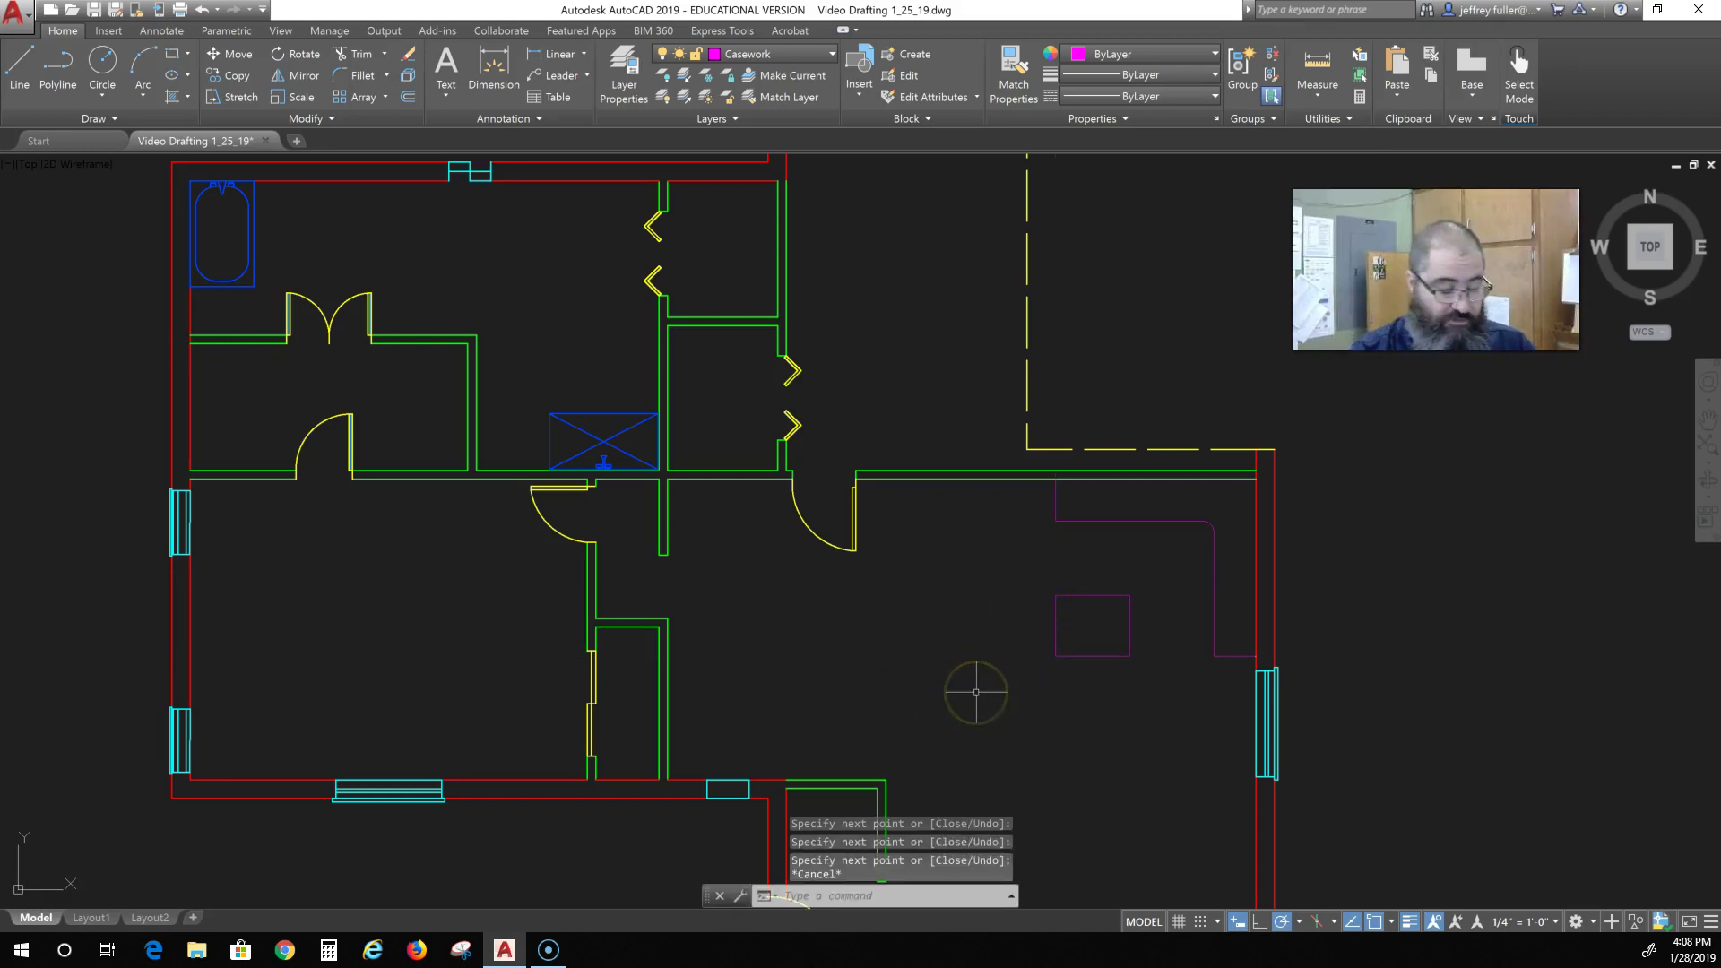
# Set the fillet radius to 4" and round the island's bottom-left corner.
pyautogui.write('fillet')
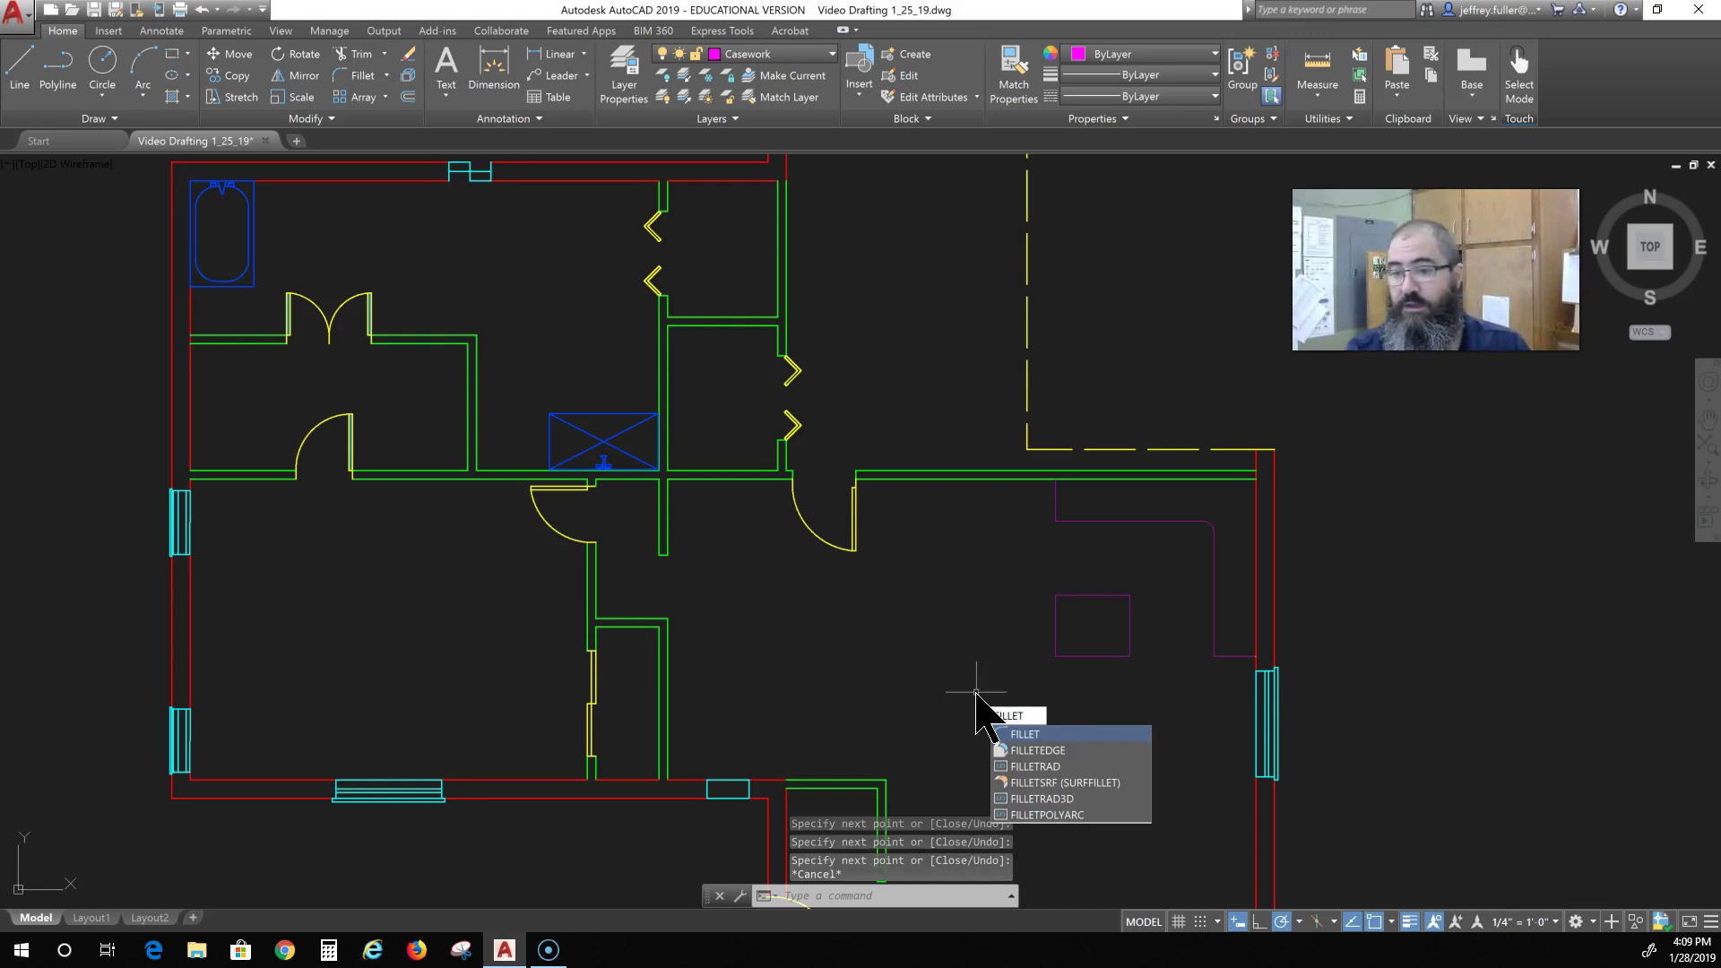
pyautogui.press('Return')
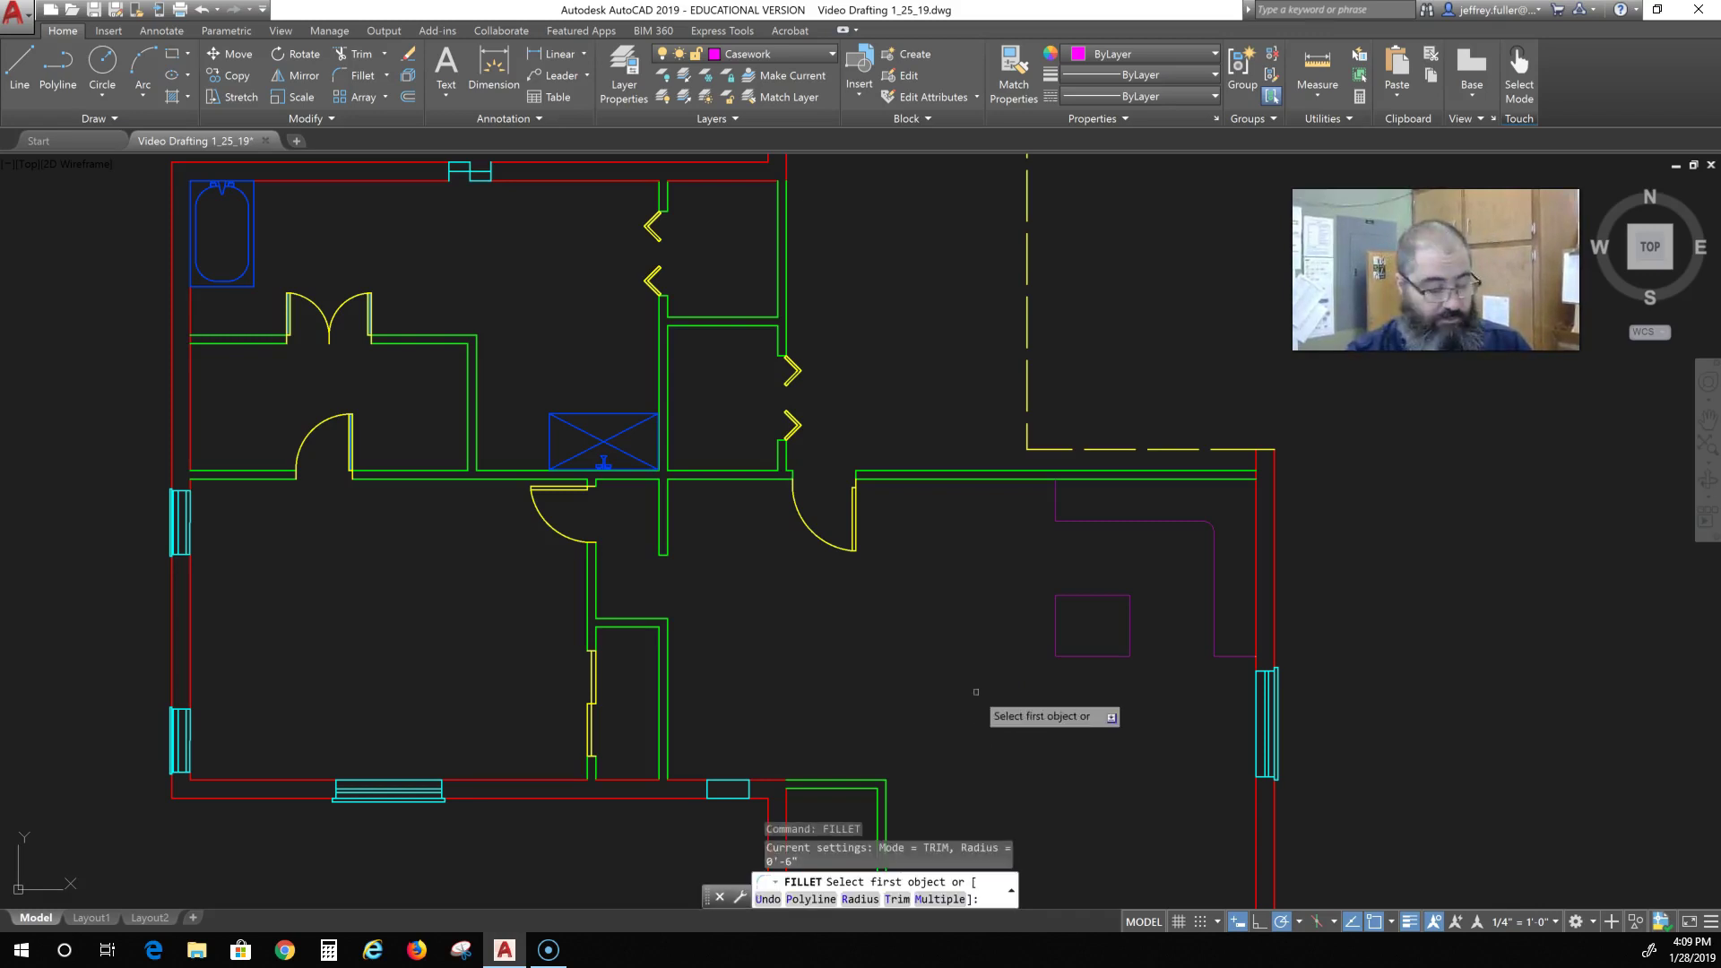
pyautogui.write('r')
pyautogui.press('Return')
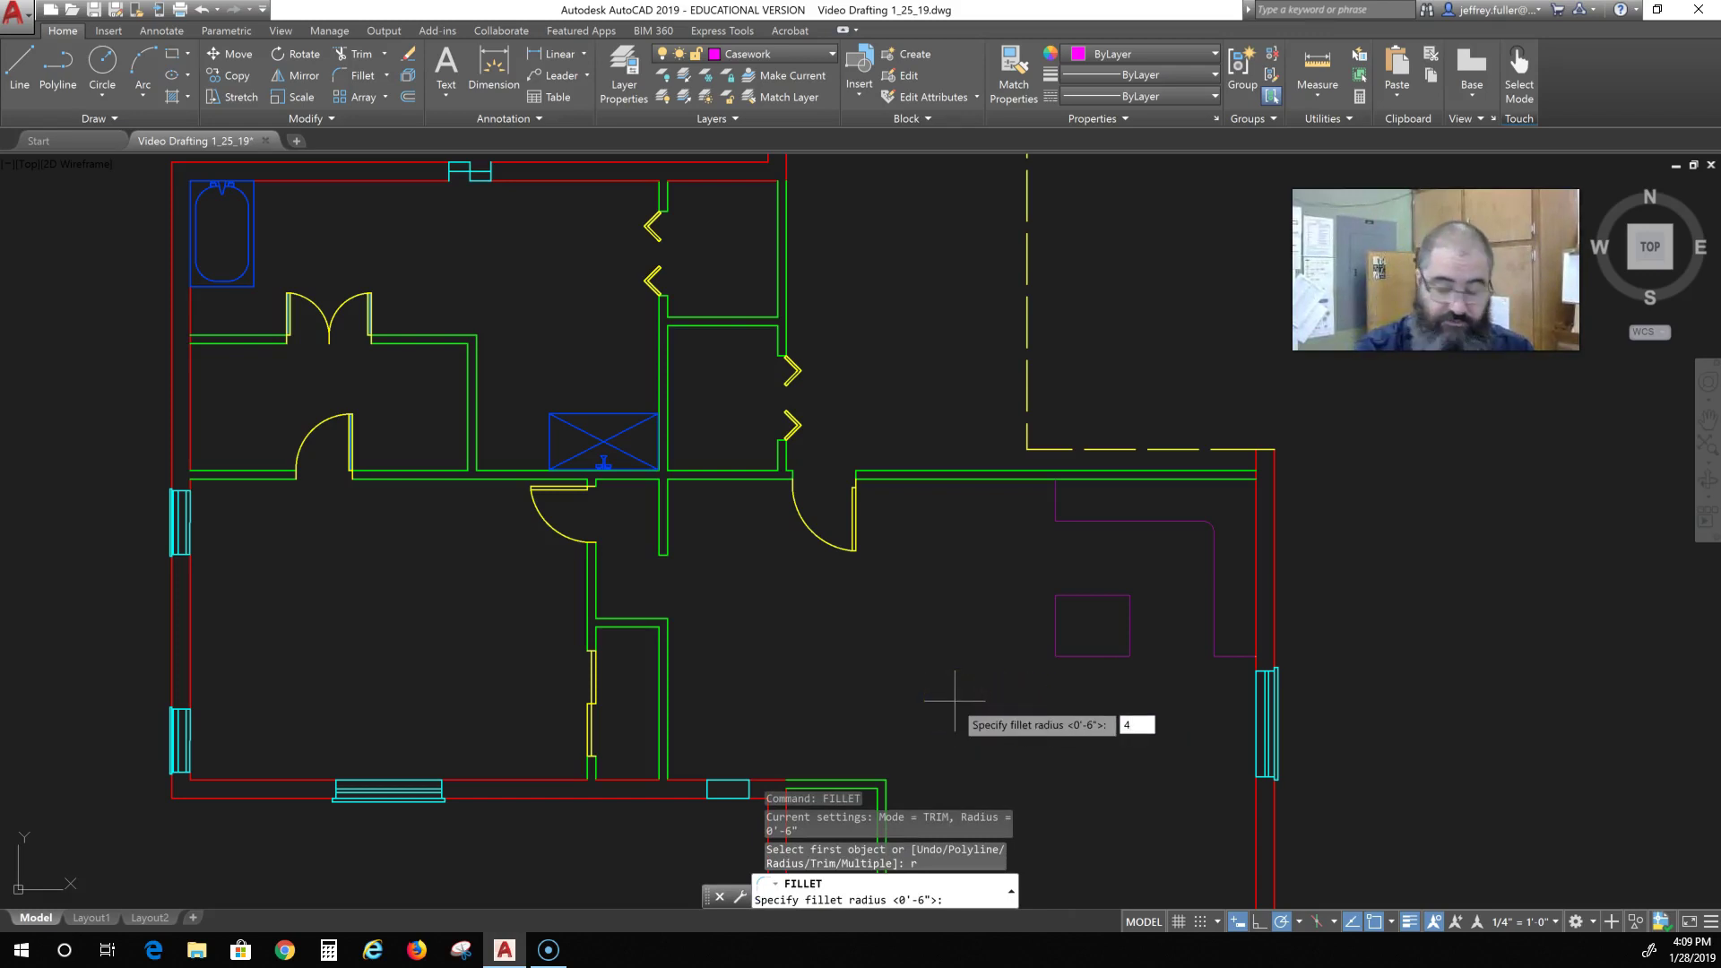
pyautogui.press('Return')
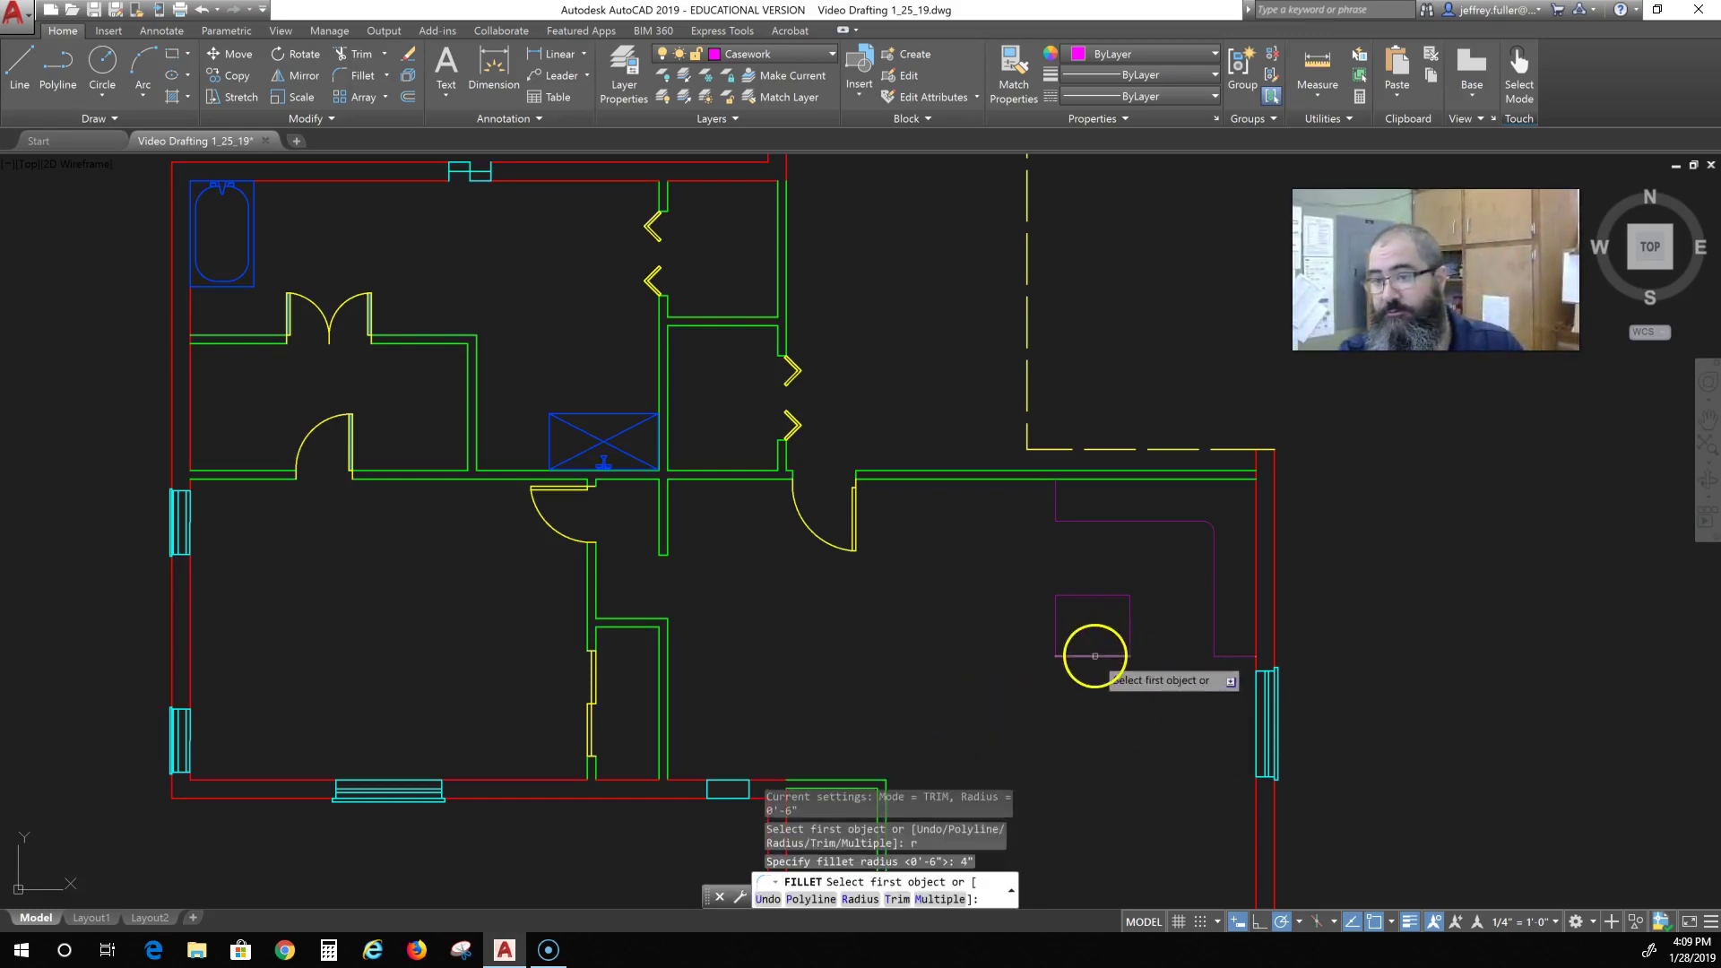
pyautogui.click(1095, 655)
pyautogui.click(1050, 622)
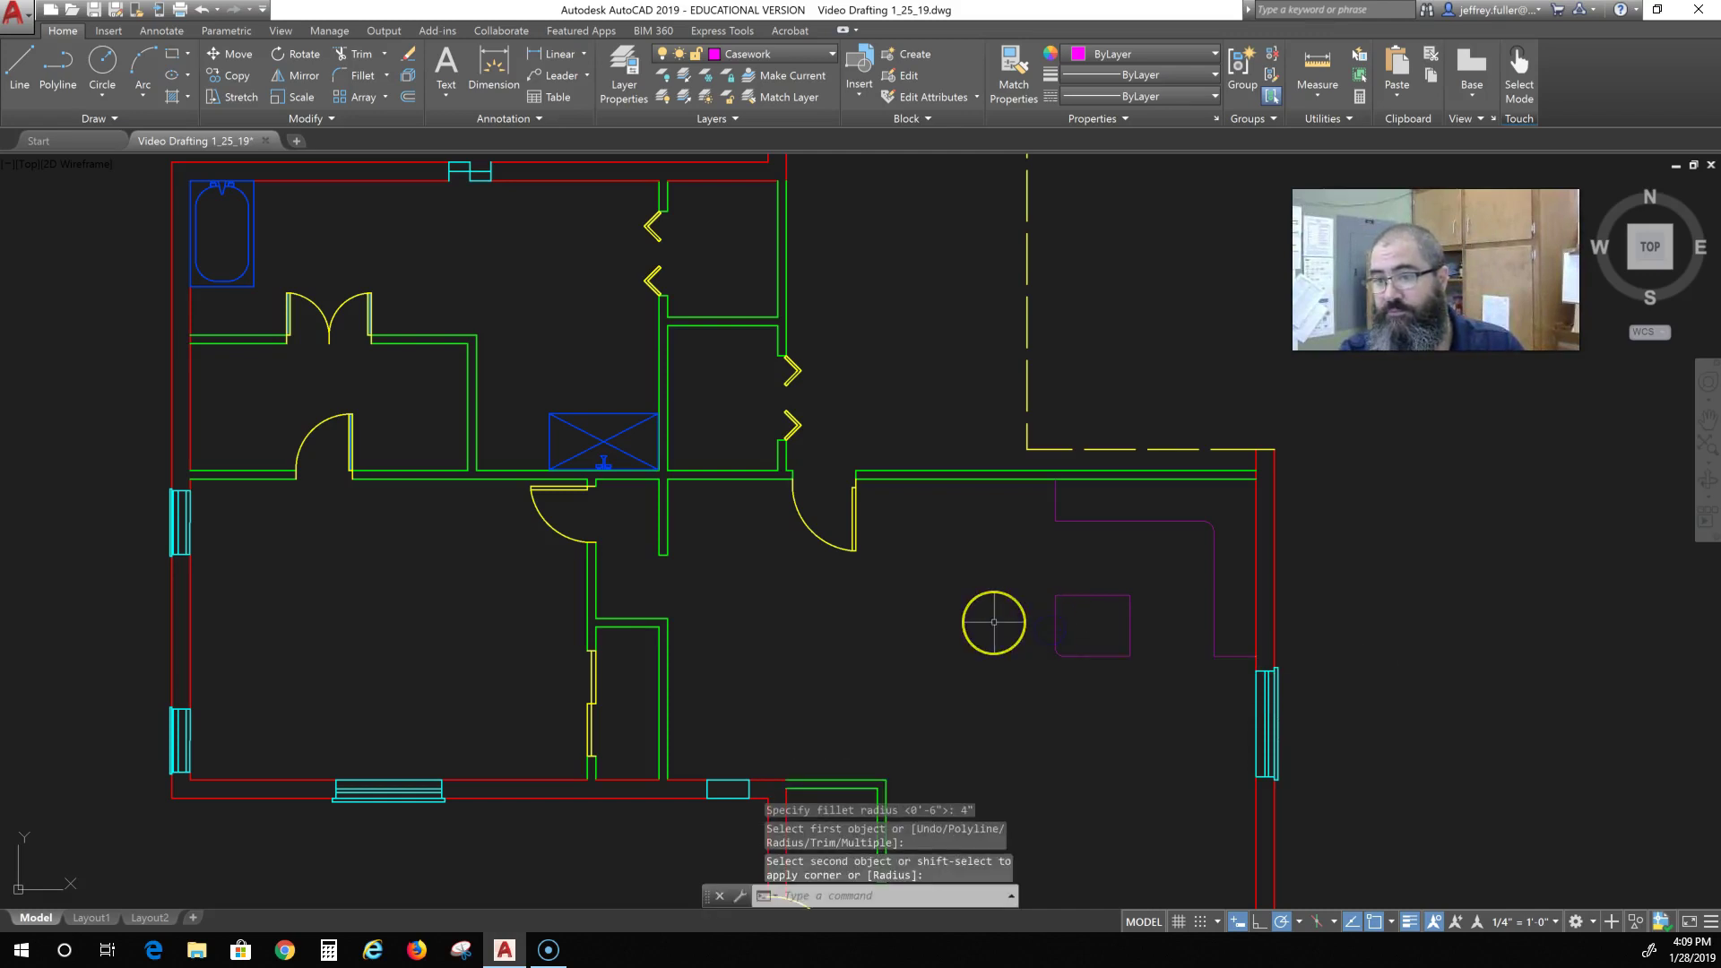
# Round the island's top-left and top-right corners, then pick the bottom edge for the last one.
pyautogui.press('Return')
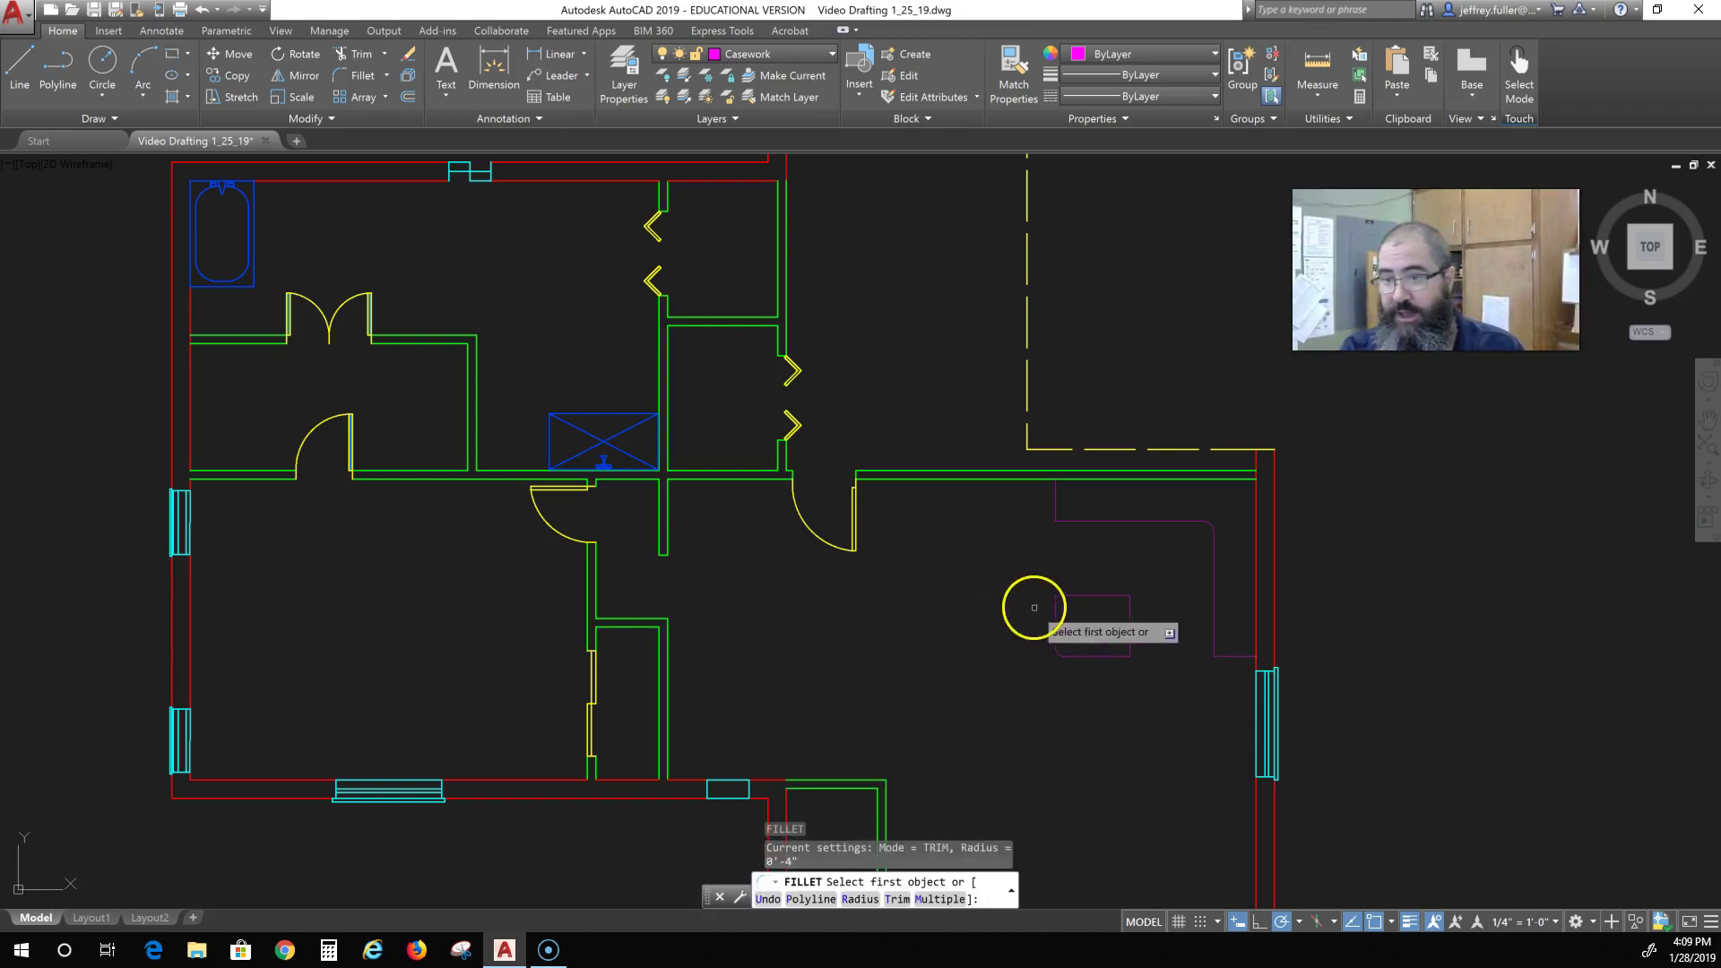
pyautogui.click(1057, 612)
pyautogui.click(1071, 595)
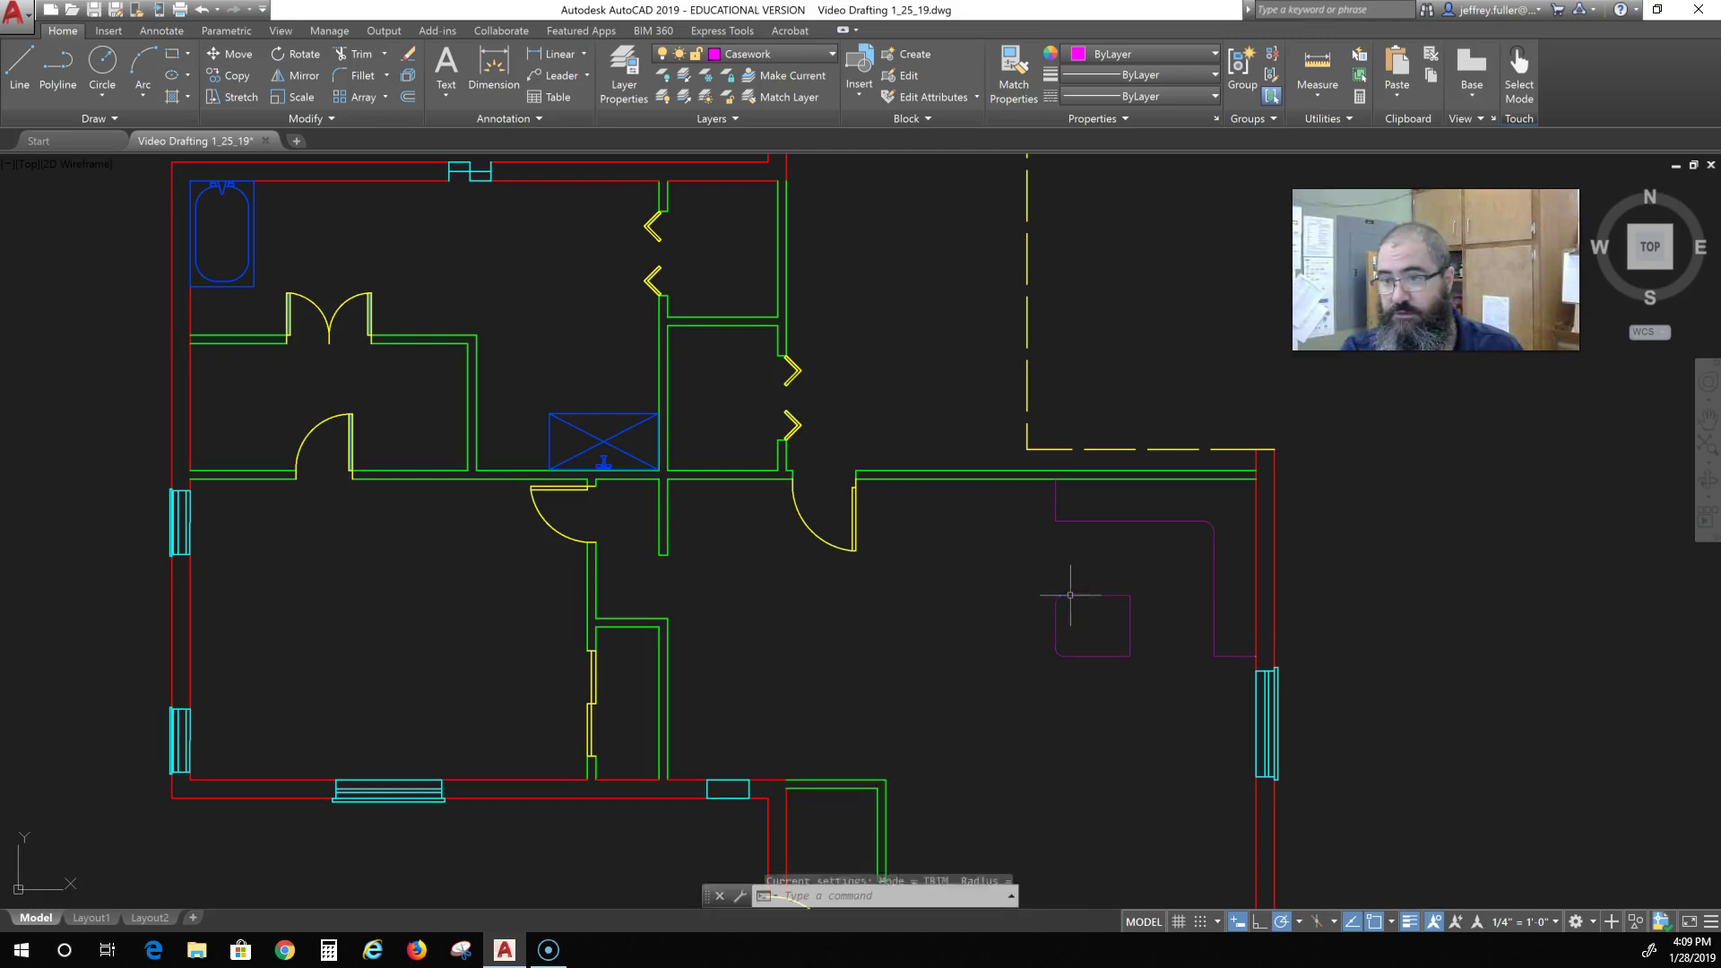
pyautogui.press('Return')
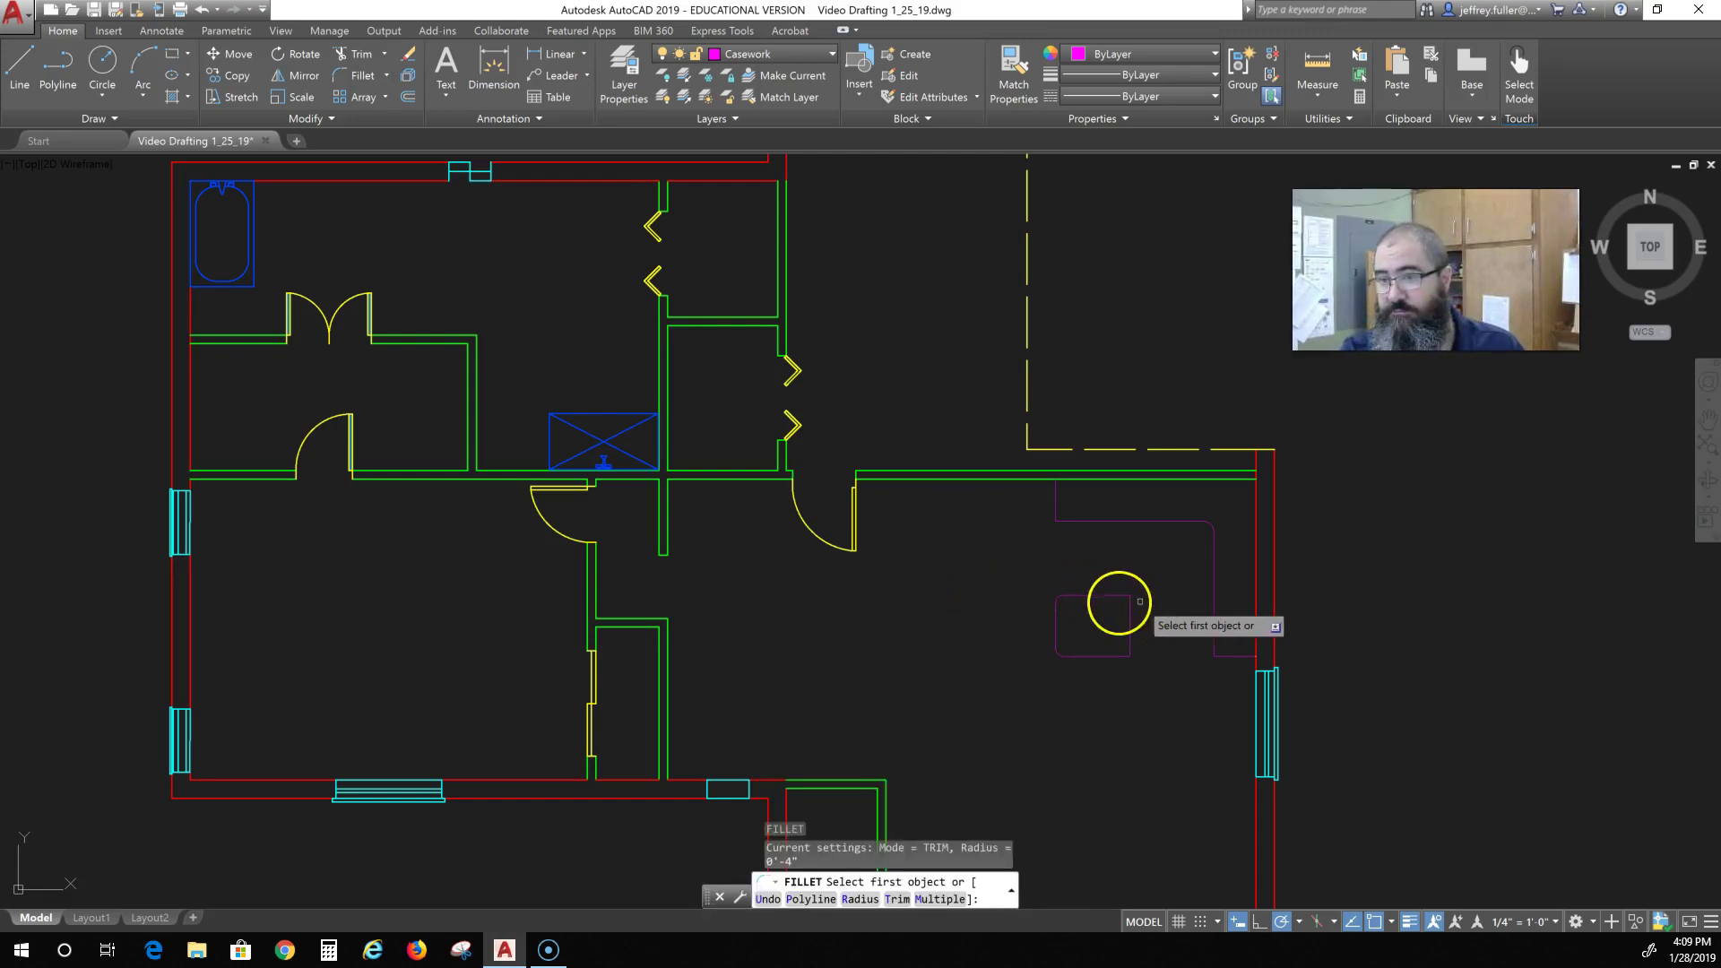
pyautogui.click(1109, 595)
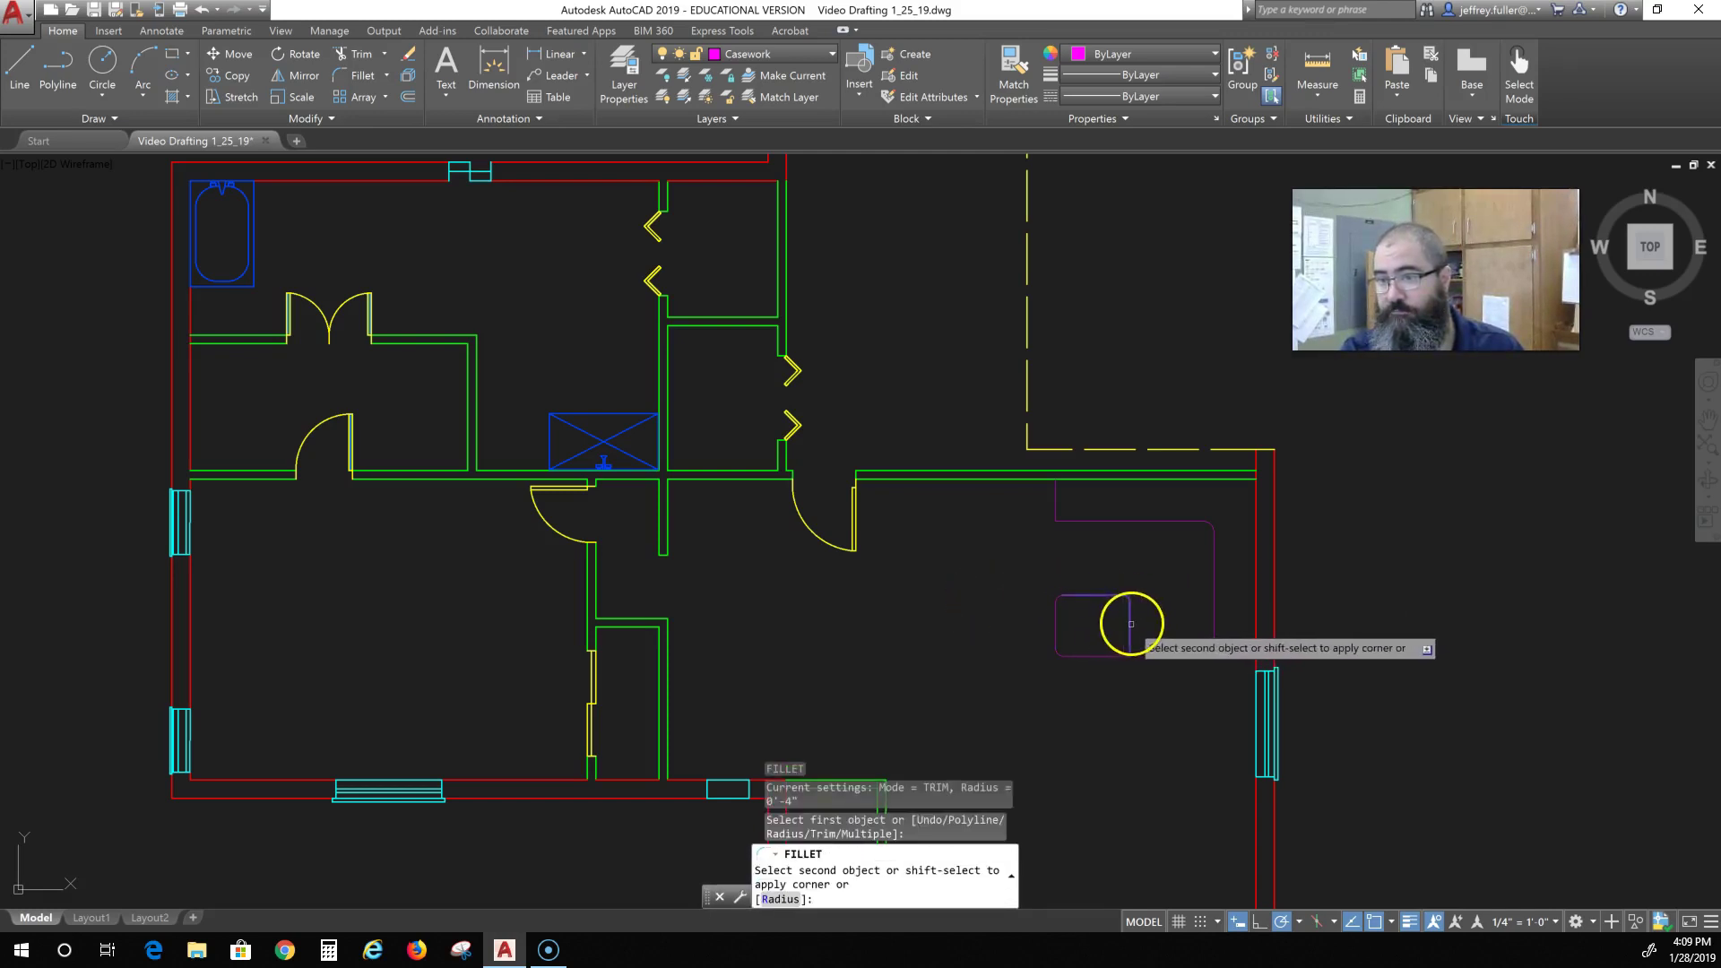
pyautogui.click(1131, 623)
pyautogui.press('Return')
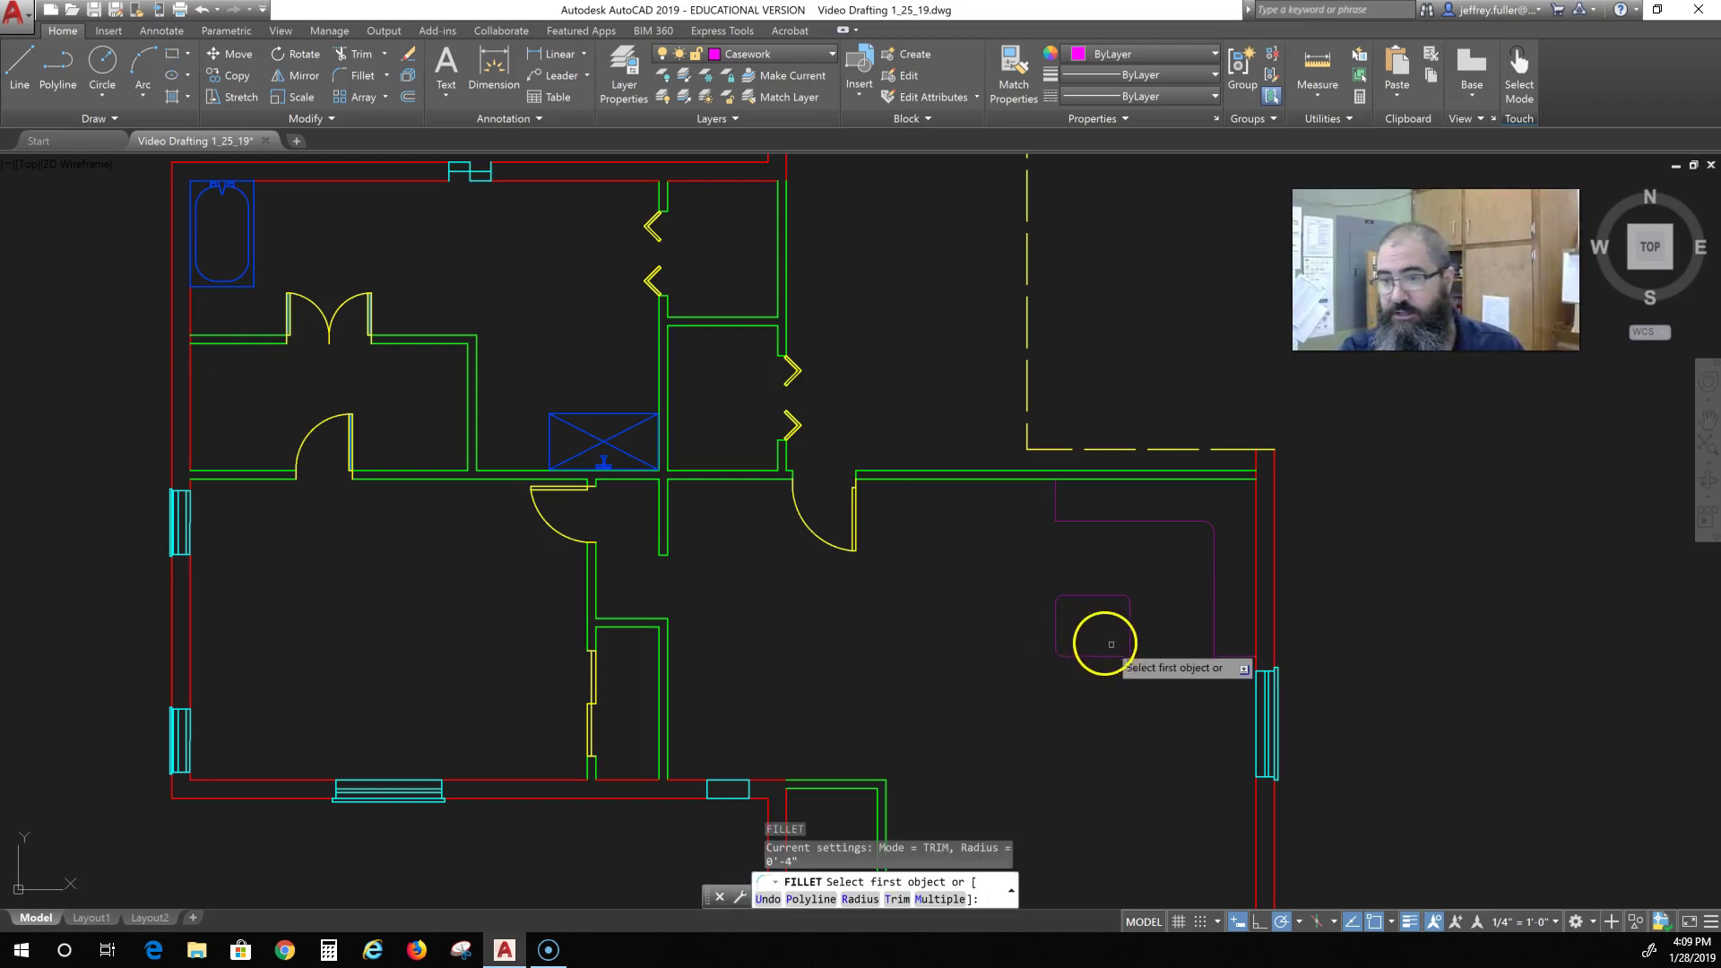
pyautogui.click(1114, 656)
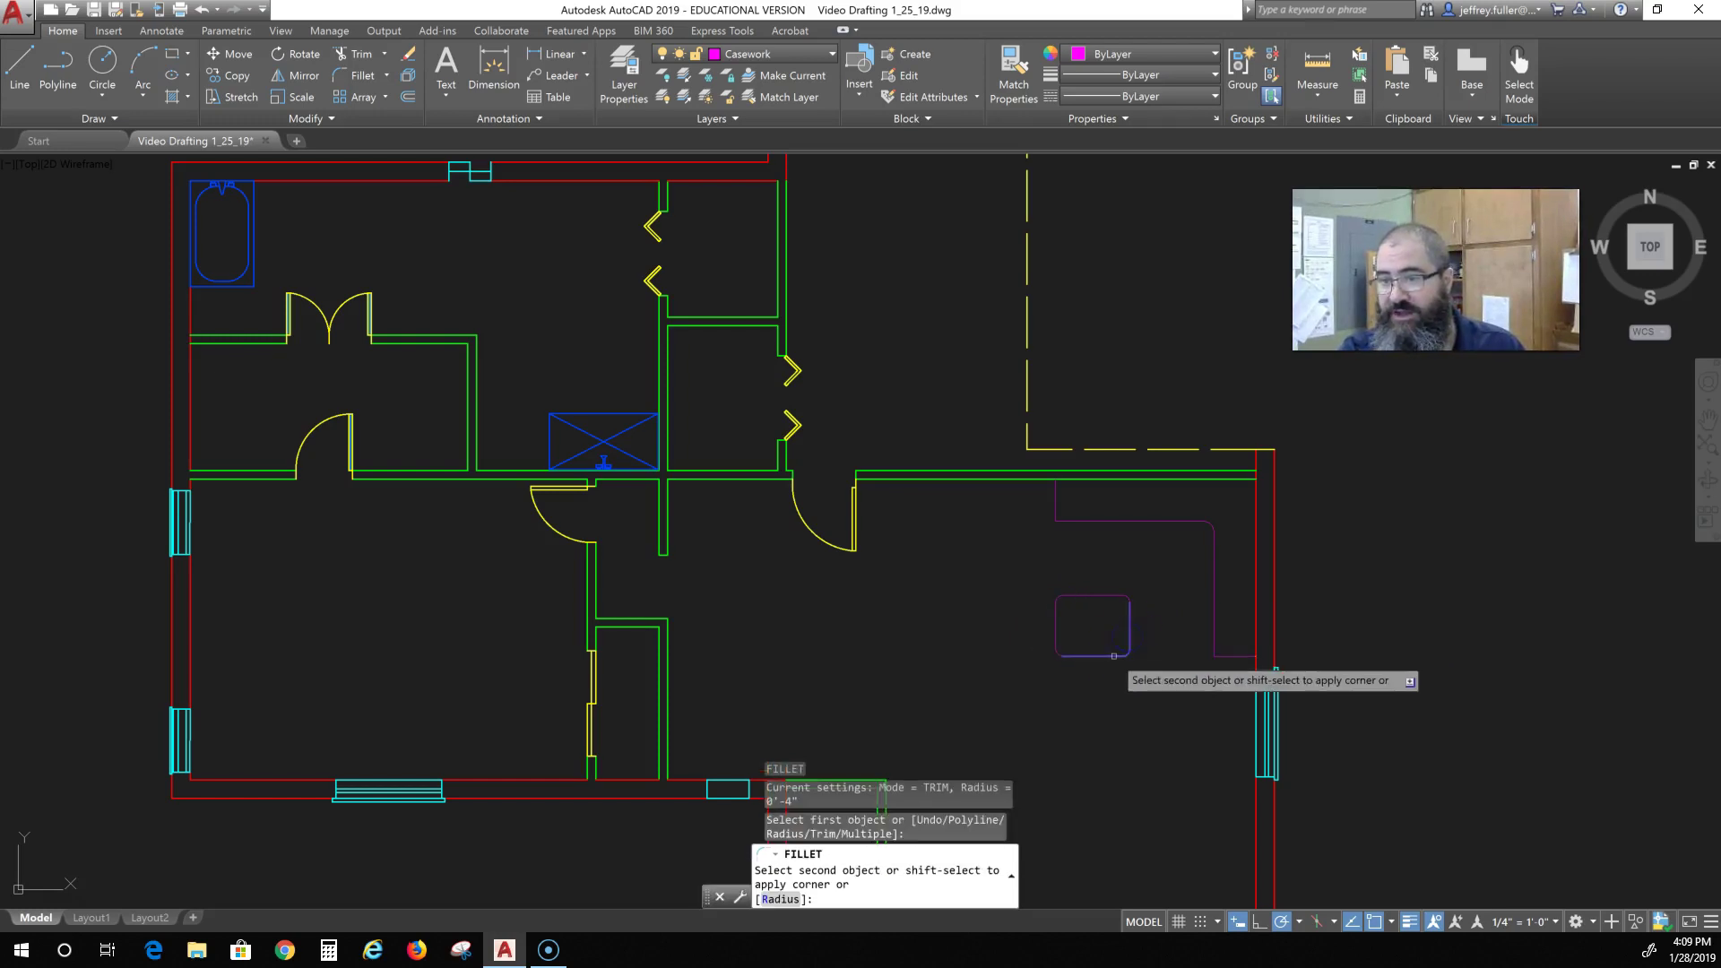
# Pick the right edge to round the island's bottom-right corner at 0'-4".
pyautogui.click(1128, 643)
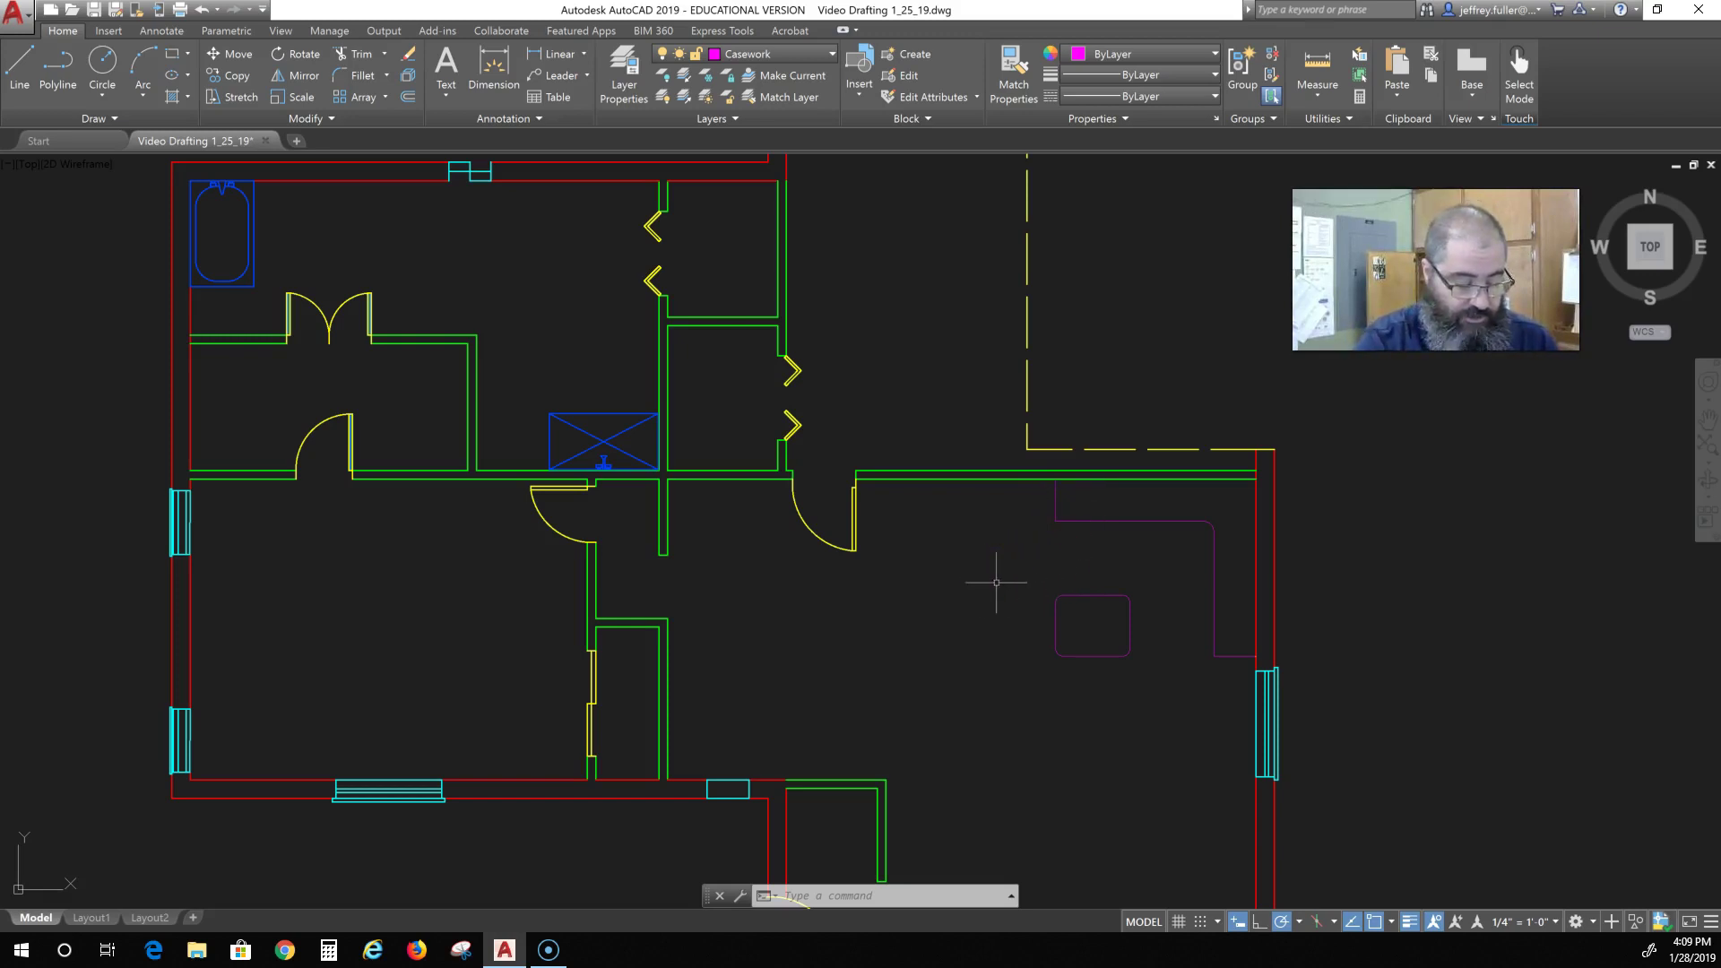
# Fillet the counter's end corner beside the window with a 2" radius.
pyautogui.write('filler')
pyautogui.press('BackSpace')
pyautogui.press('BackSpace')
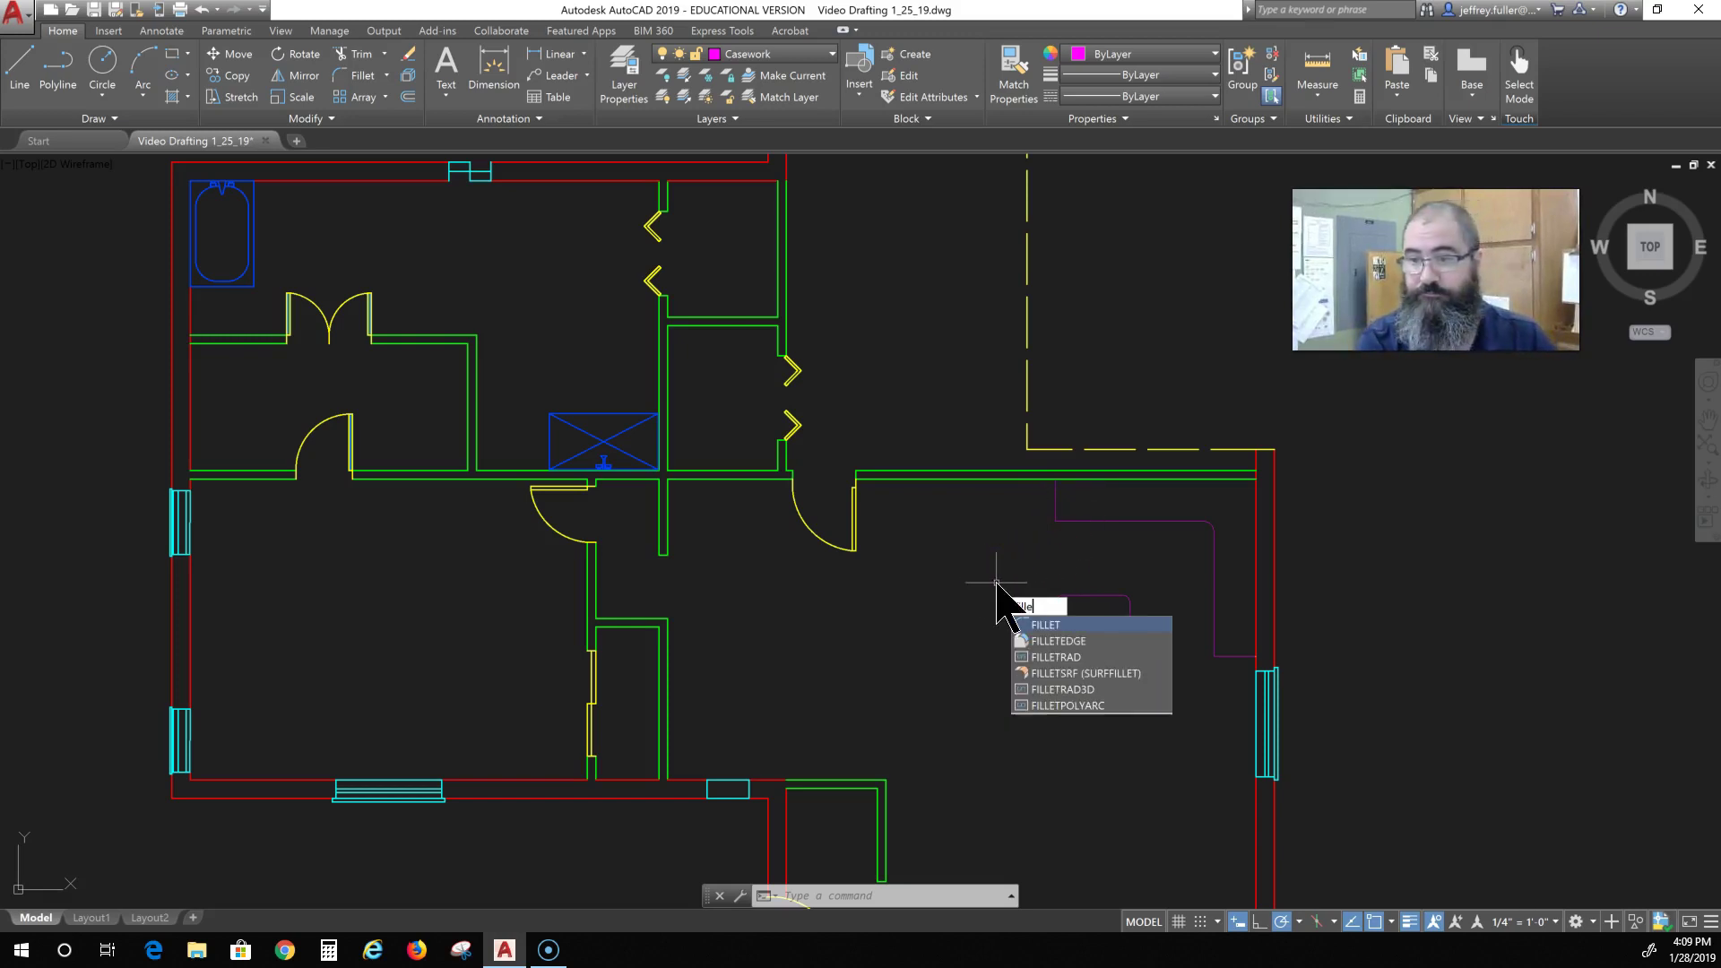
pyautogui.write('et')
pyautogui.press('Return')
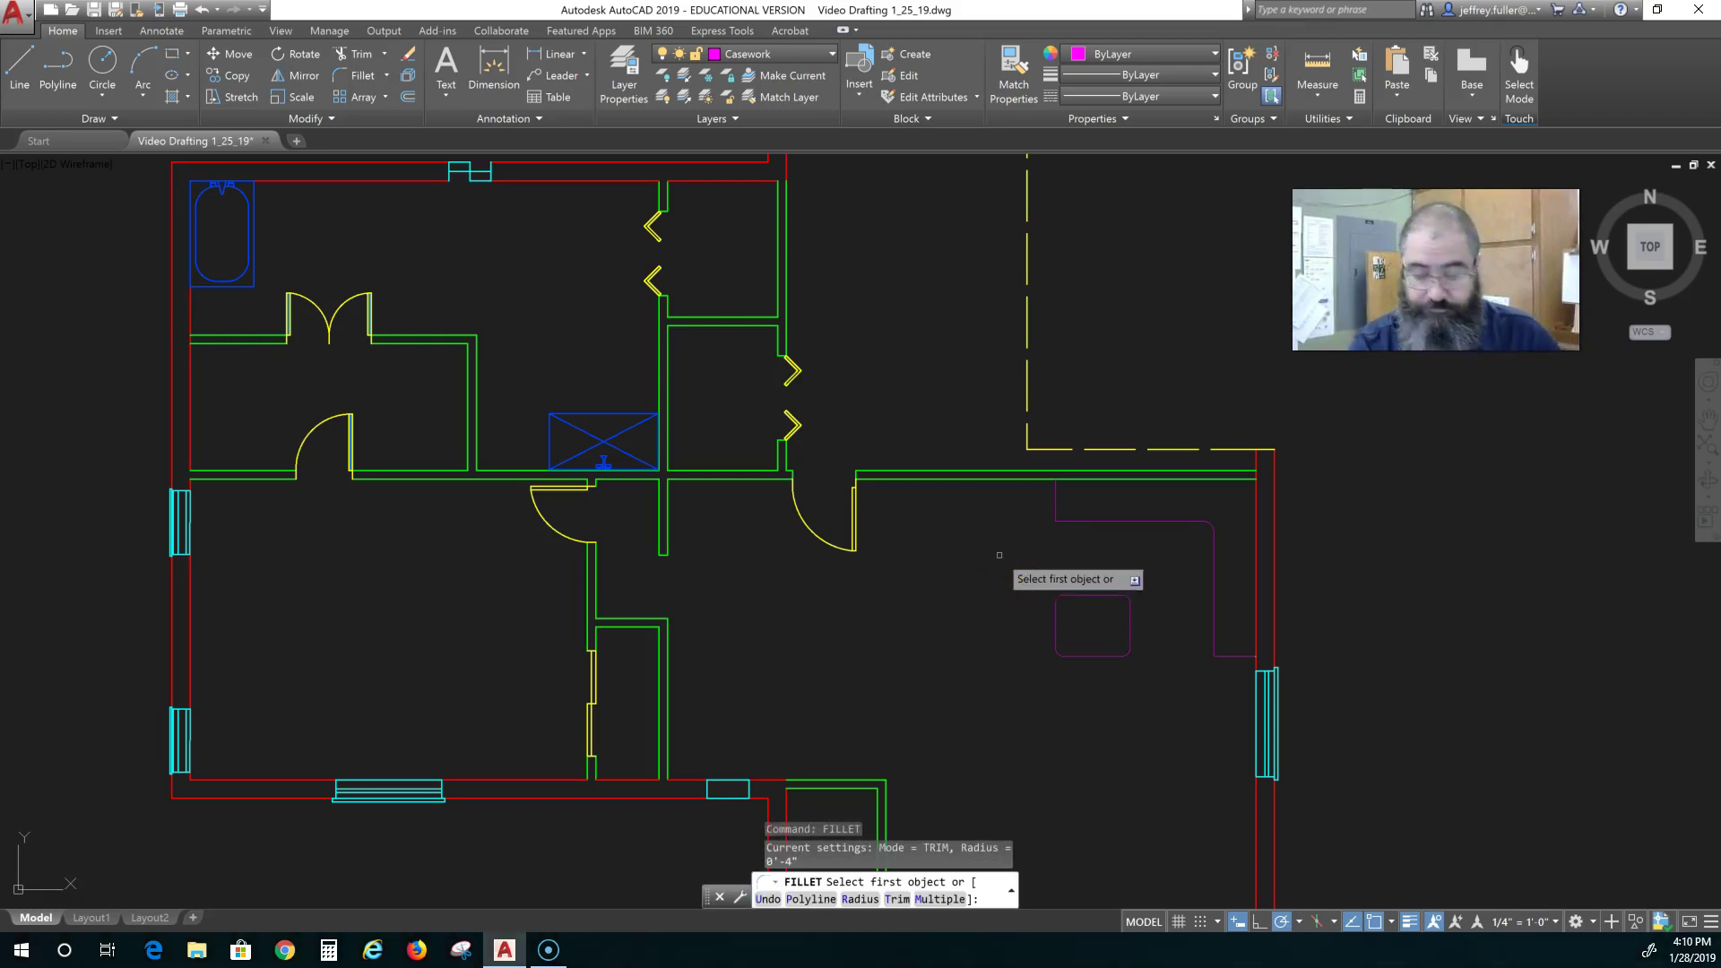
pyautogui.write('r')
pyautogui.press('Return')
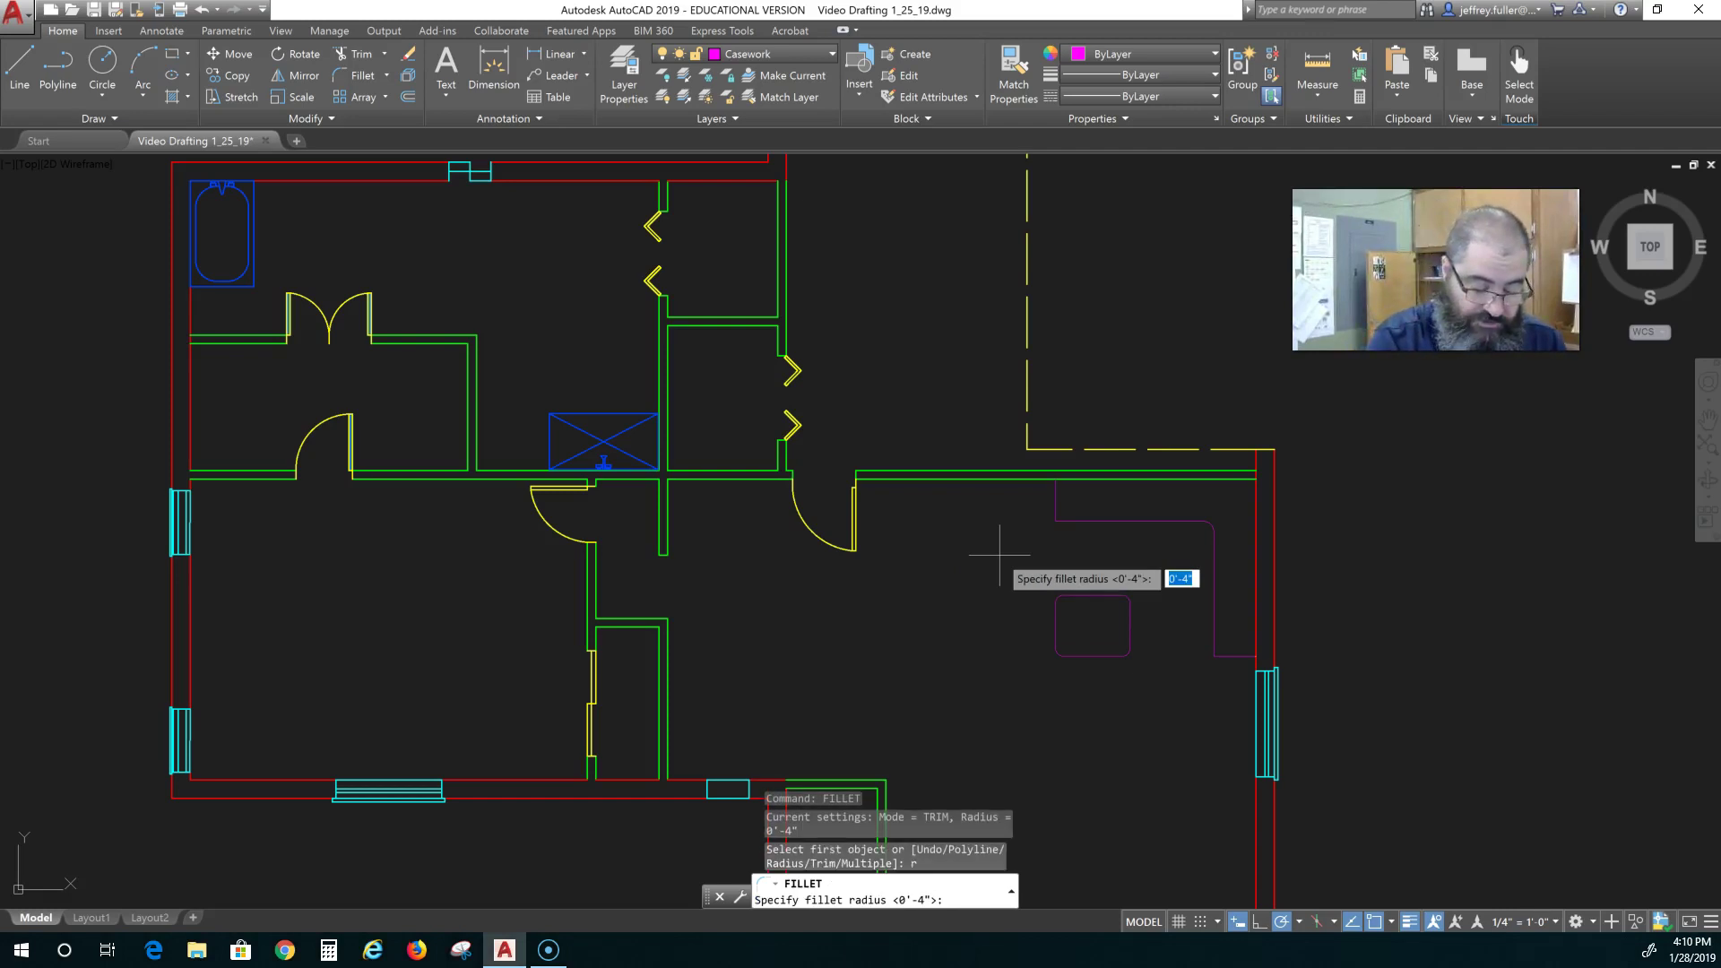
pyautogui.write('2"')
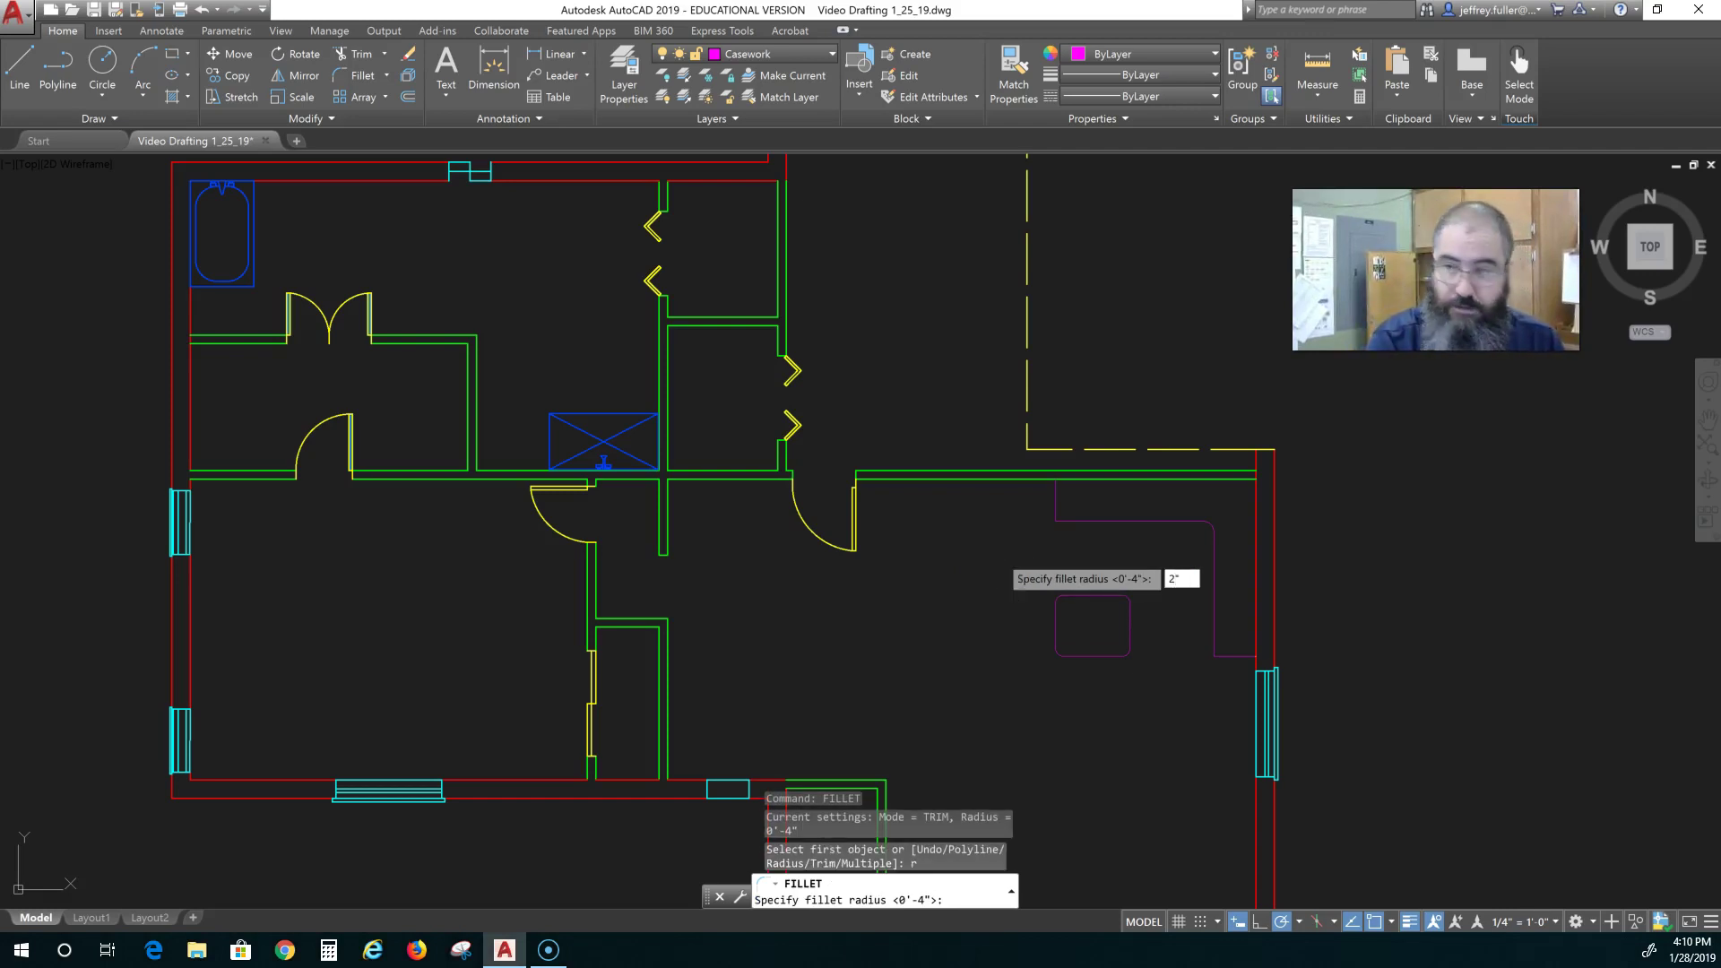
pyautogui.press('Return')
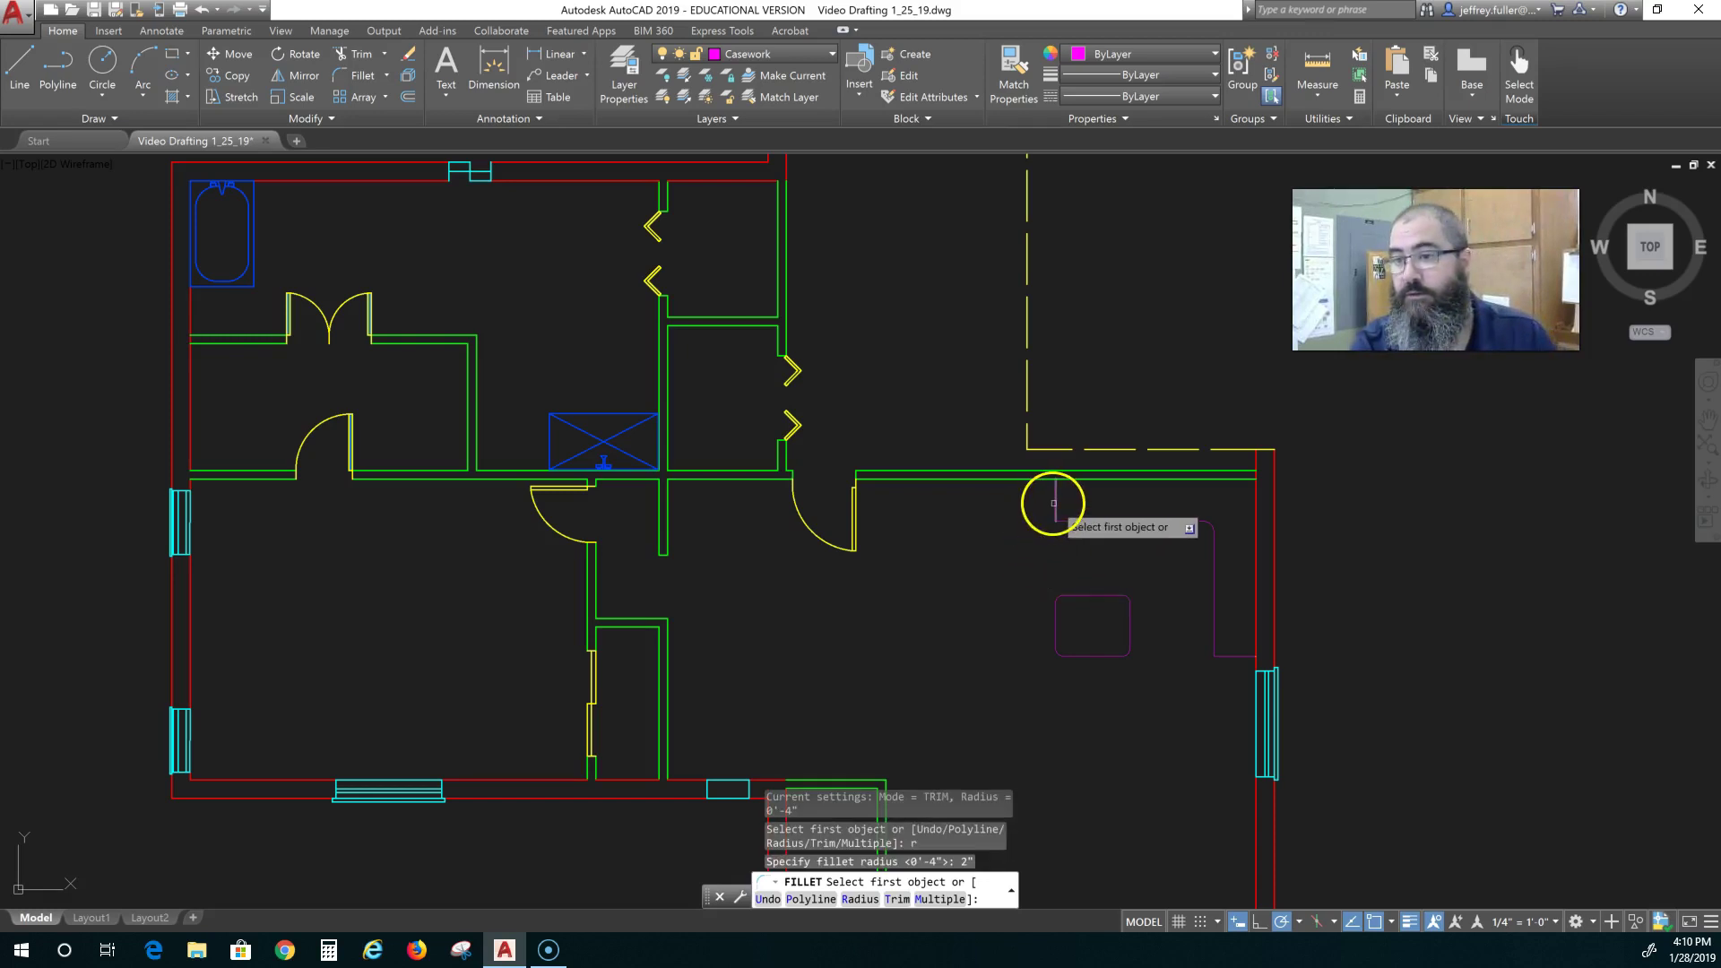
pyautogui.click(1064, 522)
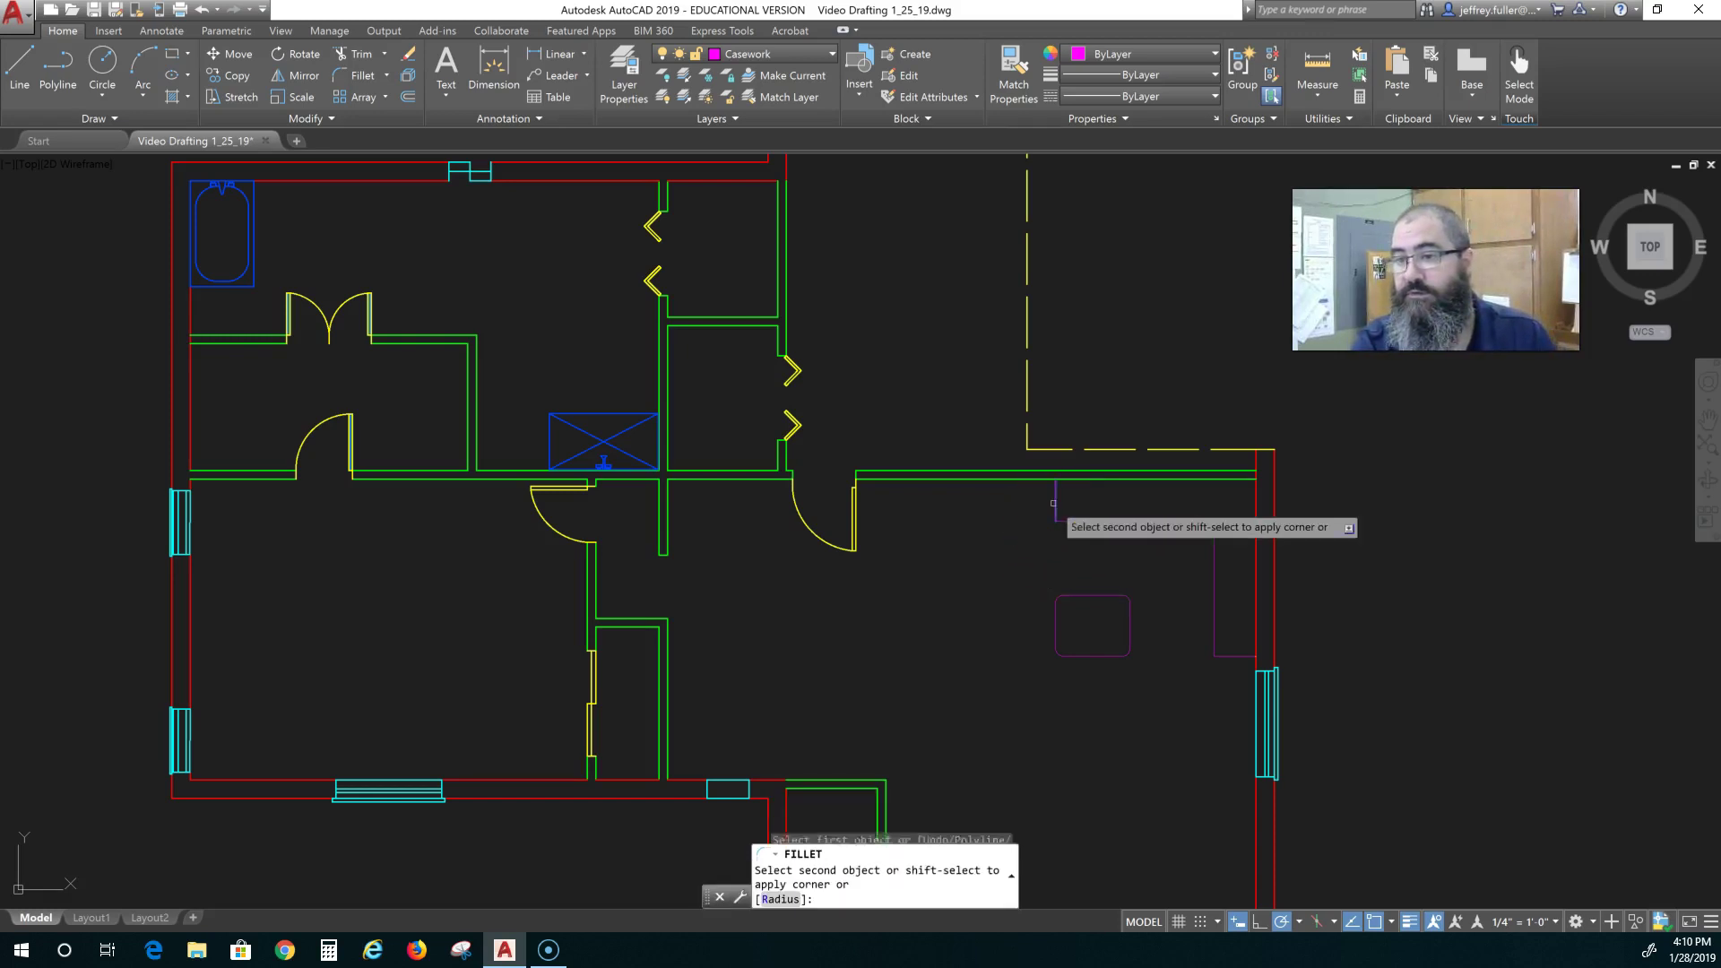
pyautogui.click(1226, 656)
pyautogui.click(1215, 641)
pyautogui.press('Escape')
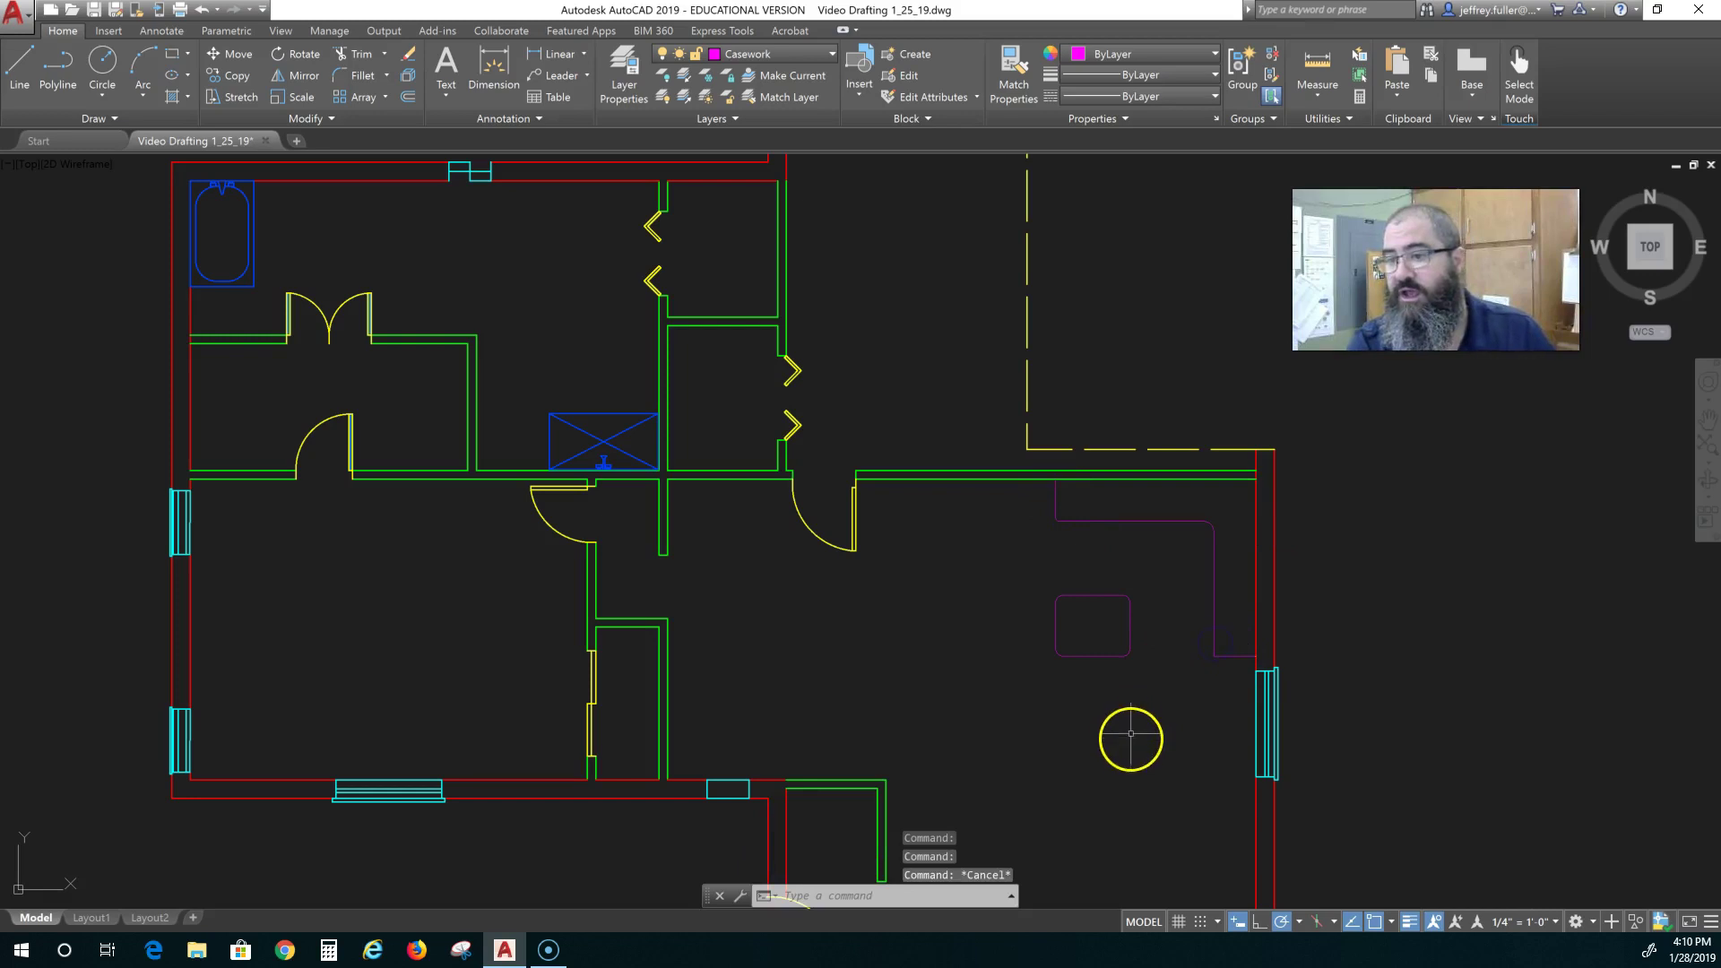
# Retry a 2" fillet on another counter line, then cancel it.
pyautogui.press('Return')
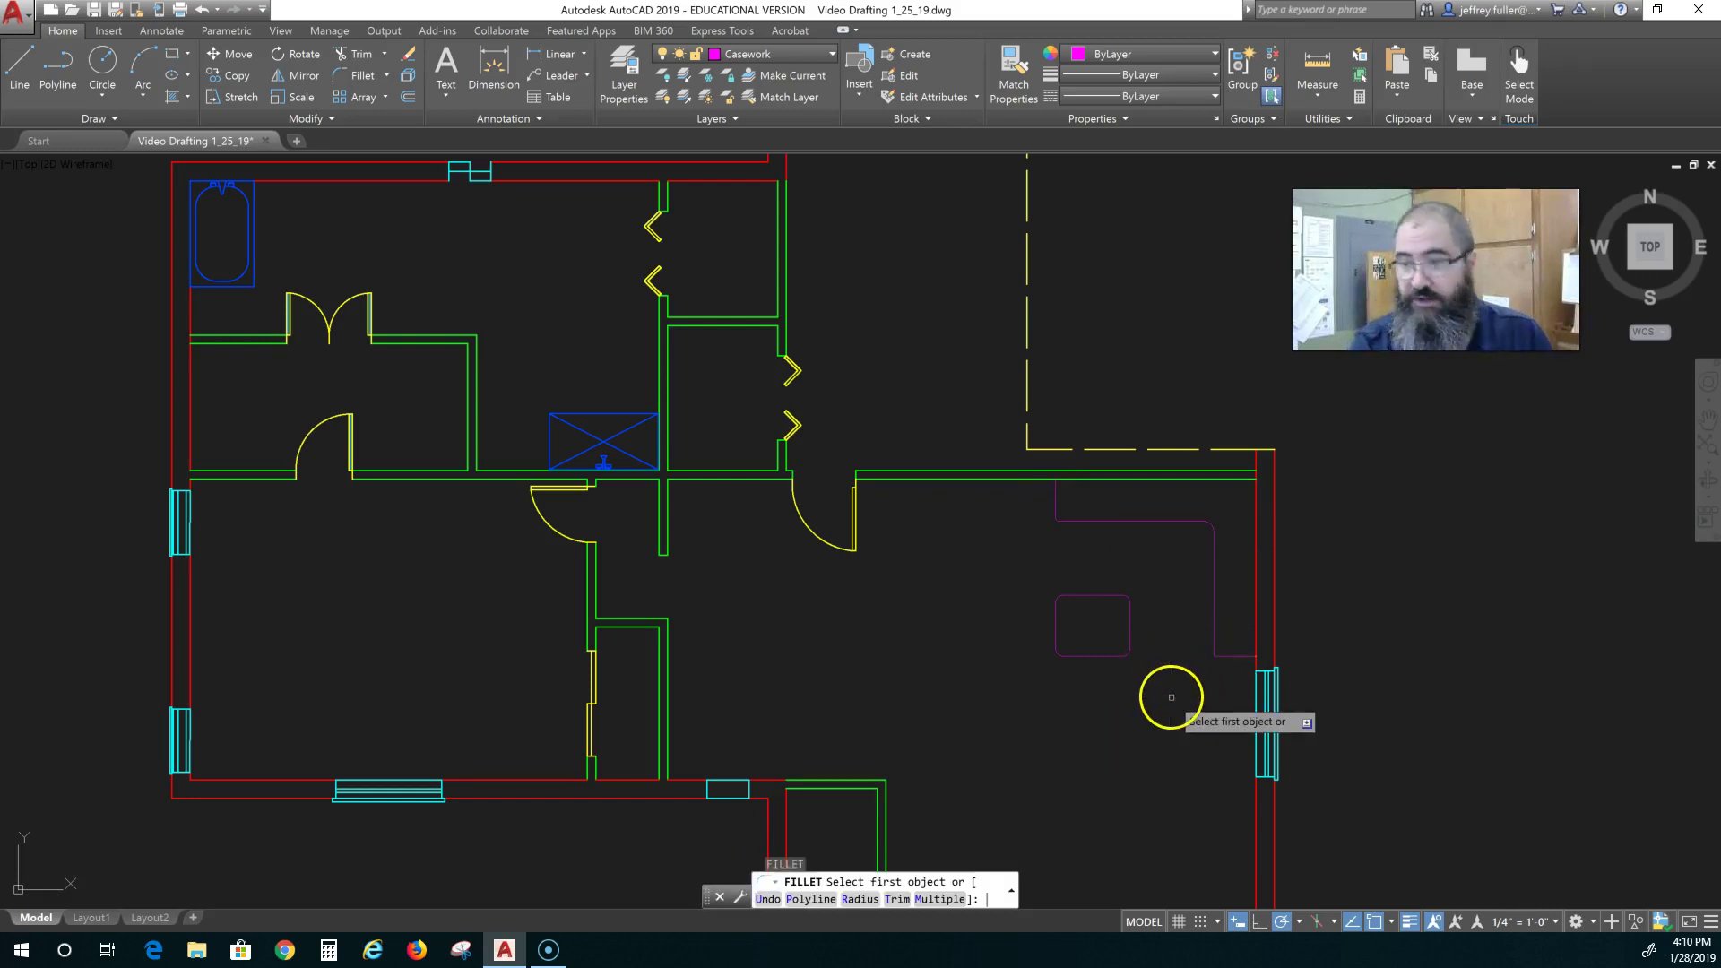
pyautogui.click(1241, 655)
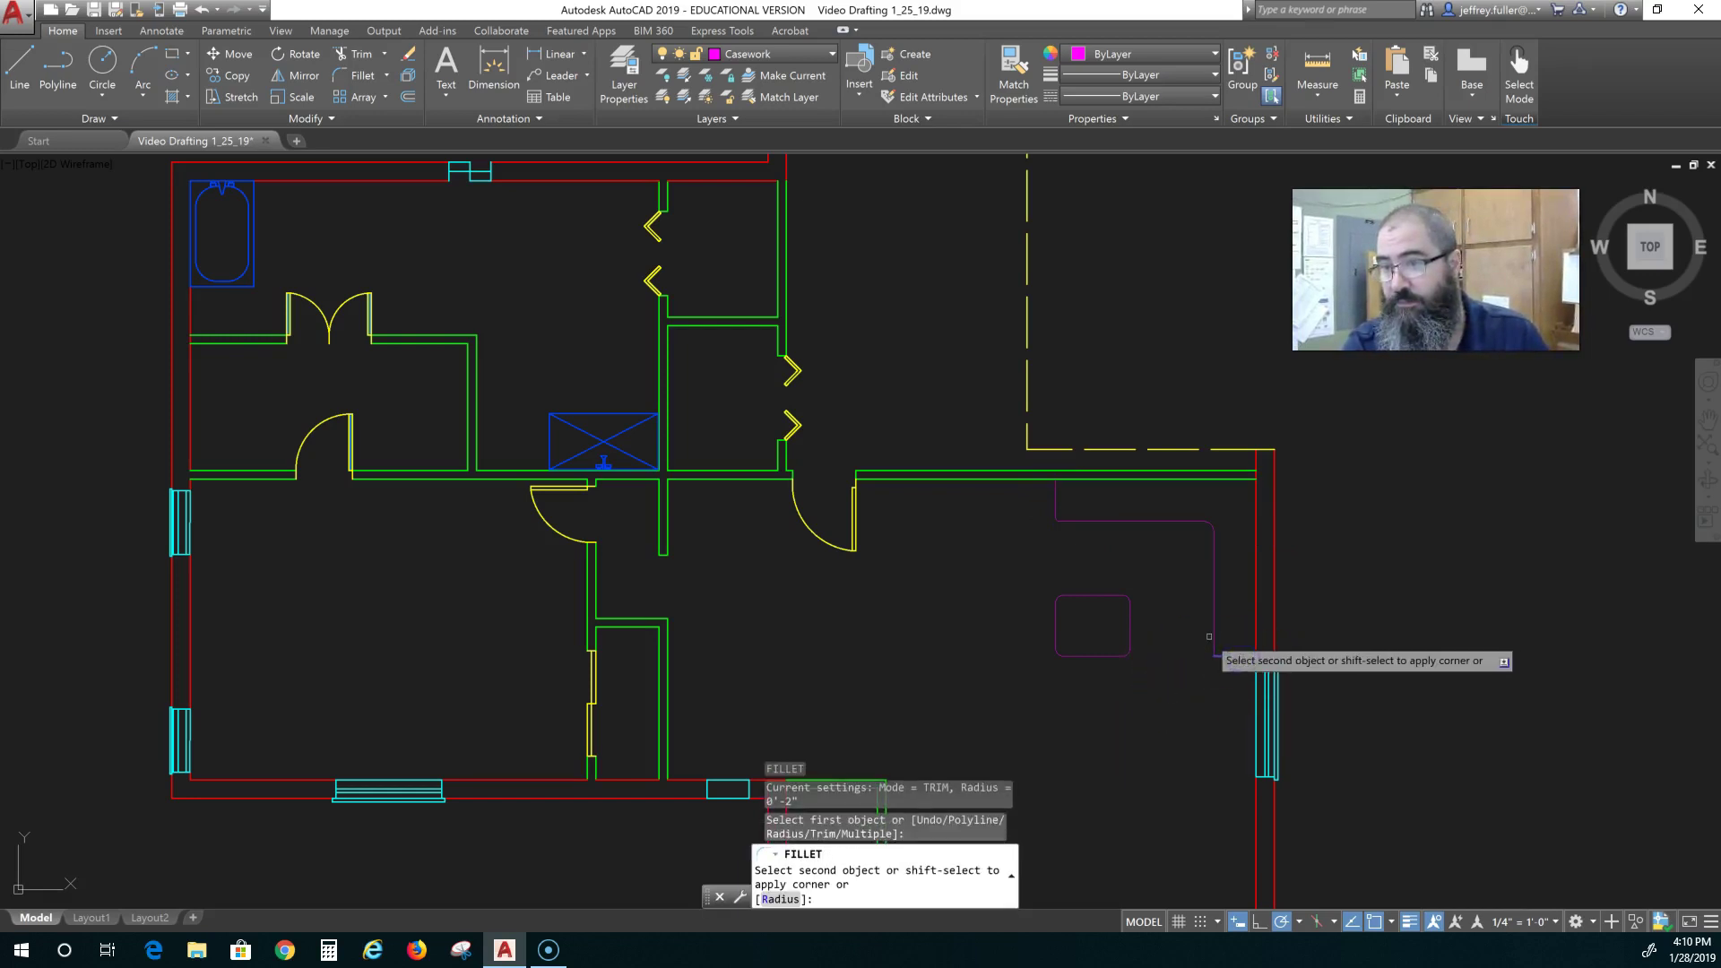
pyautogui.press('Escape')
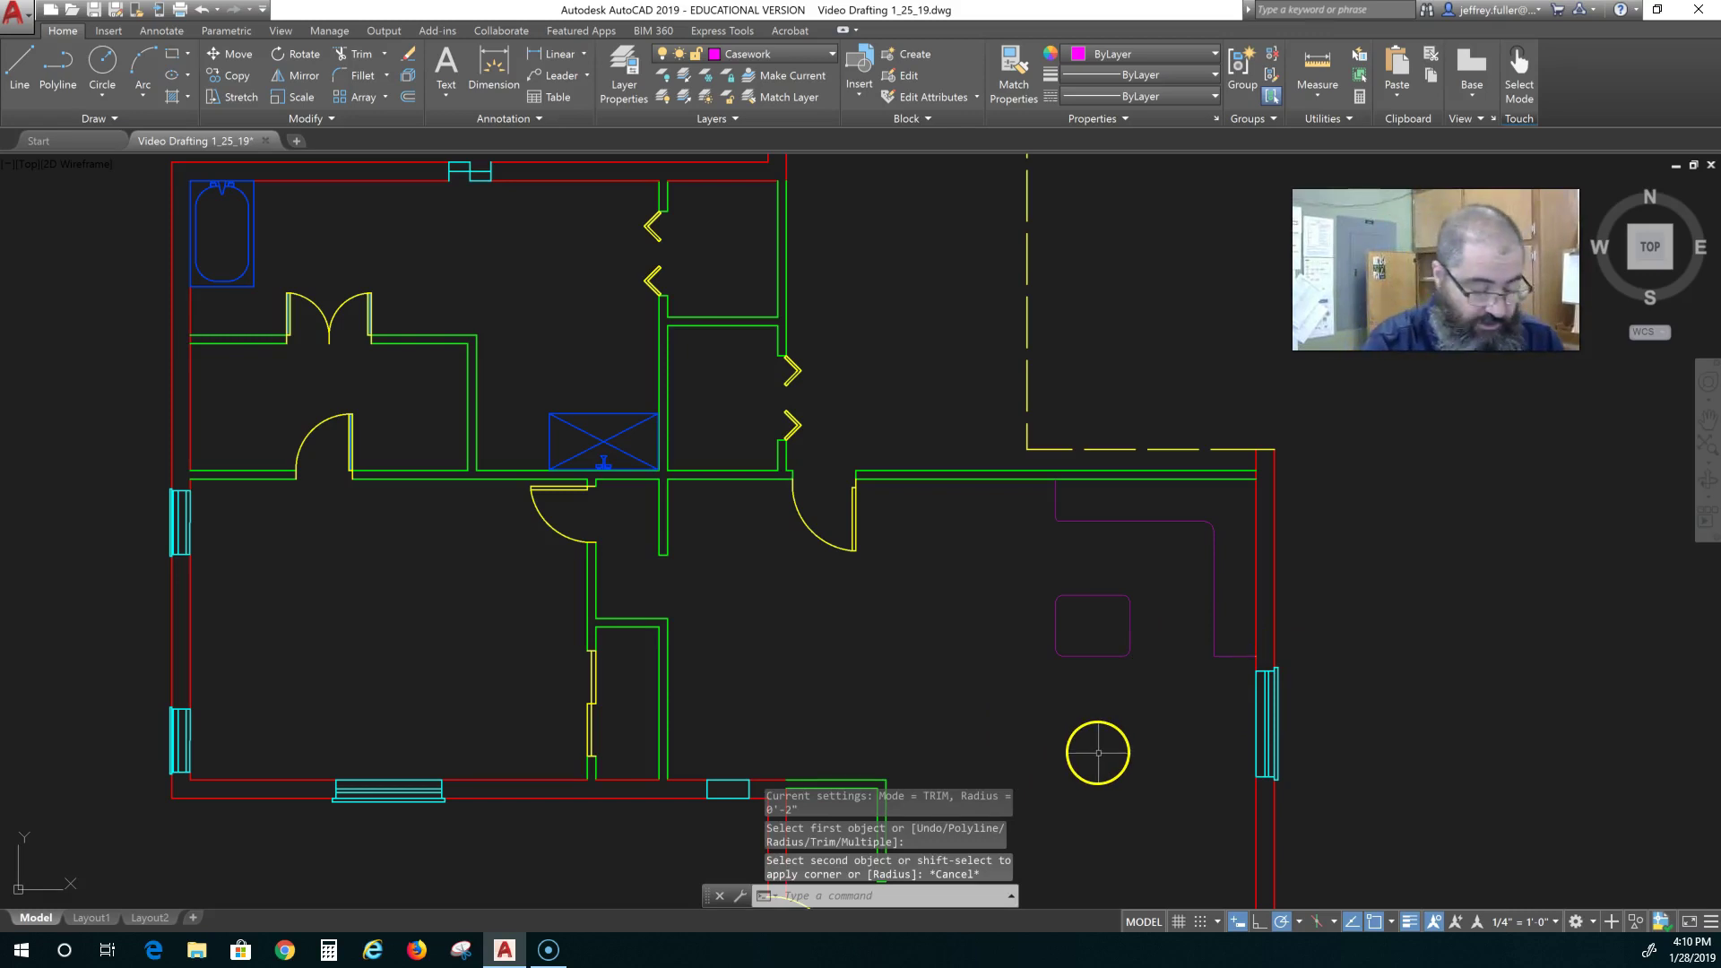
pyautogui.write('fillet')
pyautogui.press('Return')
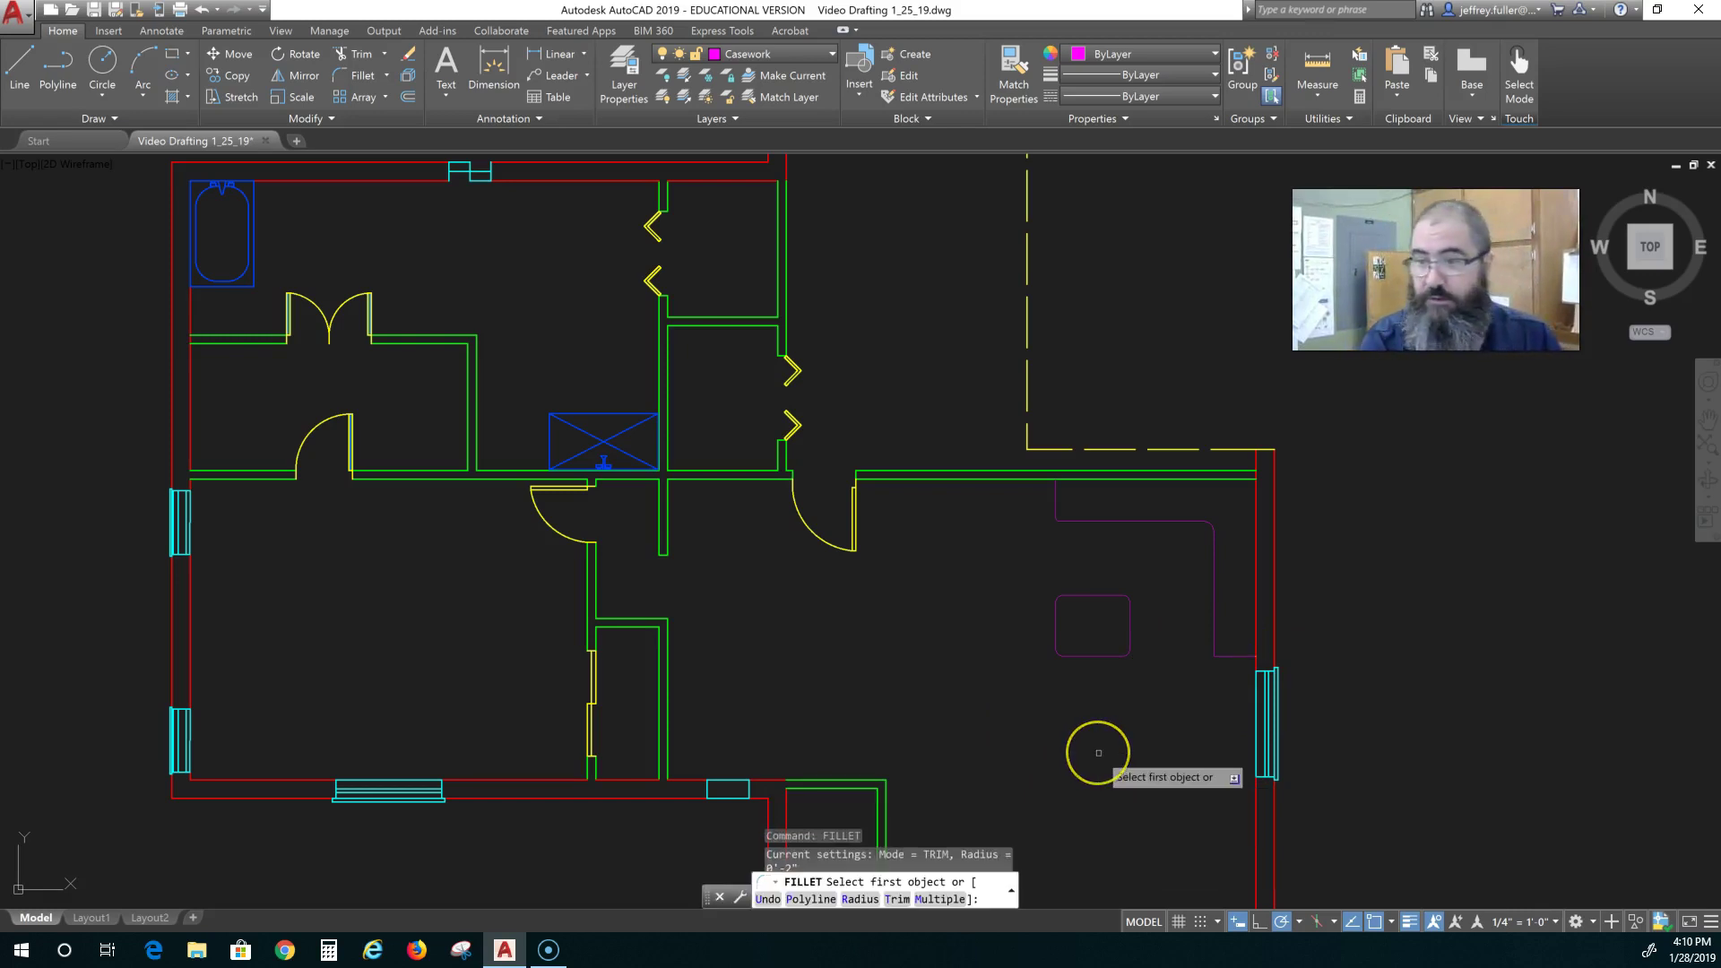
pyautogui.write('r')
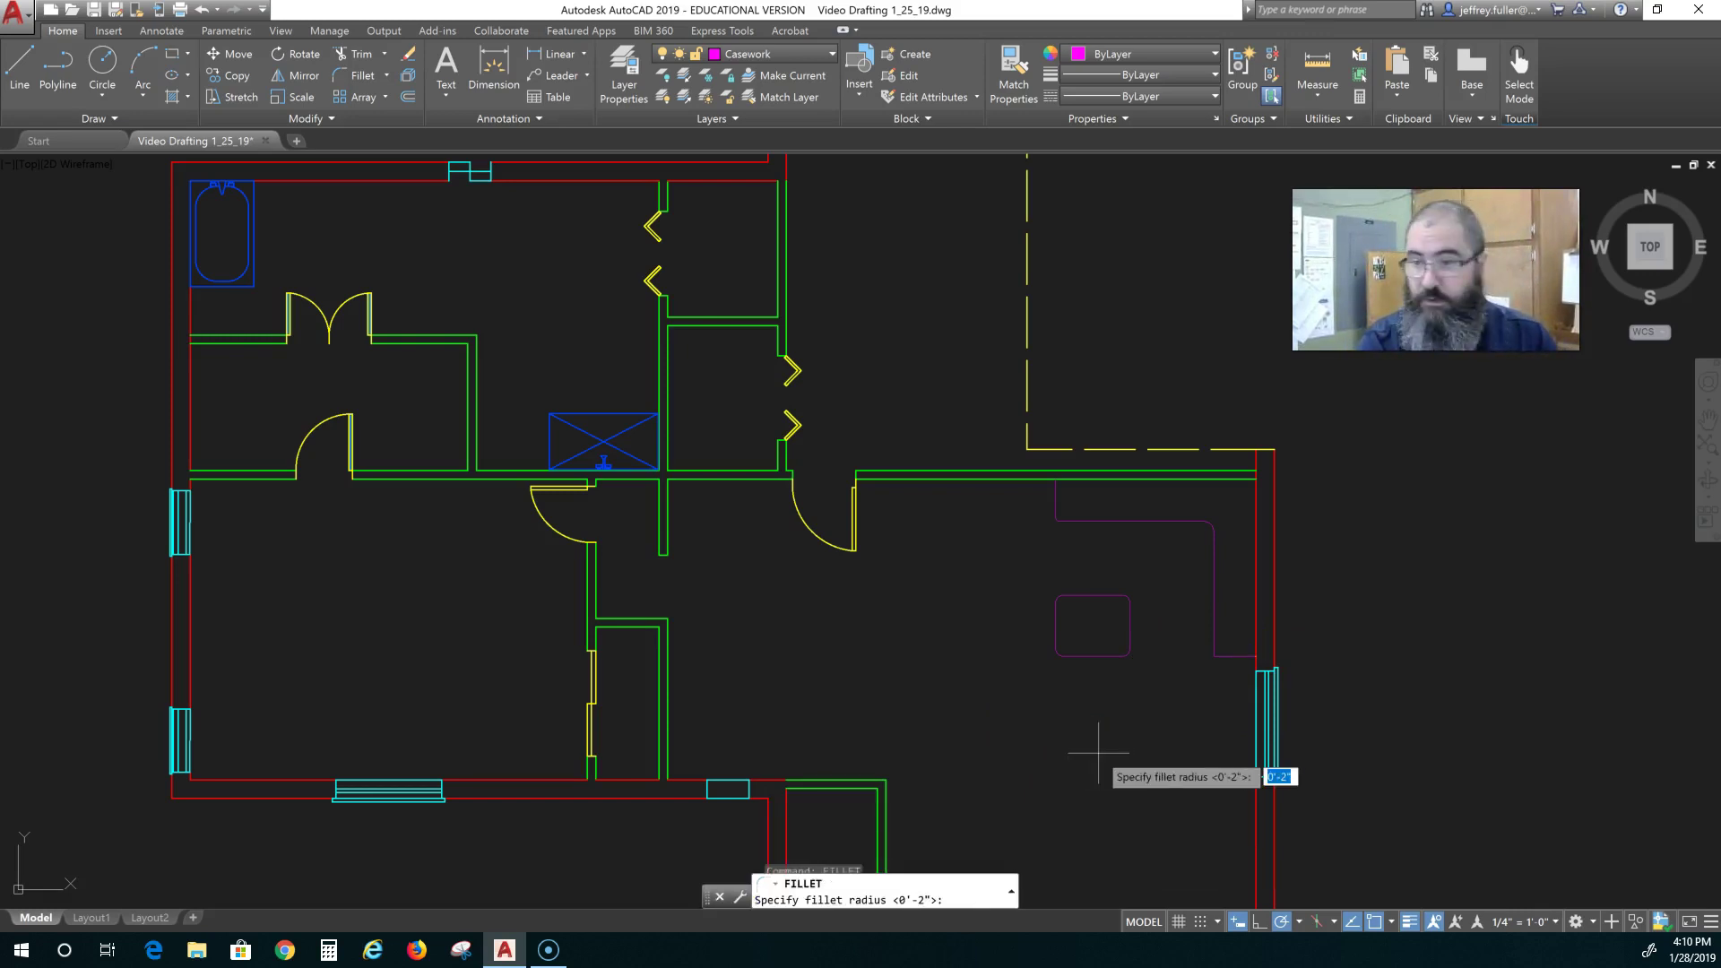
pyautogui.press('Return')
pyautogui.press('Return')
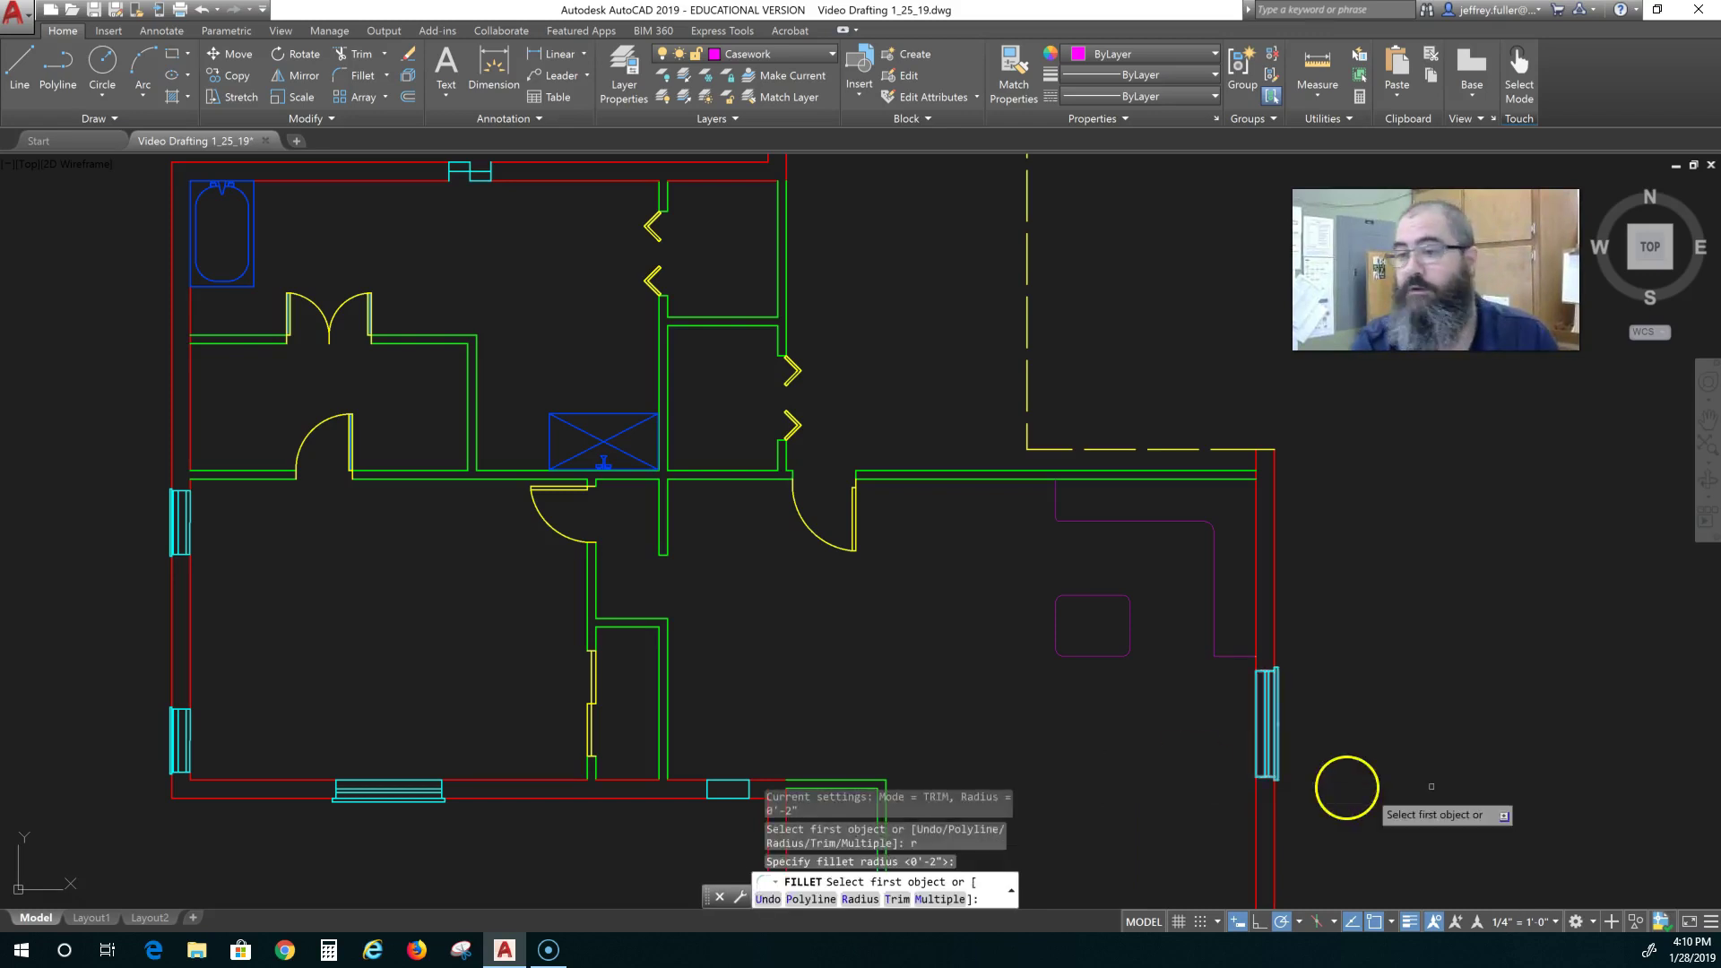
pyautogui.click(1246, 658)
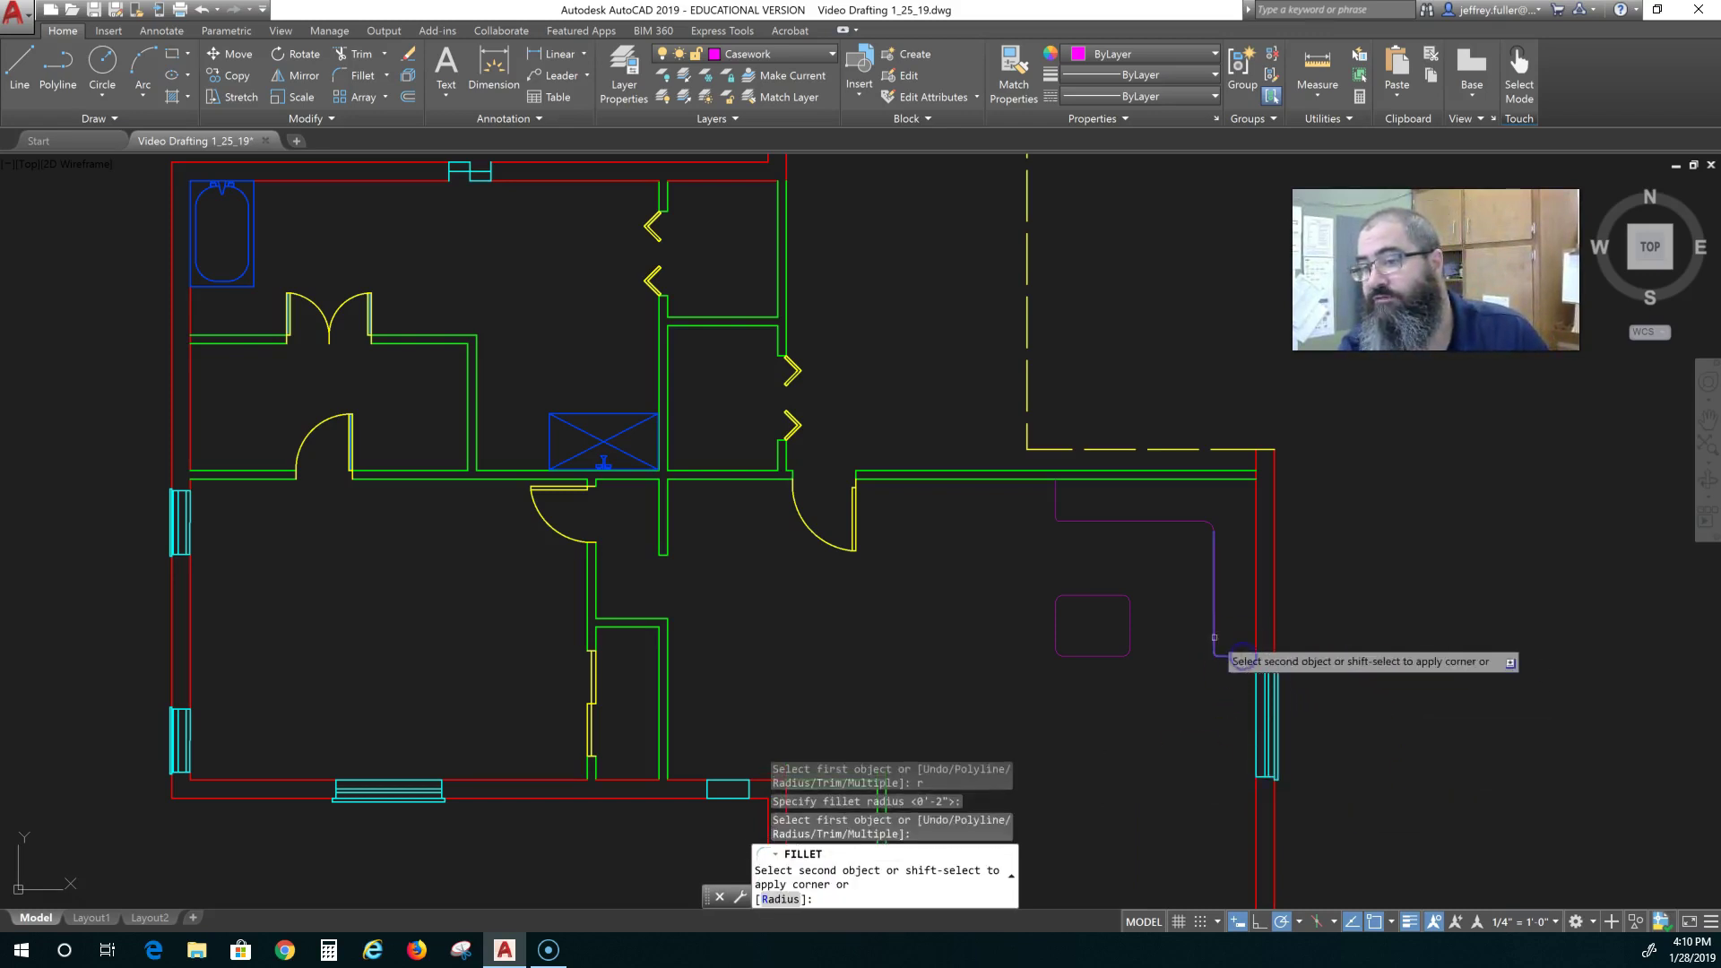
pyautogui.press('Escape')
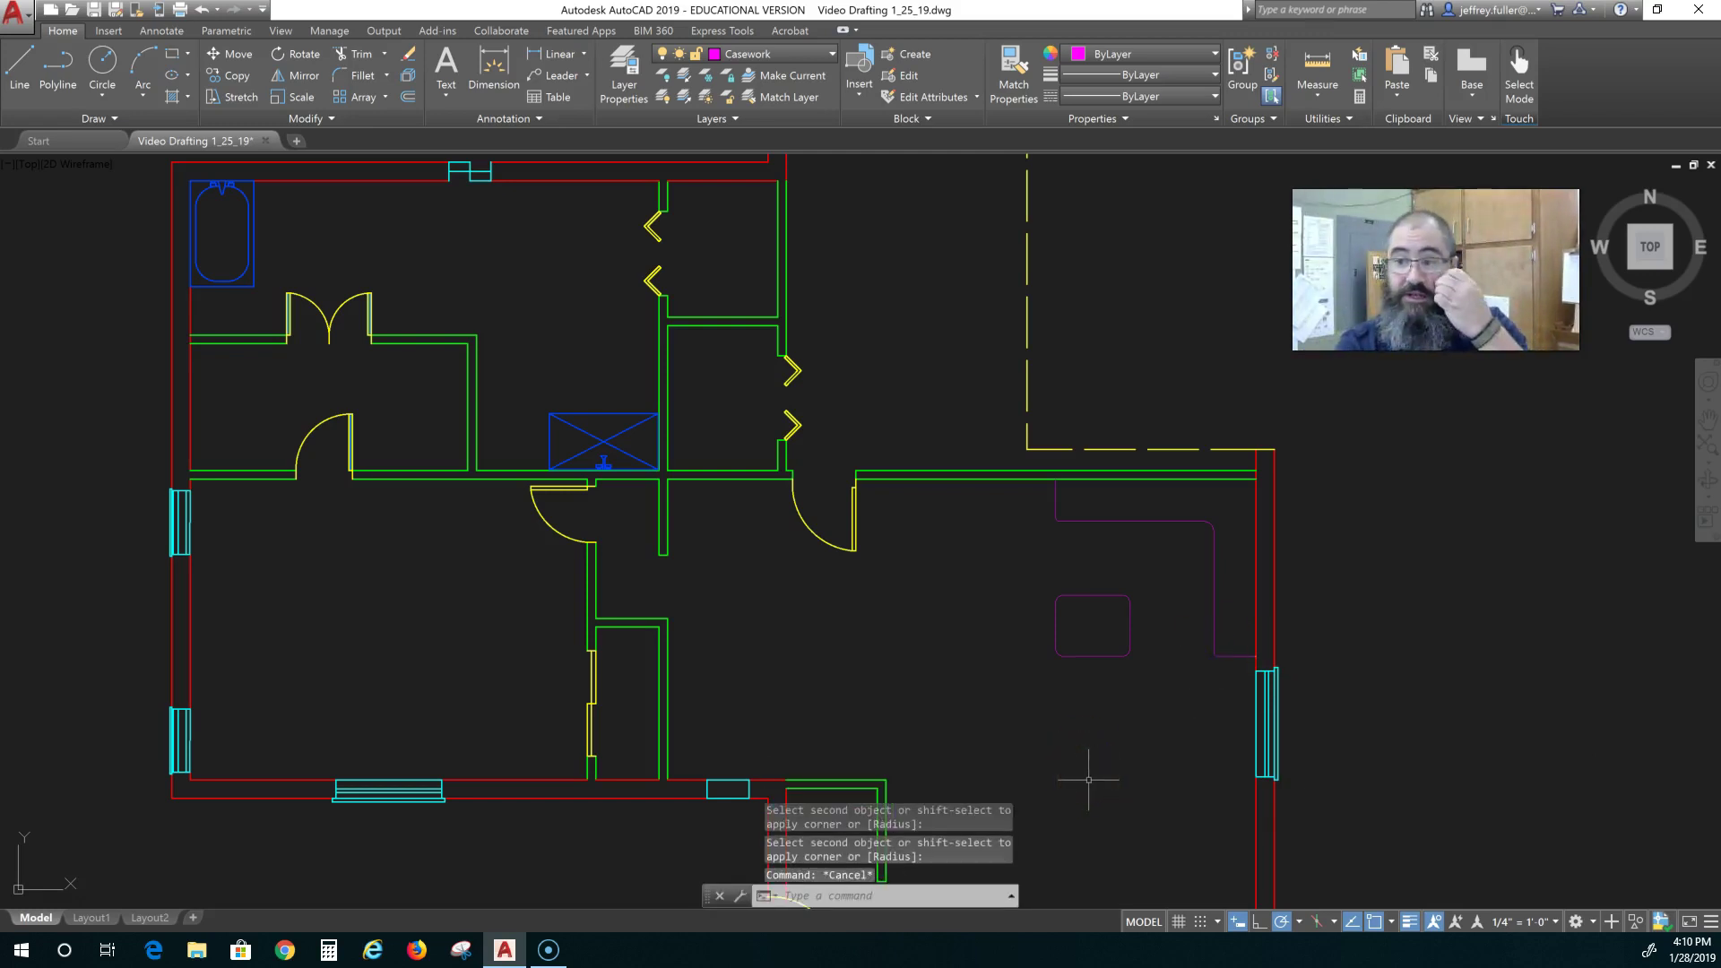
# Pan and zoom out until the whole house floor plan is visible.
pyautogui.moveTo(1038, 768)
pyautogui.mouseDown(button='middle')
pyautogui.moveTo(1030, 743)
pyautogui.moveTo(875, 683)
pyautogui.mouseUp(button='middle')
pyautogui.scroll(-3, 863, 675)
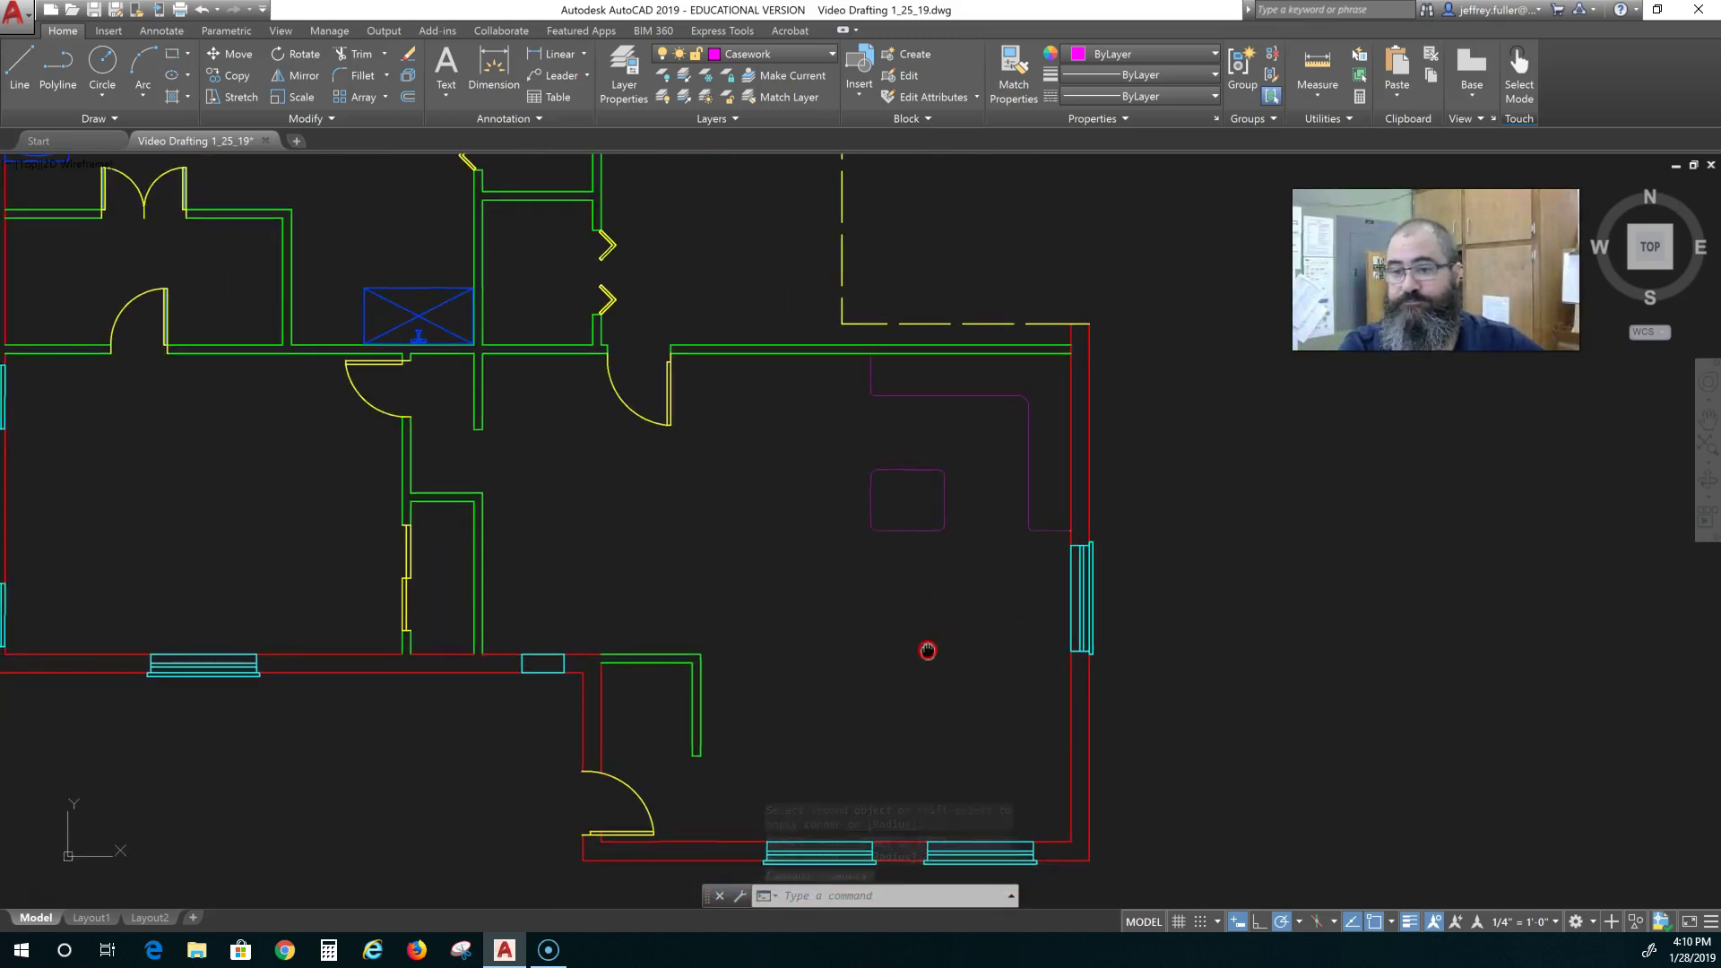
pyautogui.moveTo(796, 559); pyautogui.dragTo(897, 787, button='middle')
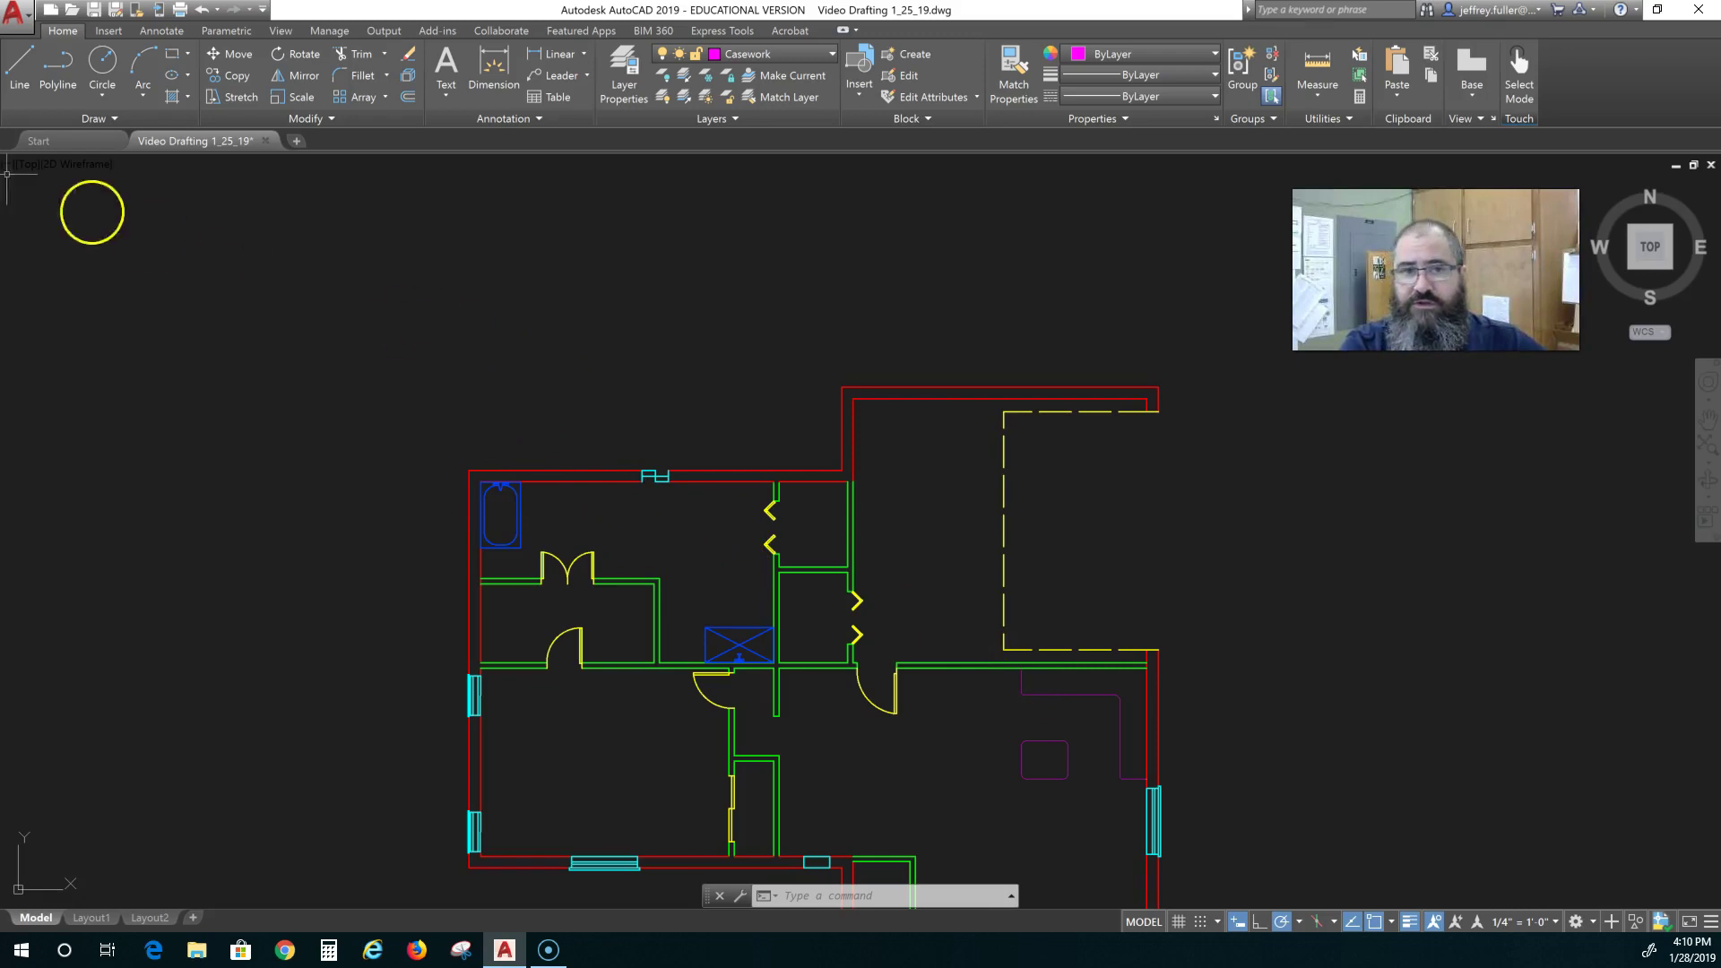
# Restart the line after a wrong start and bring the tub and bathroom wall into view.
pyautogui.click(20, 62)
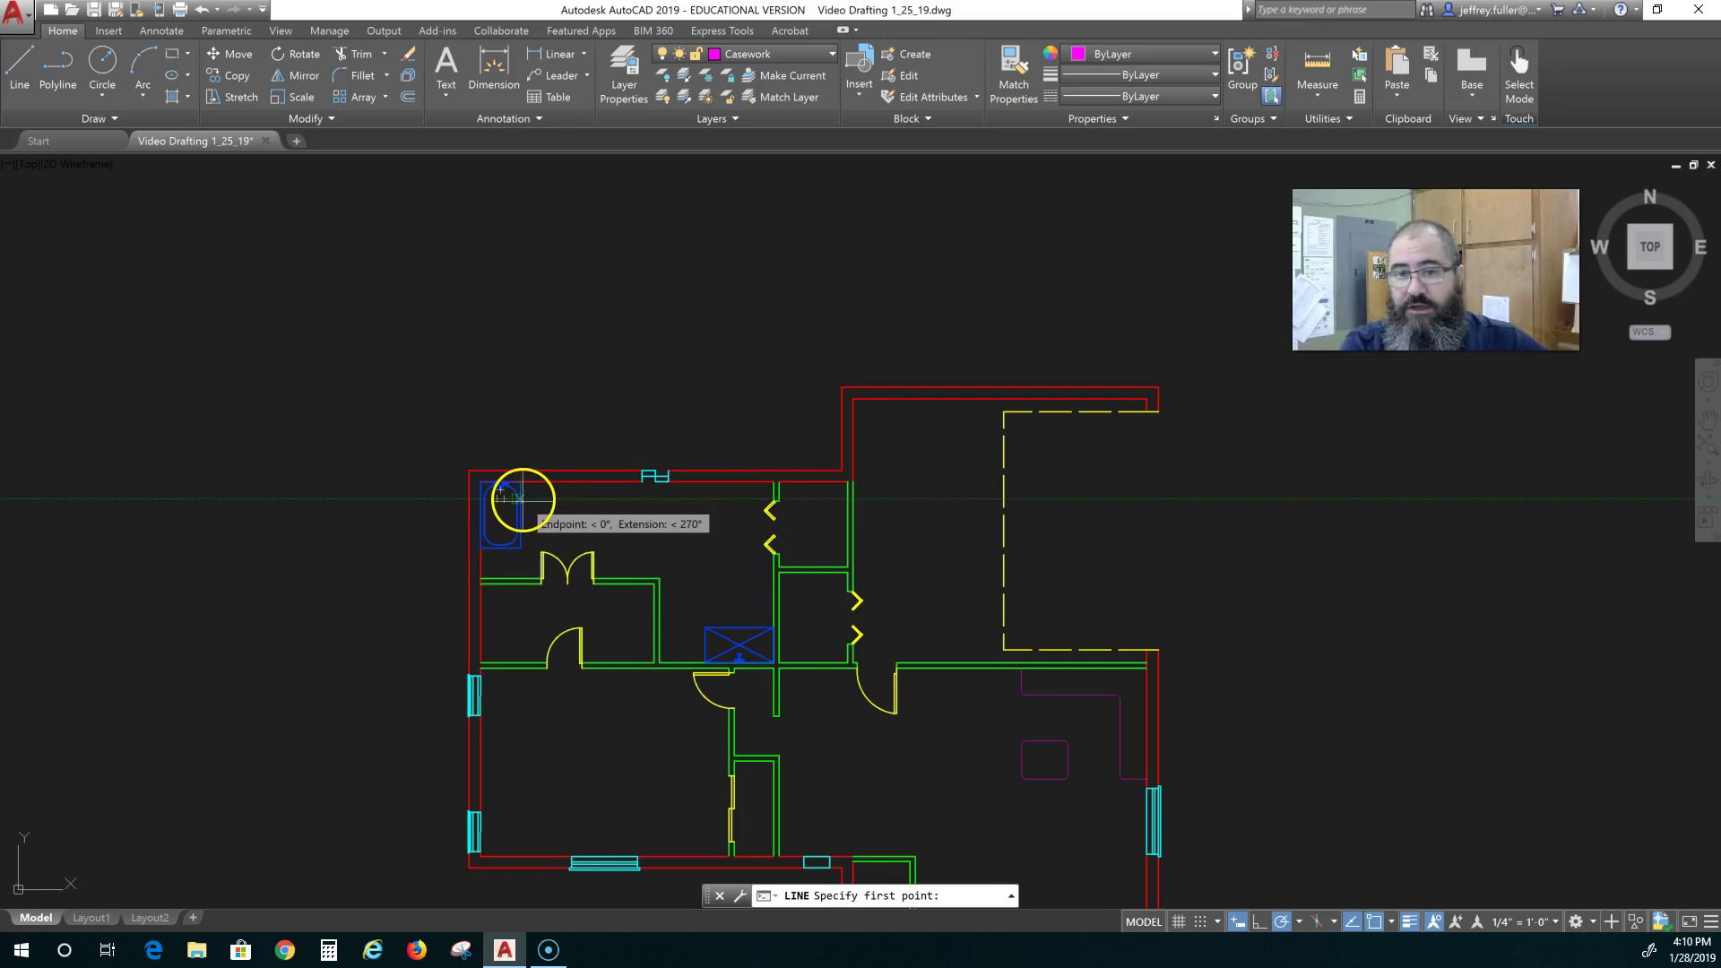
pyautogui.write('2')
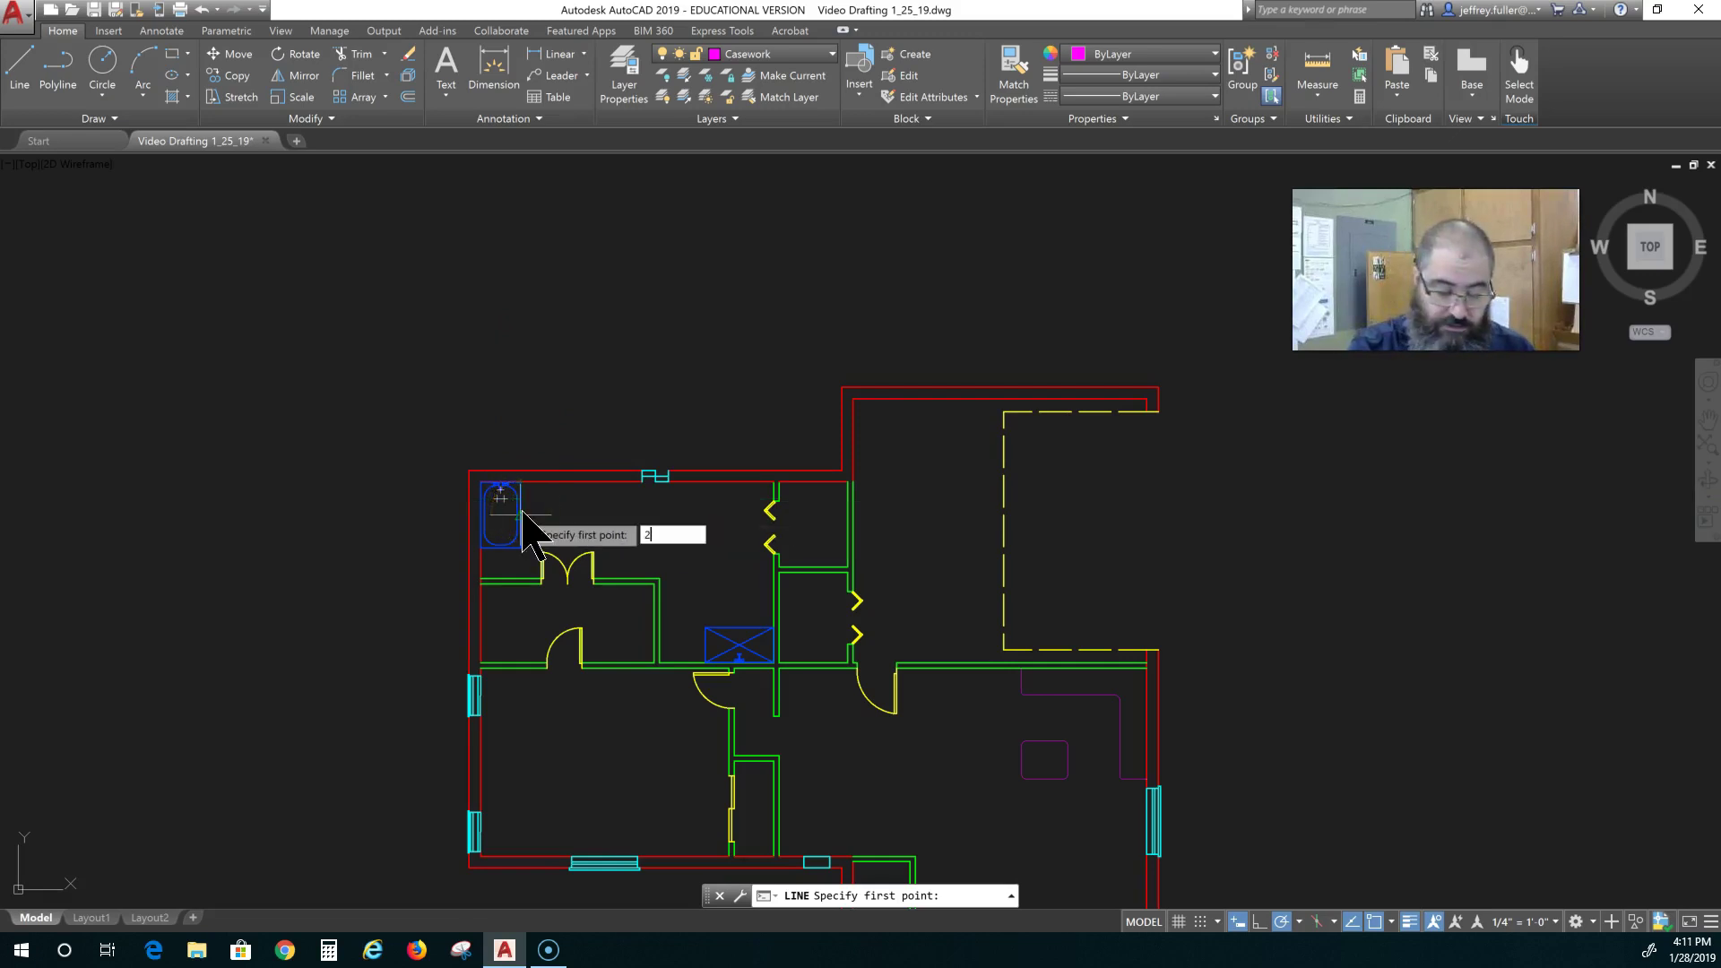
pyautogui.press('Escape')
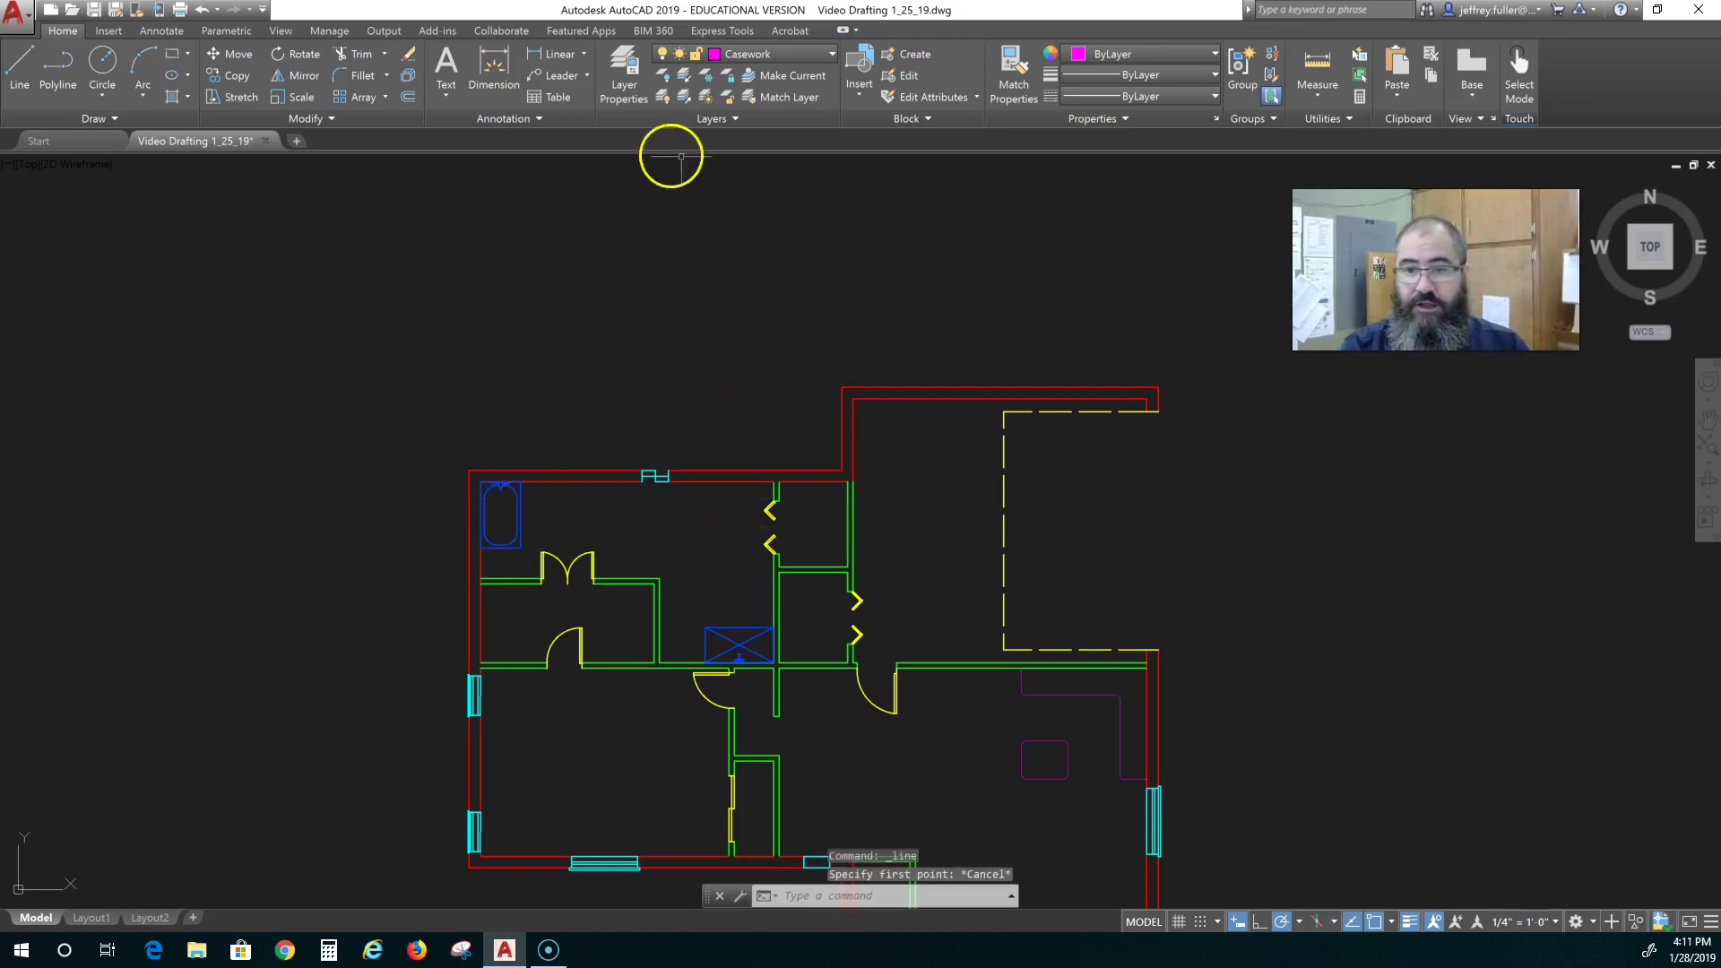
pyautogui.click(20, 64)
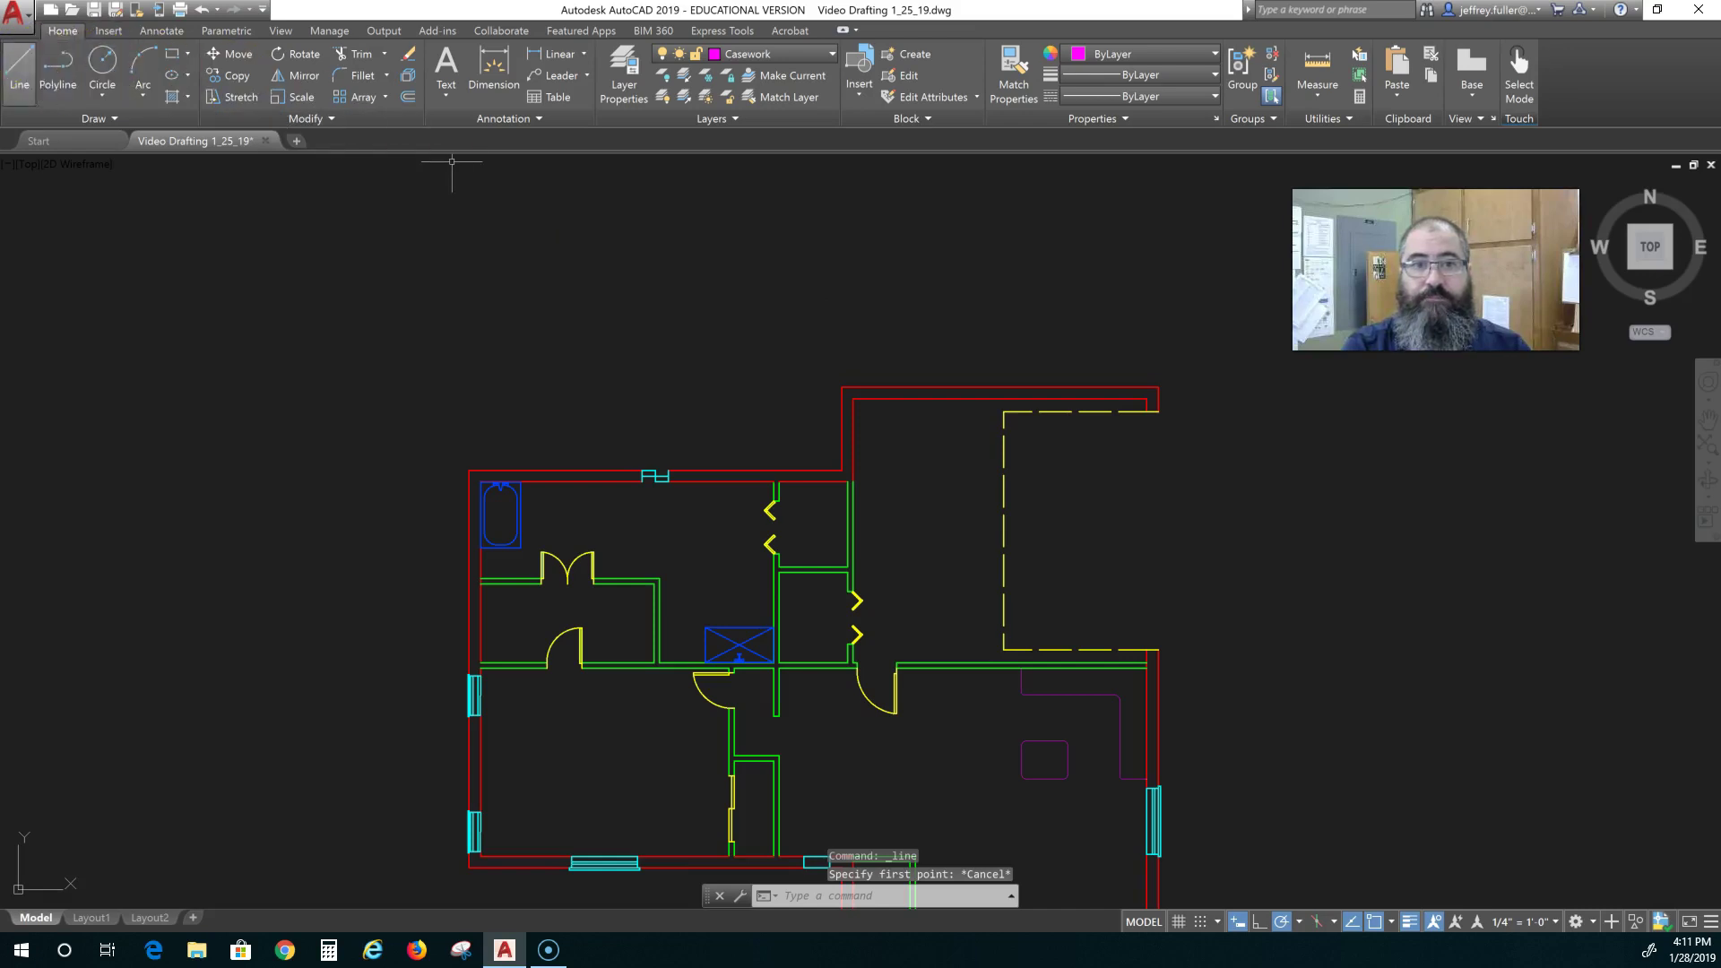
pyautogui.scroll(6, 492, 446)
pyautogui.moveTo(492, 444); pyautogui.dragTo(223, 163, button='middle')
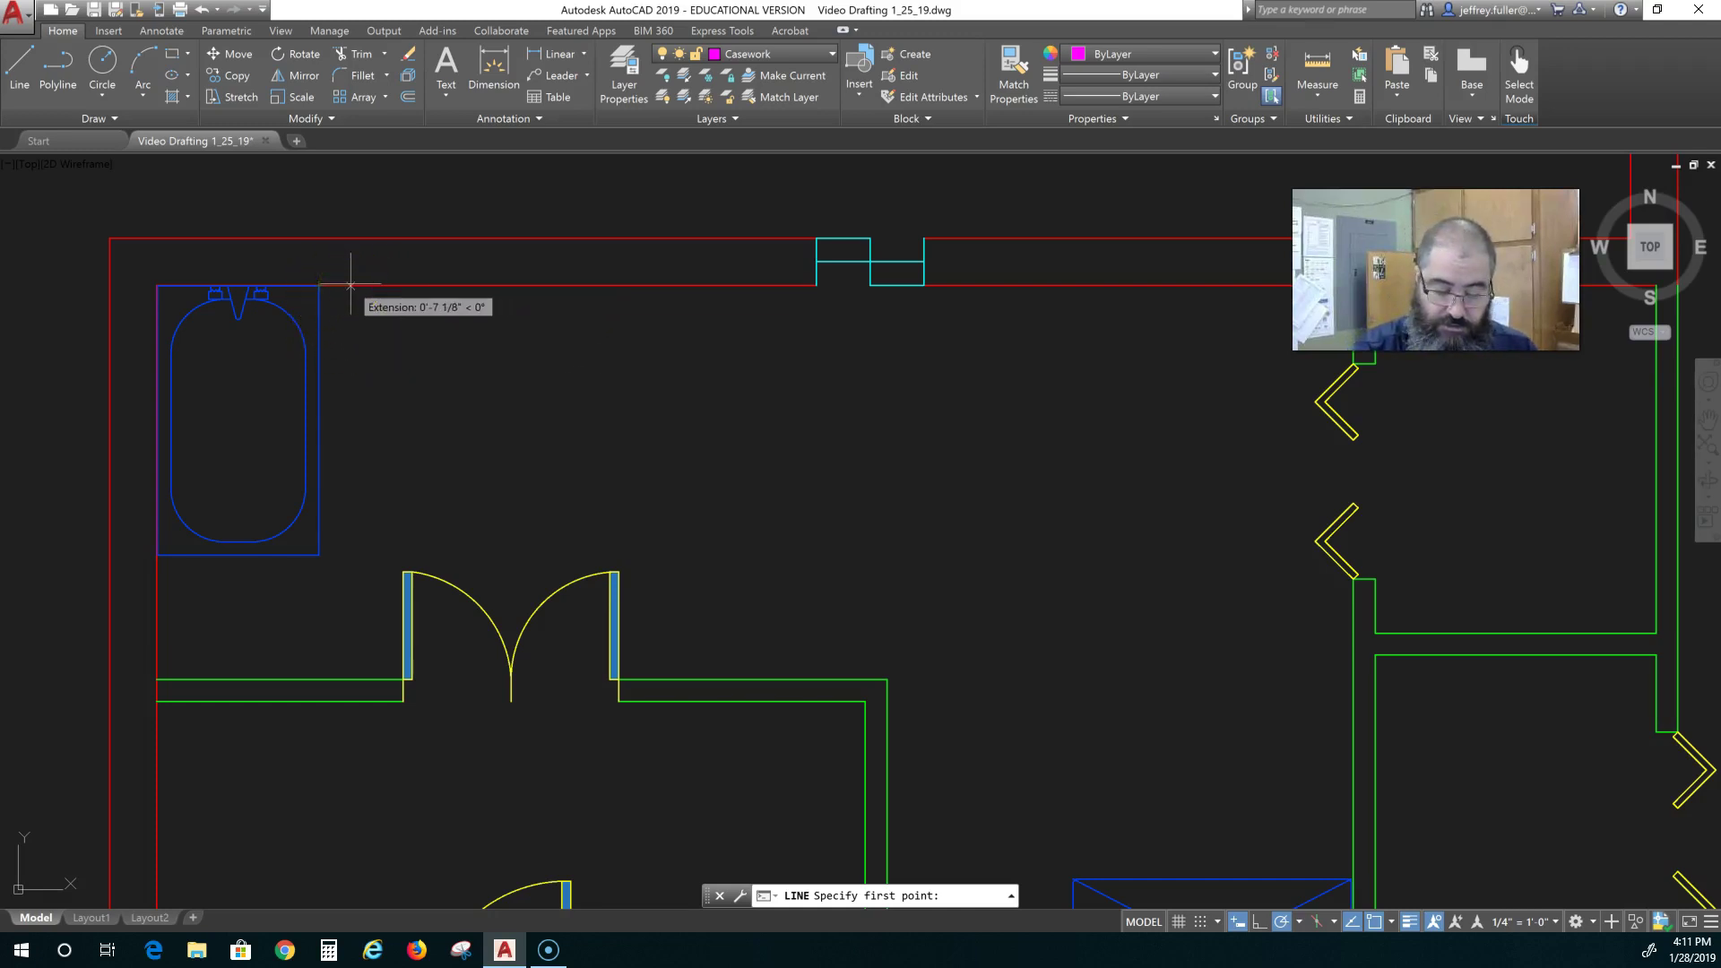
# Draw the 2'-deep vanity outline starting 1' past the tub and closing back to the wall.
pyautogui.write("1'")
pyautogui.press('Return')
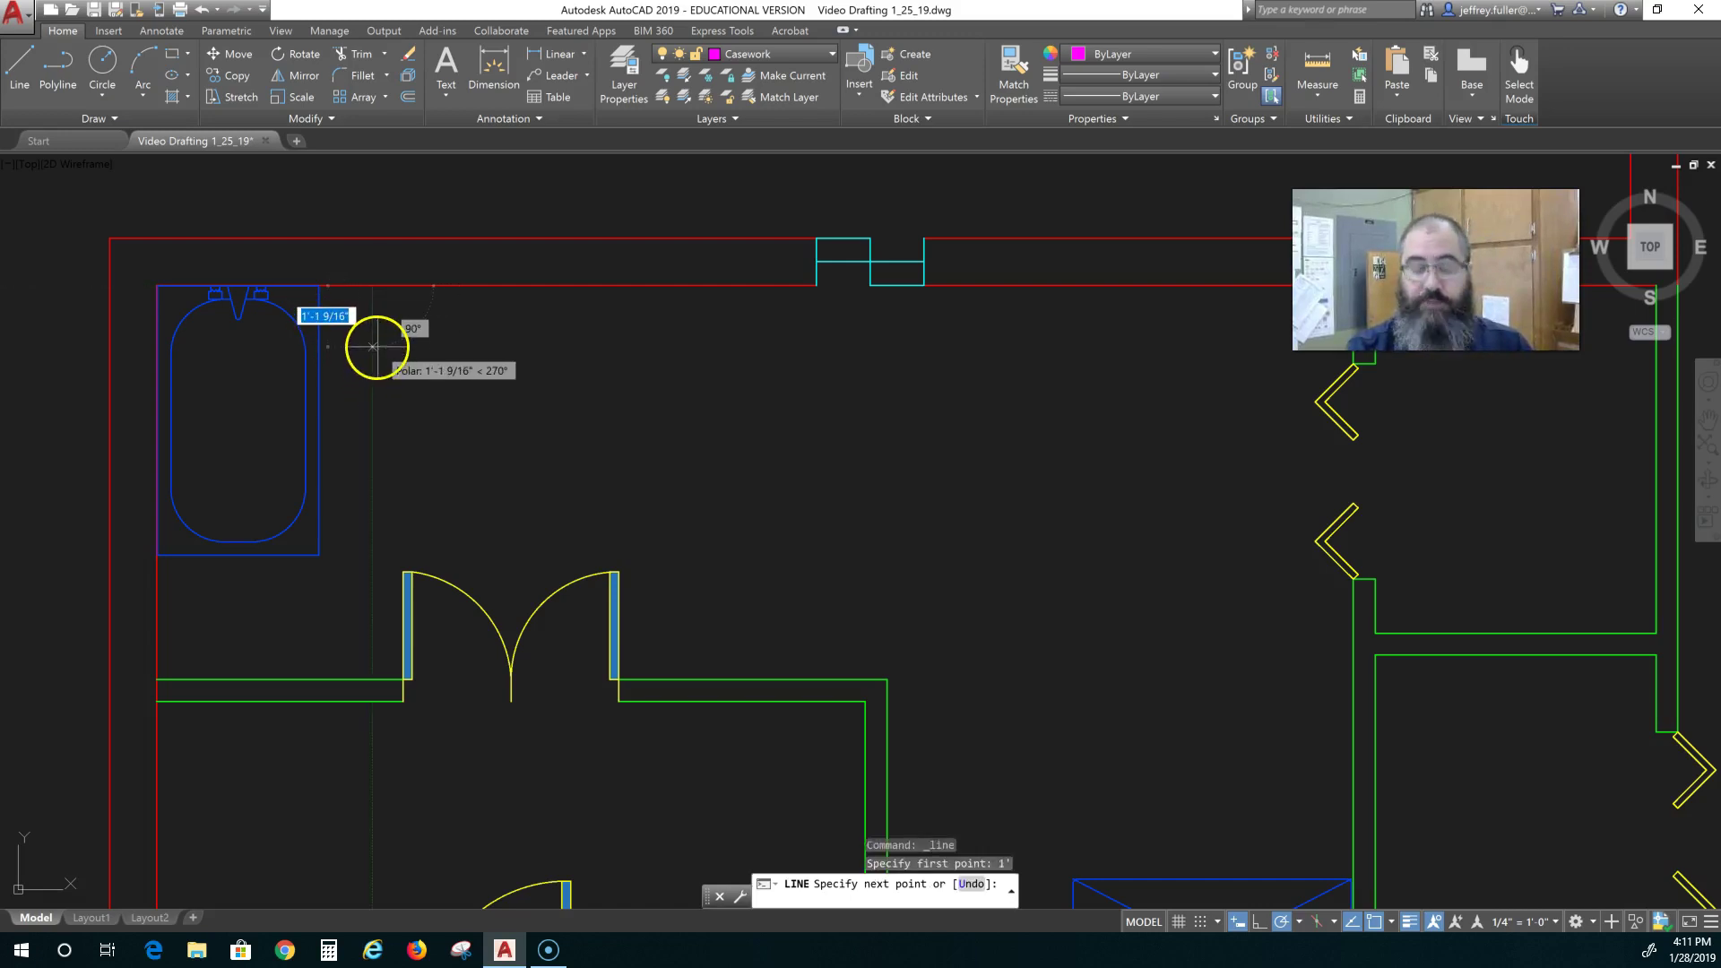
pyautogui.write('2')
pyautogui.press('Return')
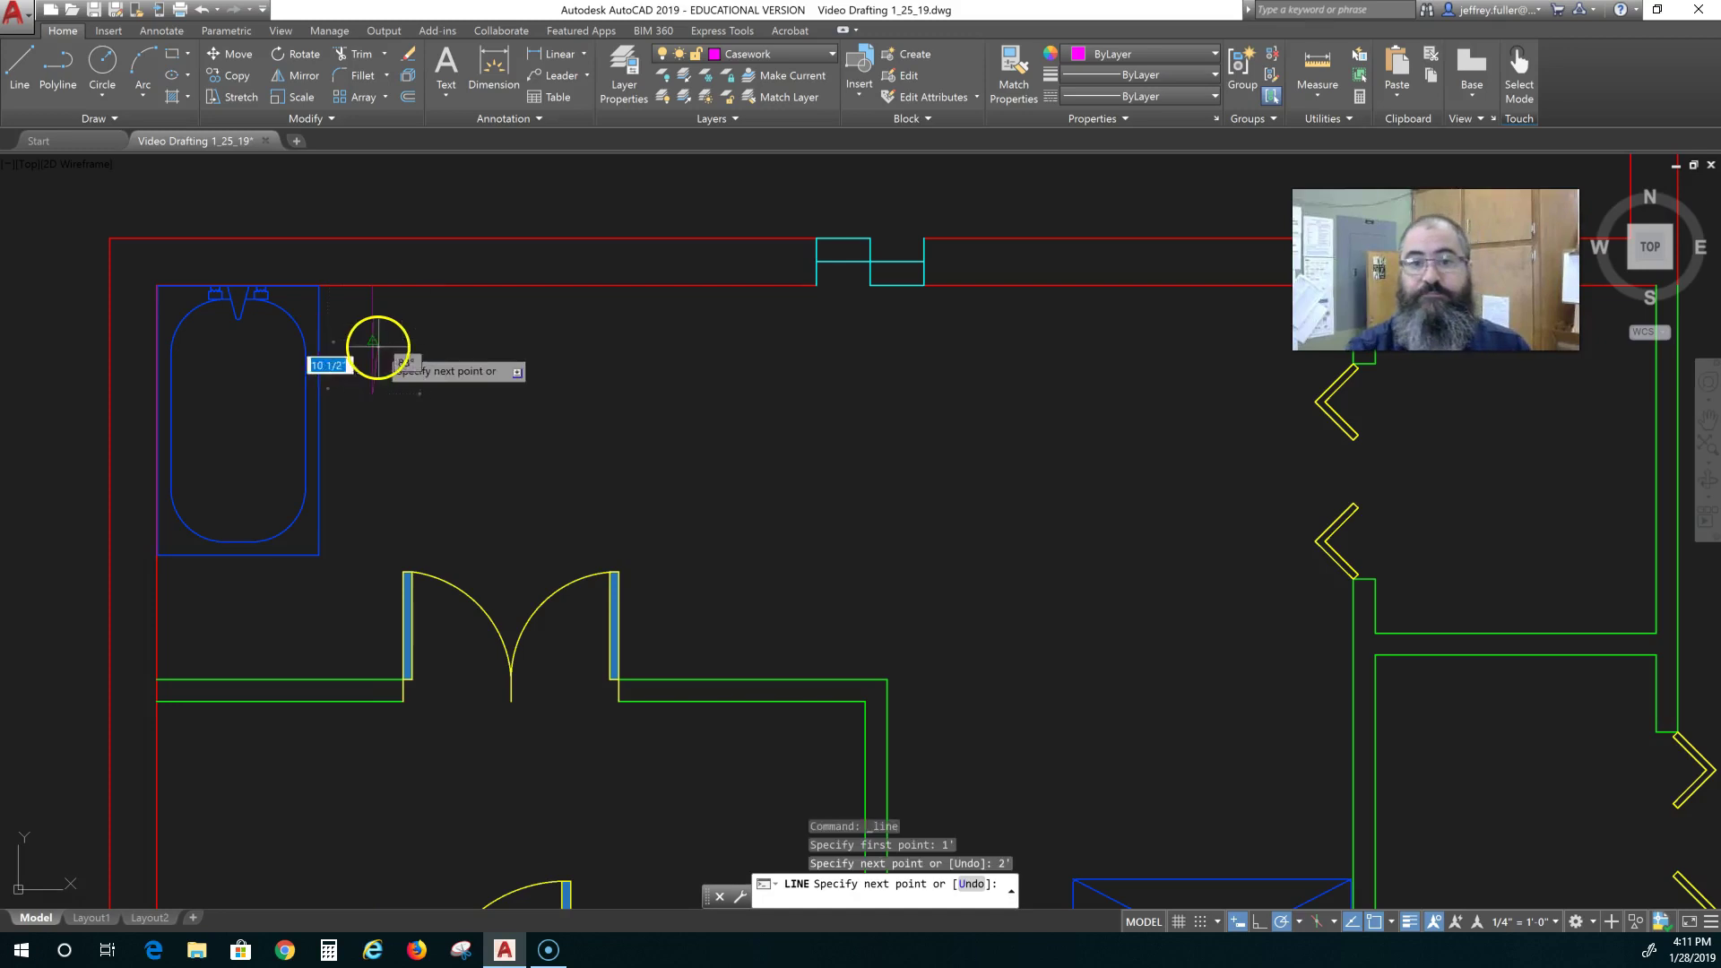
pyautogui.click(800, 393)
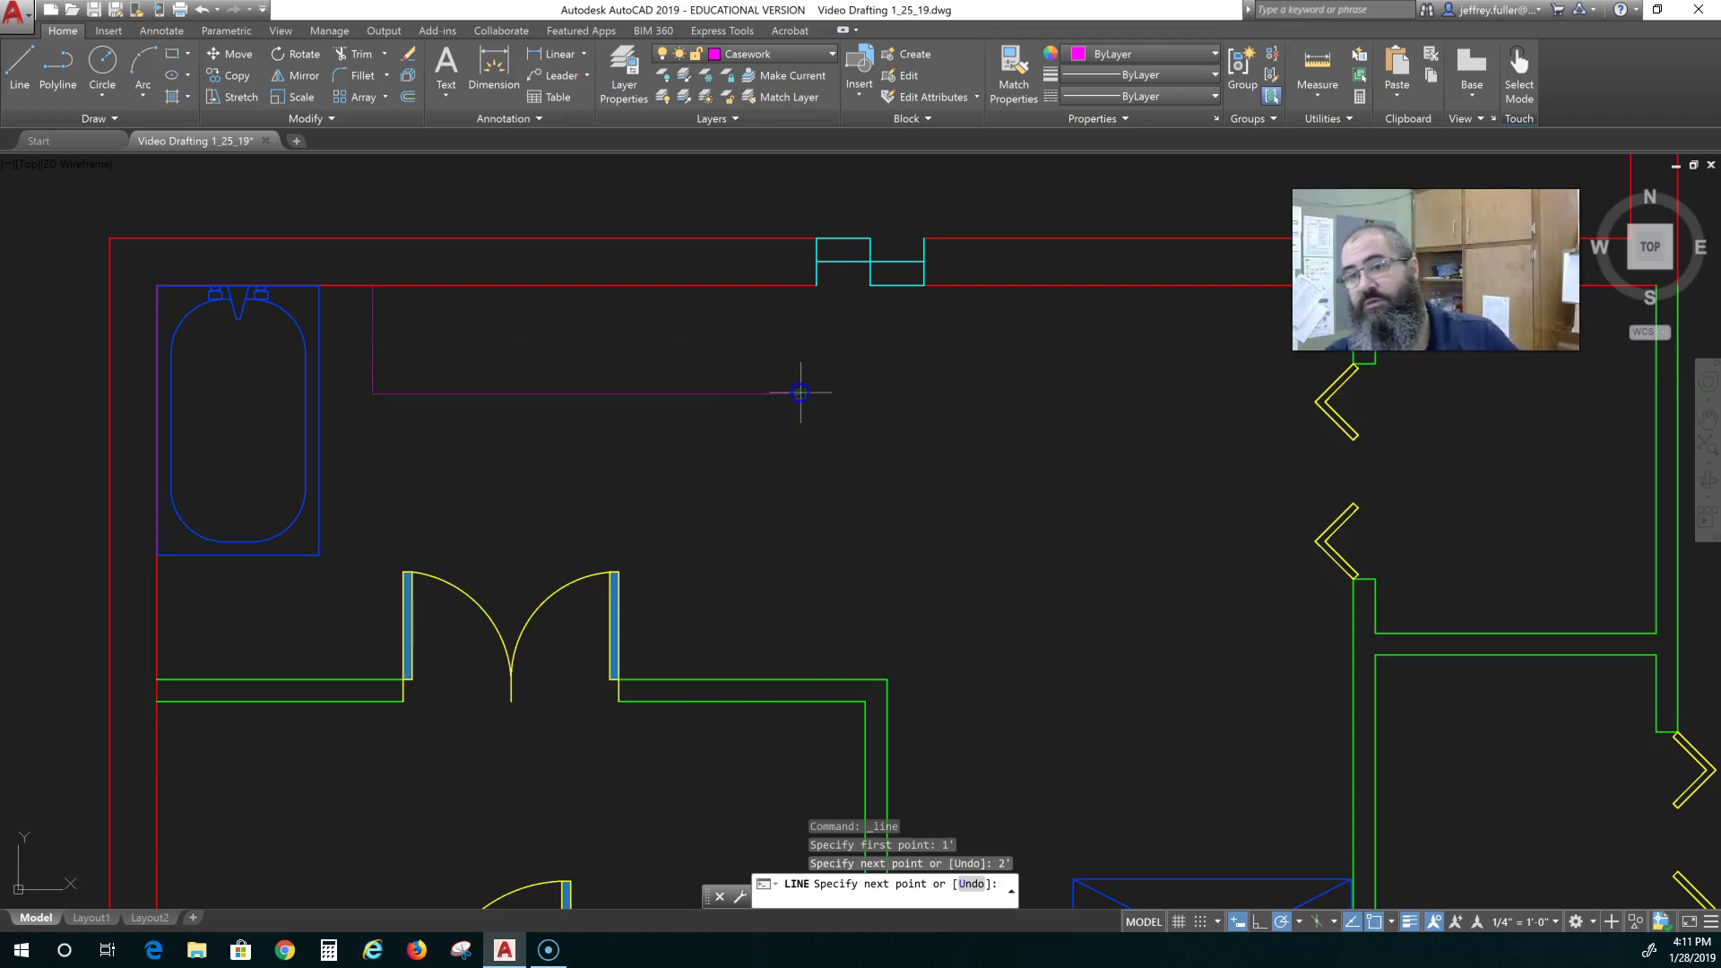
pyautogui.click(797, 285)
pyautogui.press('Escape')
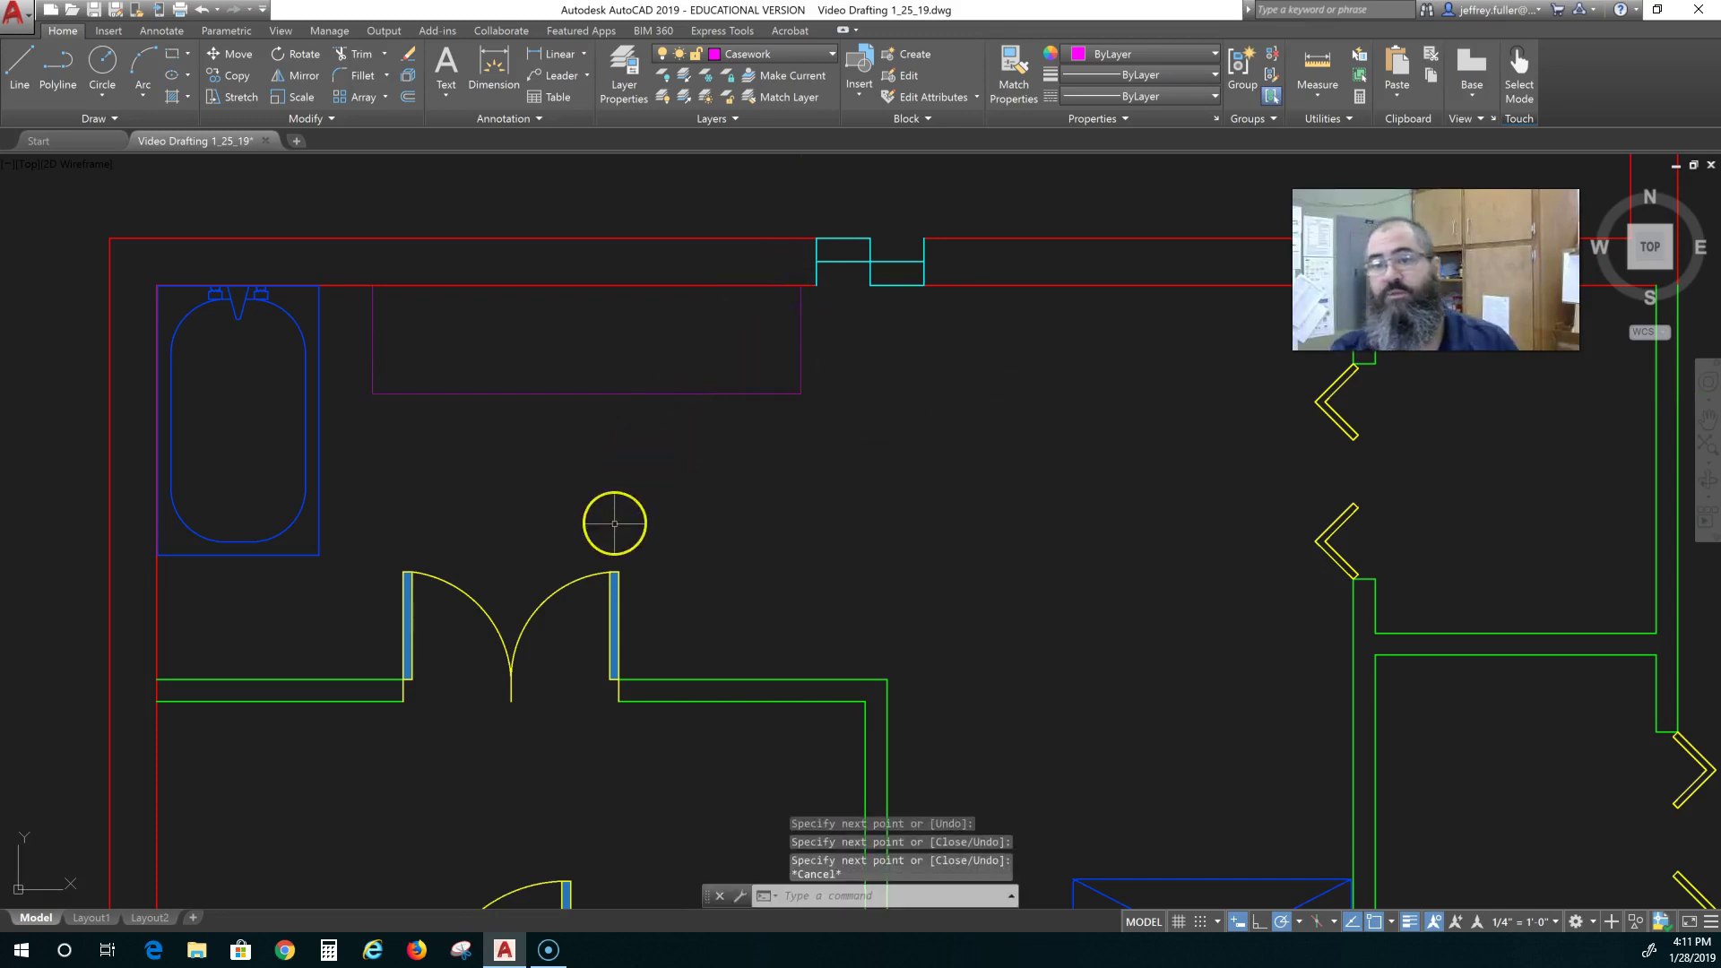
pyautogui.scroll(-4, 615, 523)
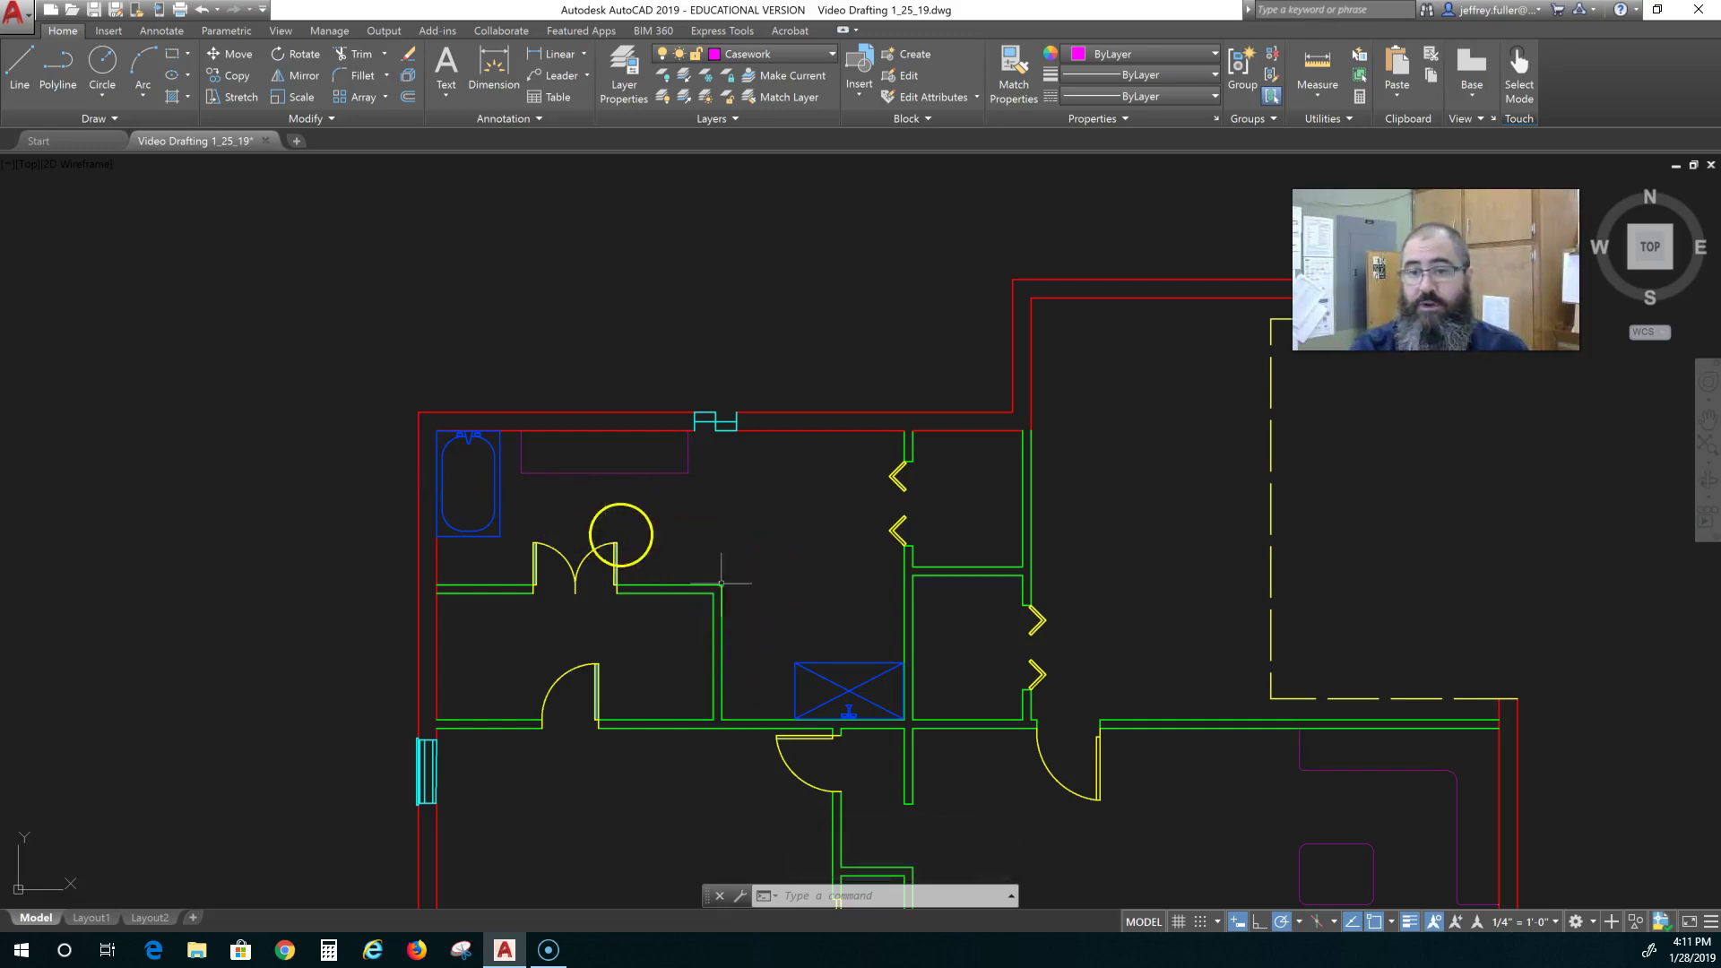
# Zoom out and pan to frame the whole house, showing the magenta kitchen counter, island and vanity.
pyautogui.scroll(-4, 722, 607)
pyautogui.moveTo(722, 607); pyautogui.dragTo(353, 482, button='middle')
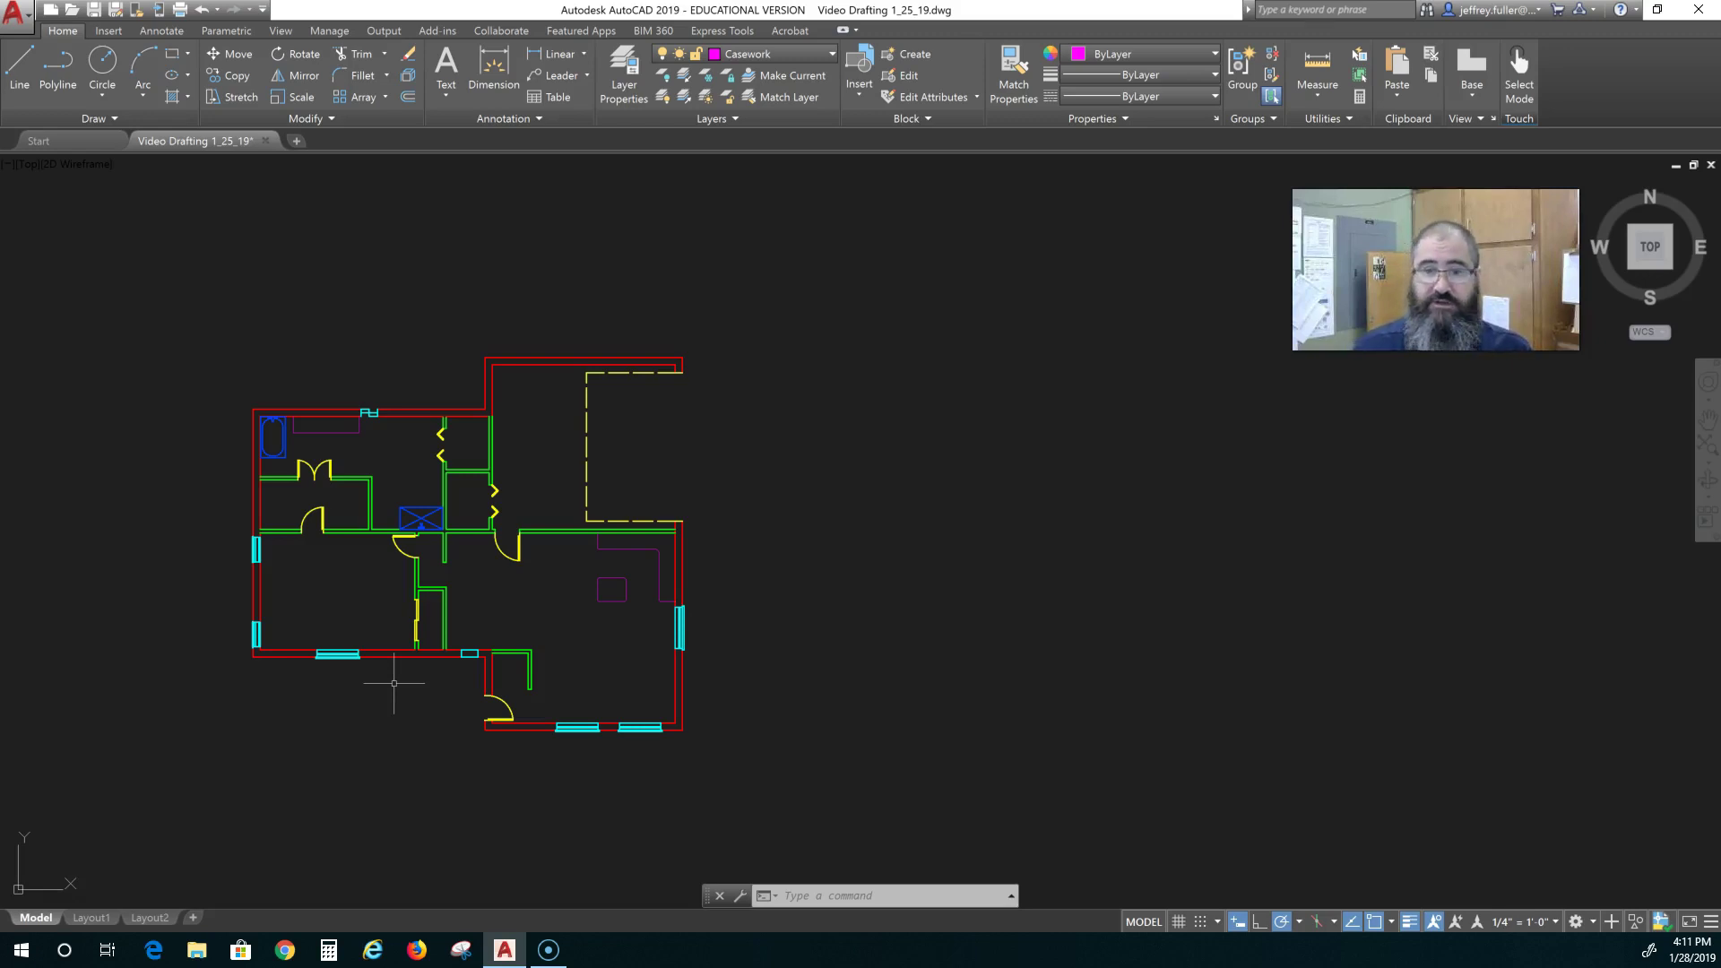
pyautogui.click(541, 706)
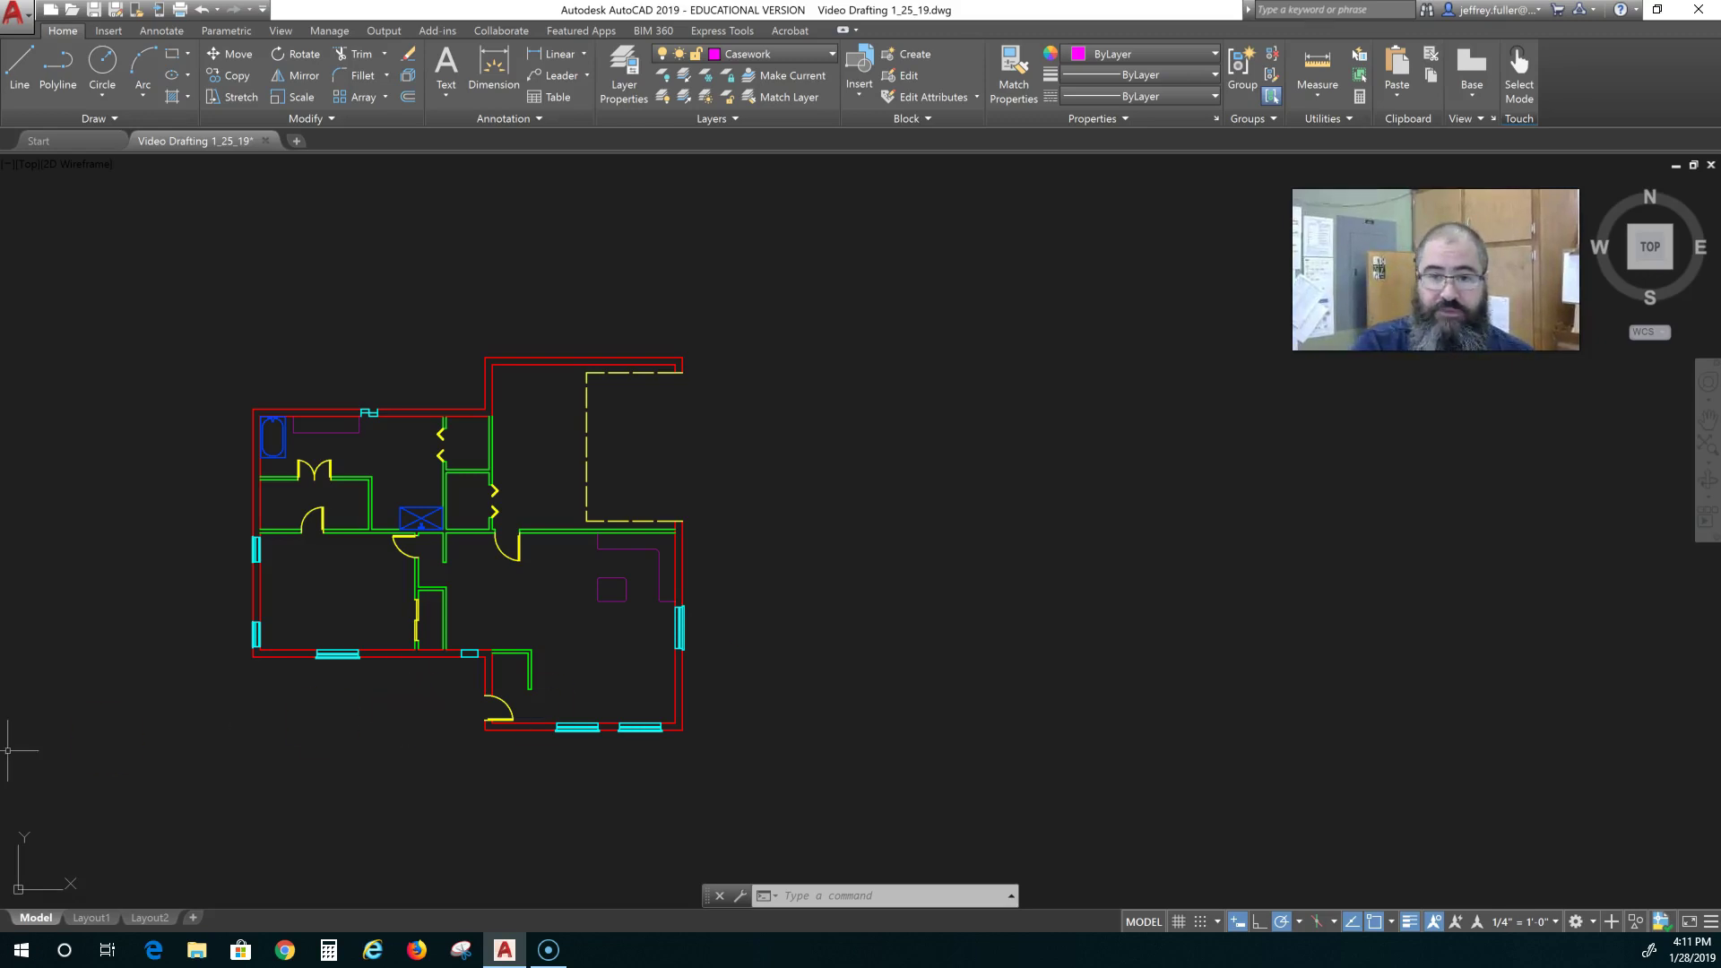